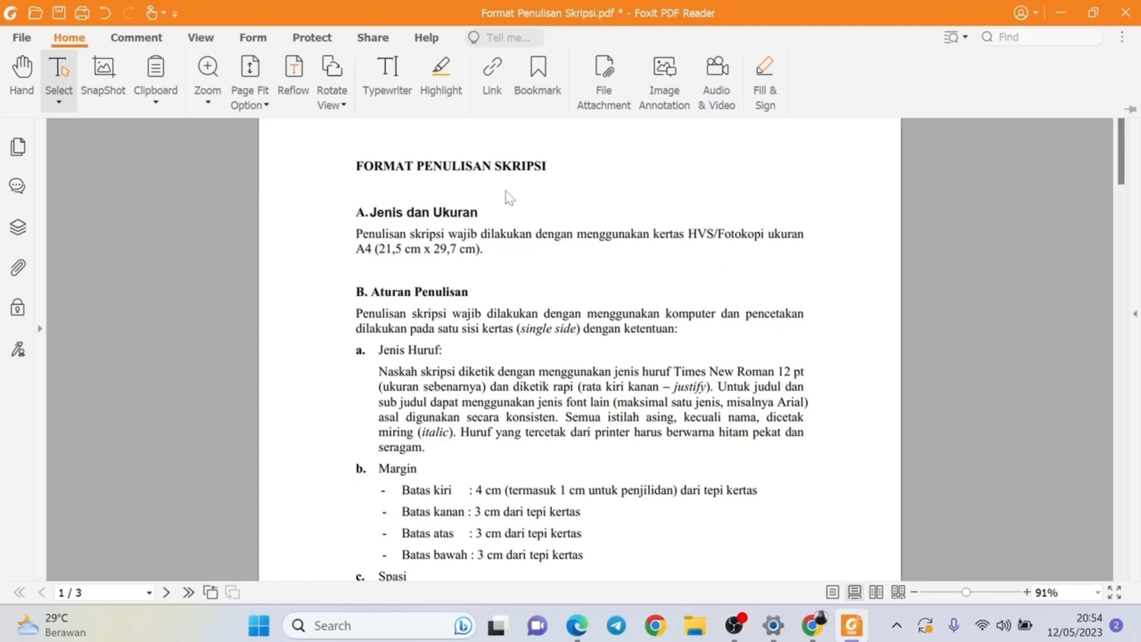
left_click(143, 41)
left_click(73, 39)
left_click(143, 40)
left_click(201, 41)
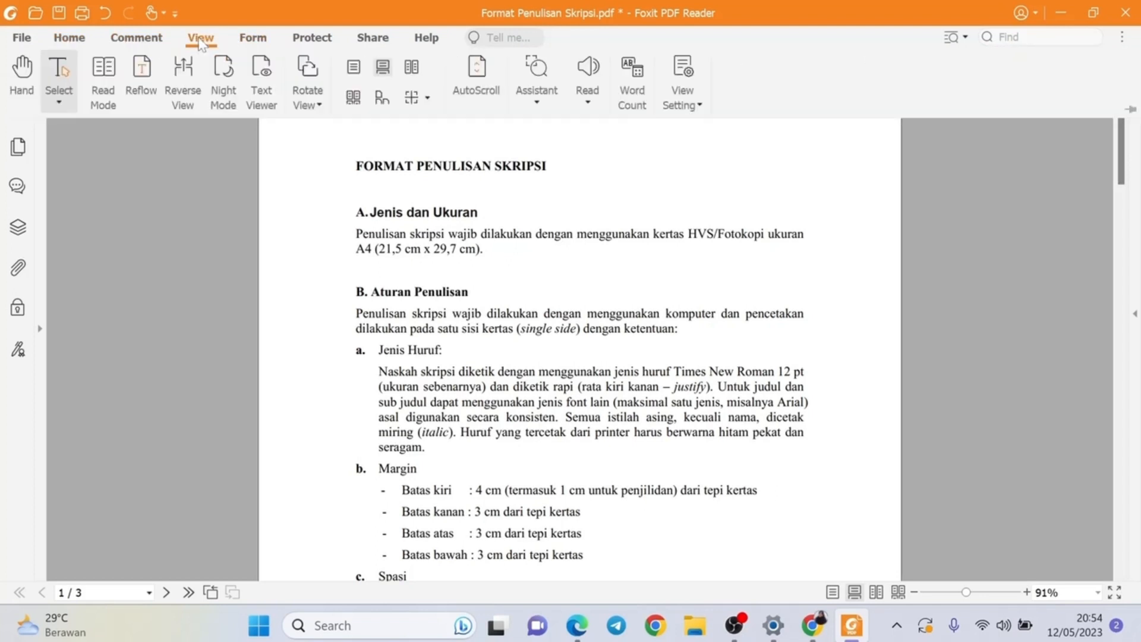
left_click(256, 40)
left_click(313, 39)
left_click(372, 39)
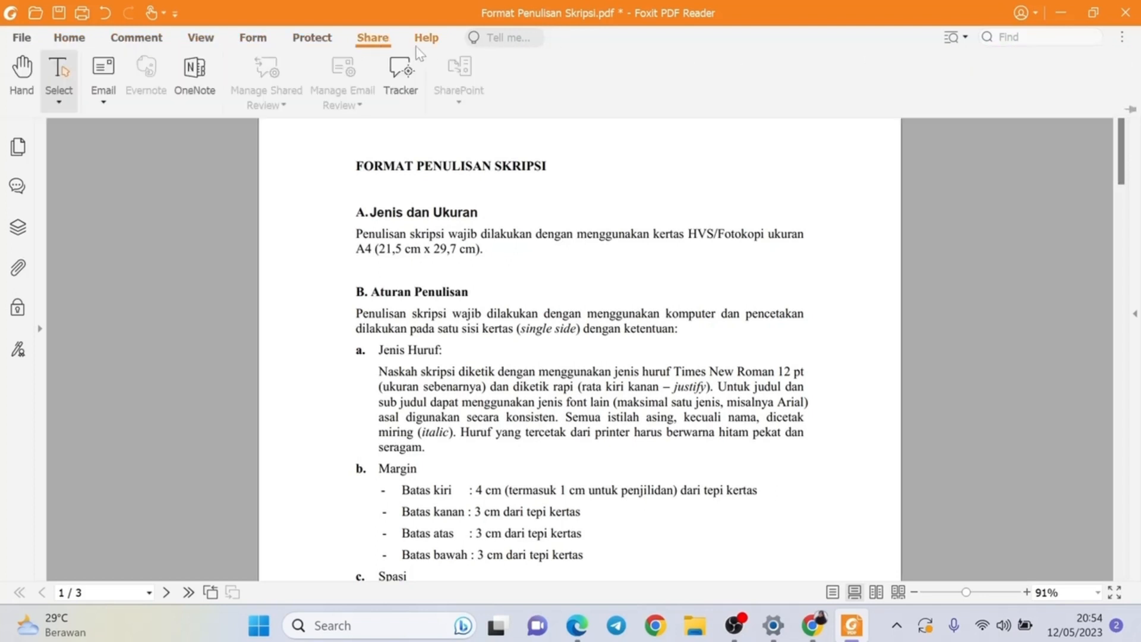
left_click(78, 41)
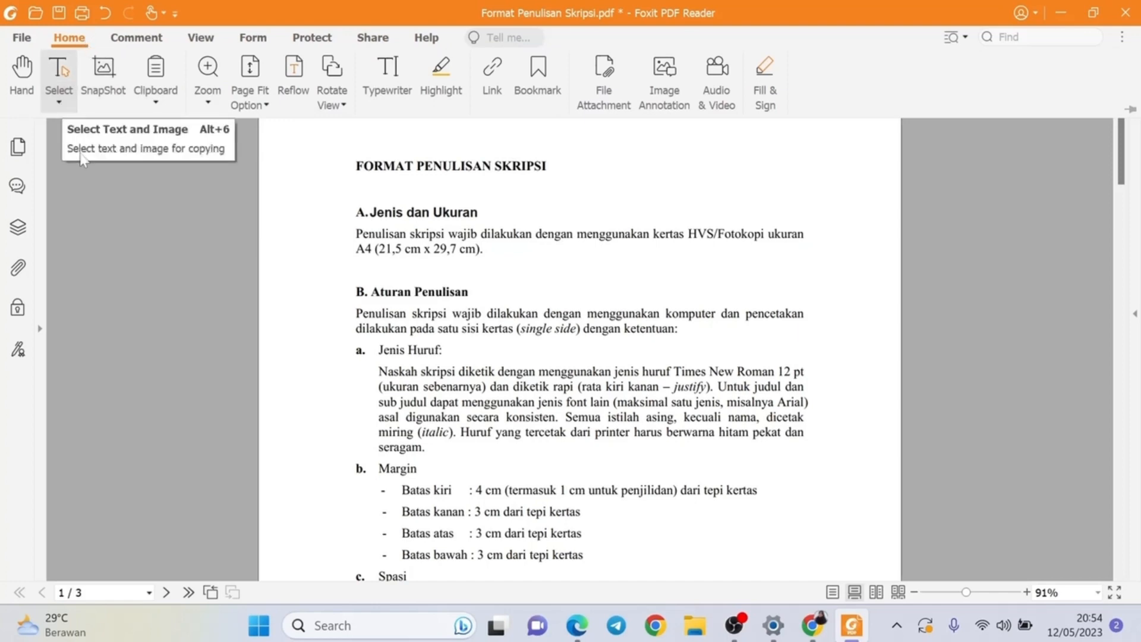
Select the title text, select from the heading "A. Jenis dan Ukuran" into its paragraph, and clear the selection
left_click(59, 102)
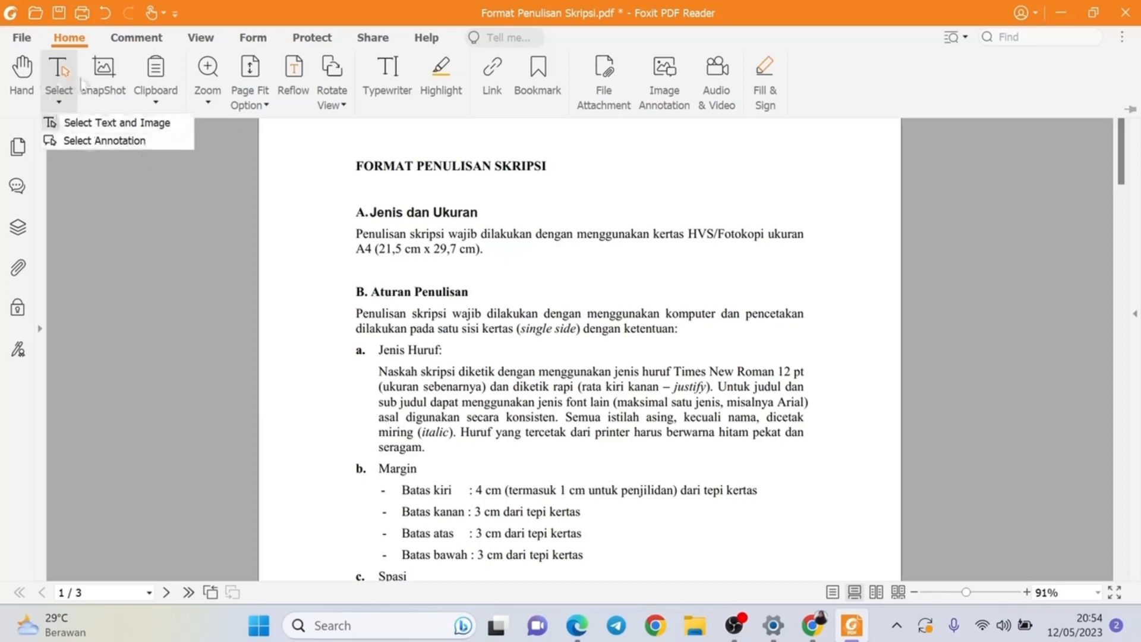
left_click(350, 157)
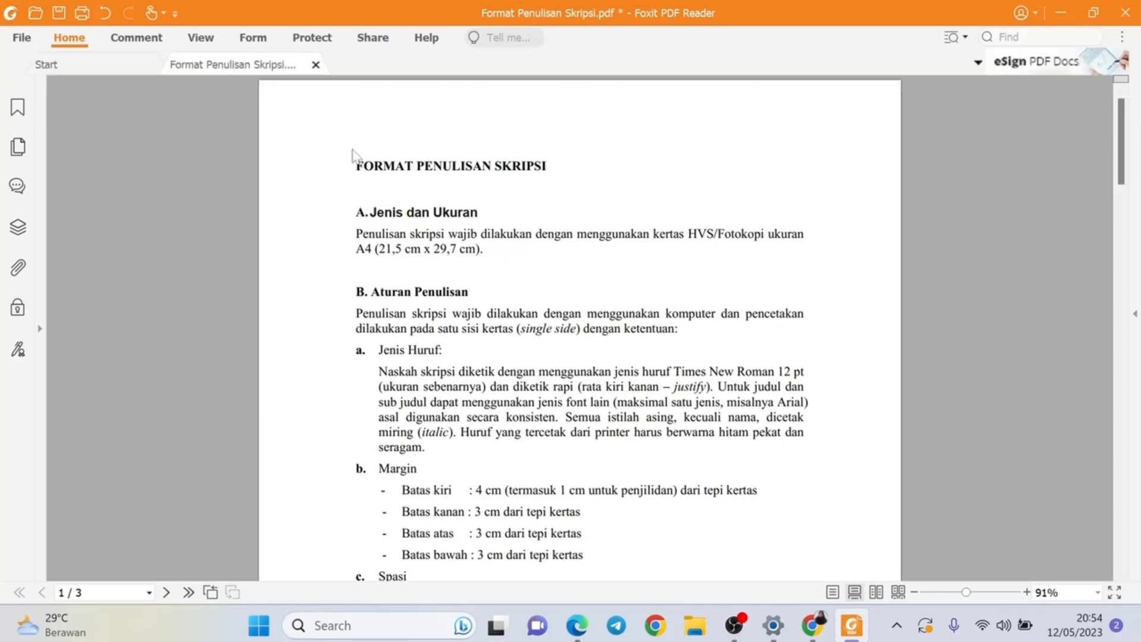
left_click_drag(355, 166, 503, 167)
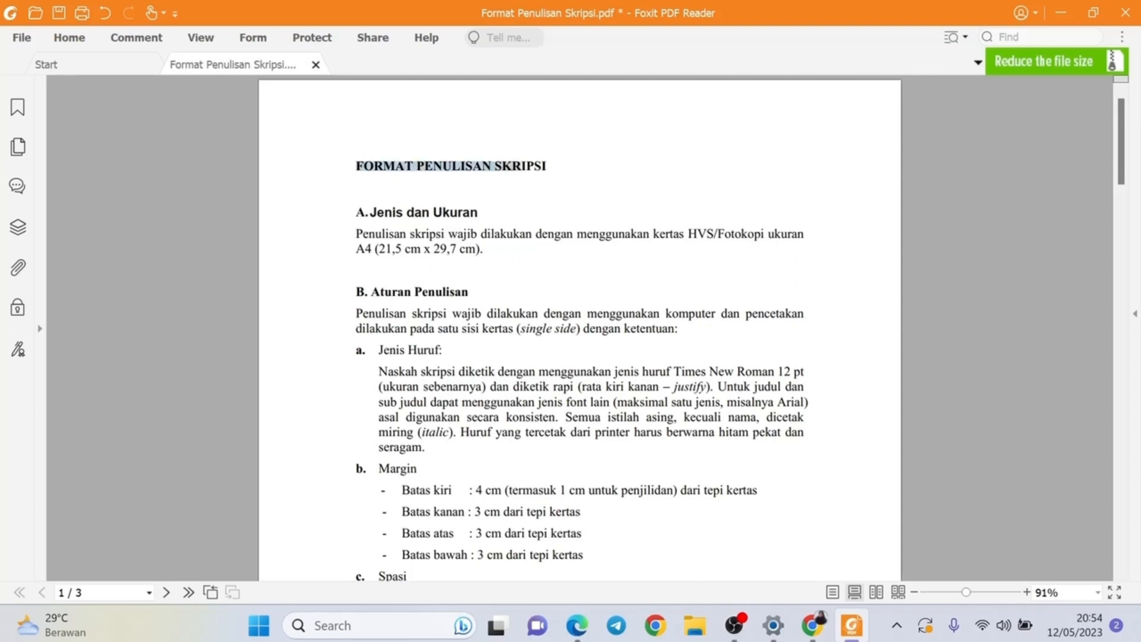
left_click_drag(355, 208, 464, 233)
left_click(488, 197)
Switch to Select Annotation and draw a selection box from the title to the heading "Jenis Huruf"
left_click(69, 38)
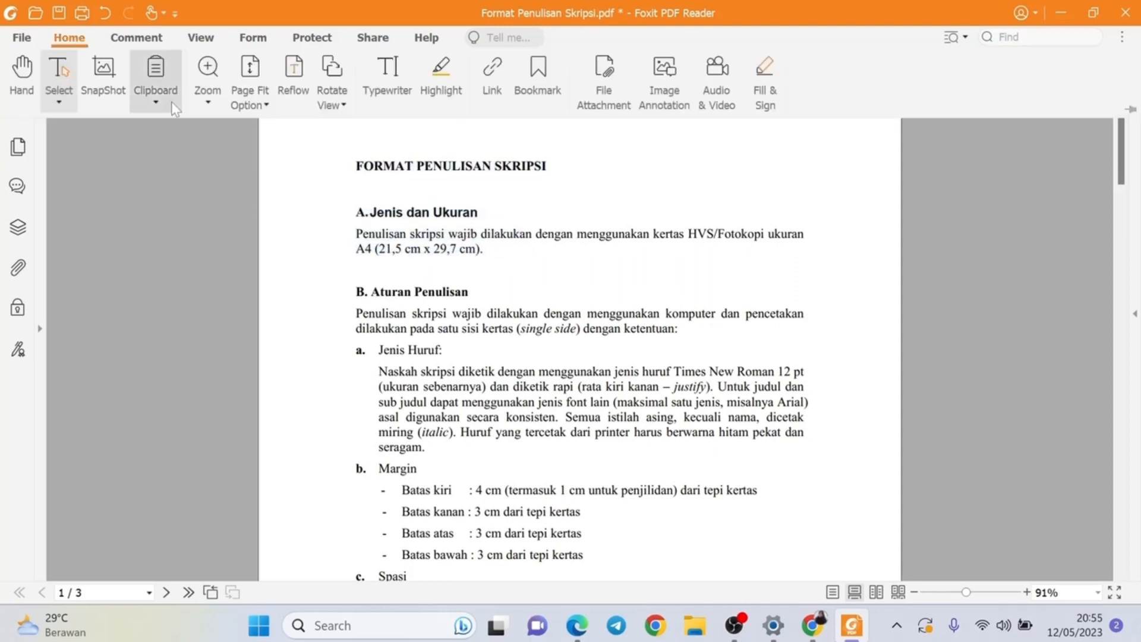
left_click(58, 99)
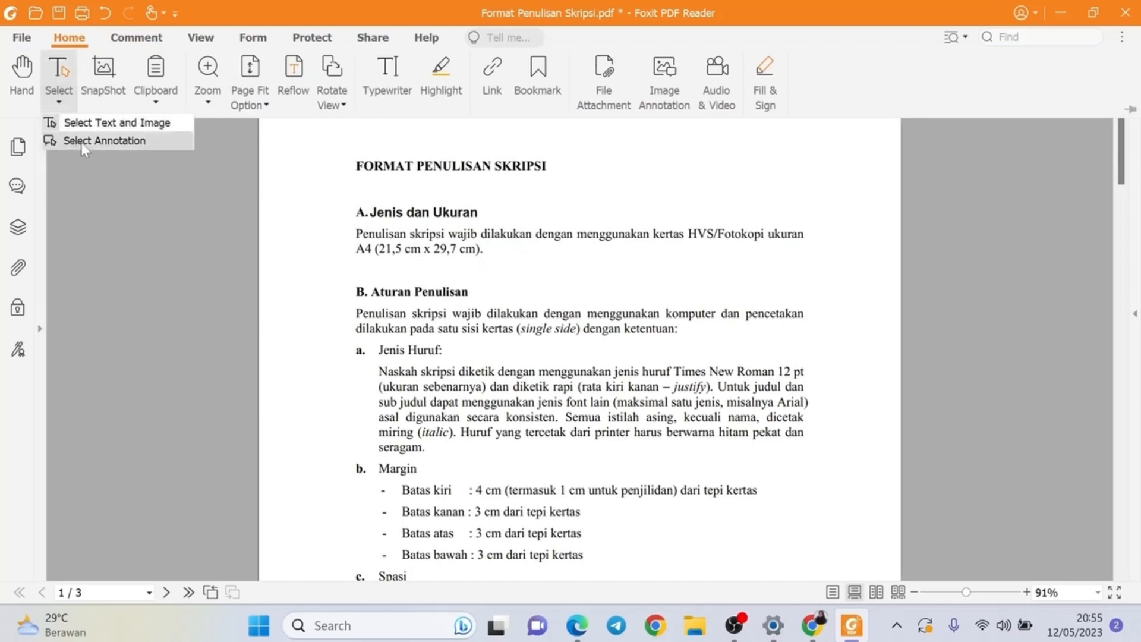
left_click(148, 141)
left_click_drag(349, 156, 564, 346)
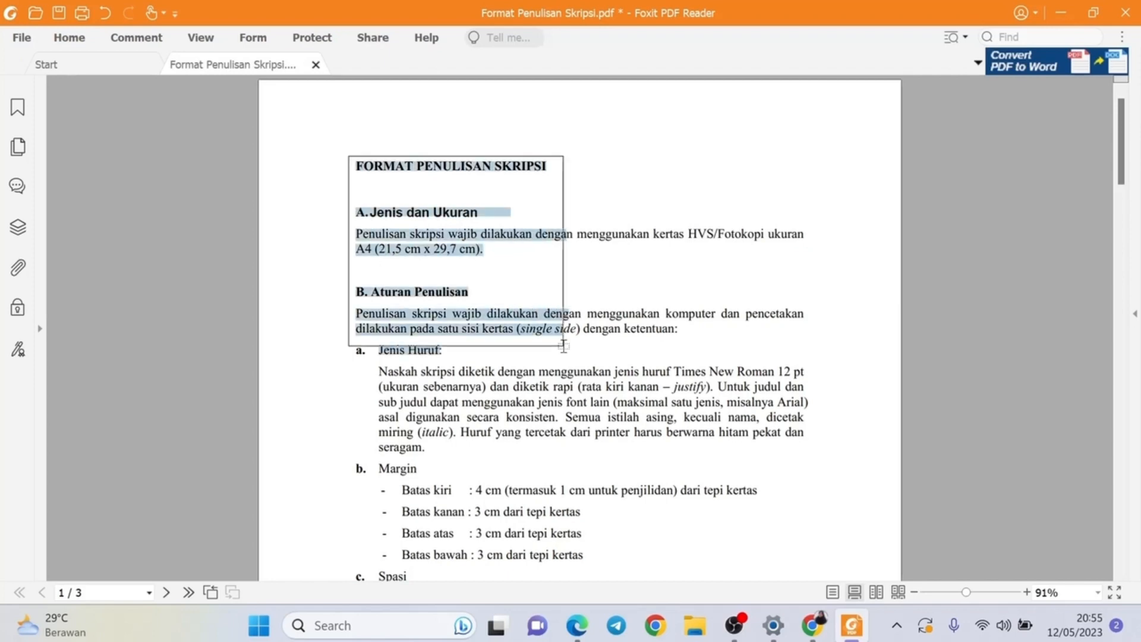
Take a SnapShot of nearly the whole first page, from above the title down past section e, and copy the selected graphic
left_click(69, 38)
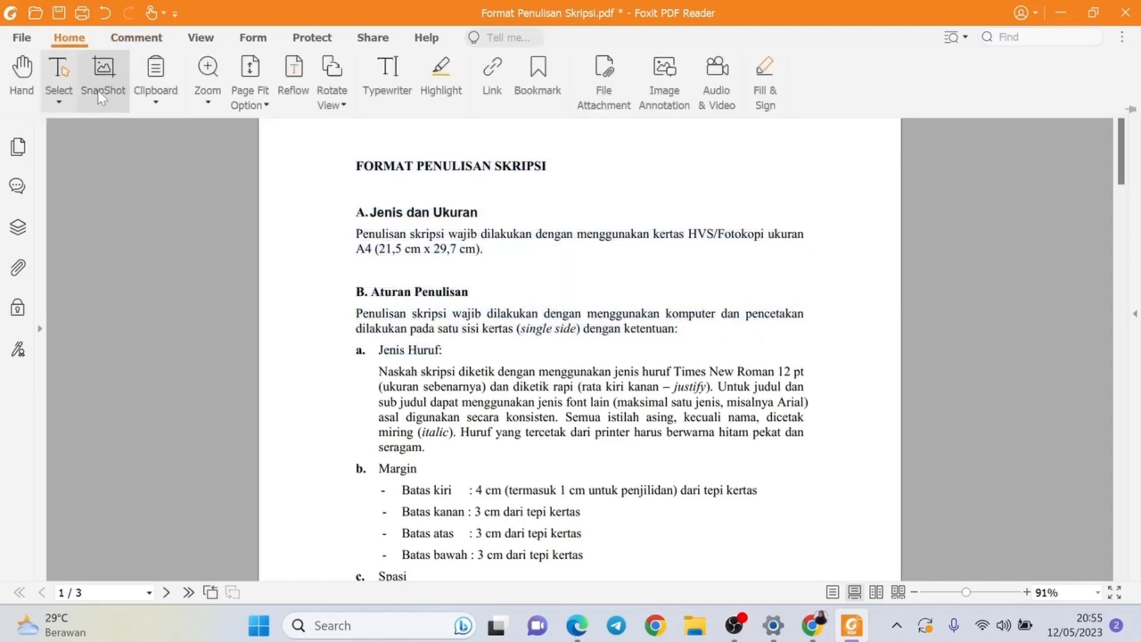
left_click(103, 70)
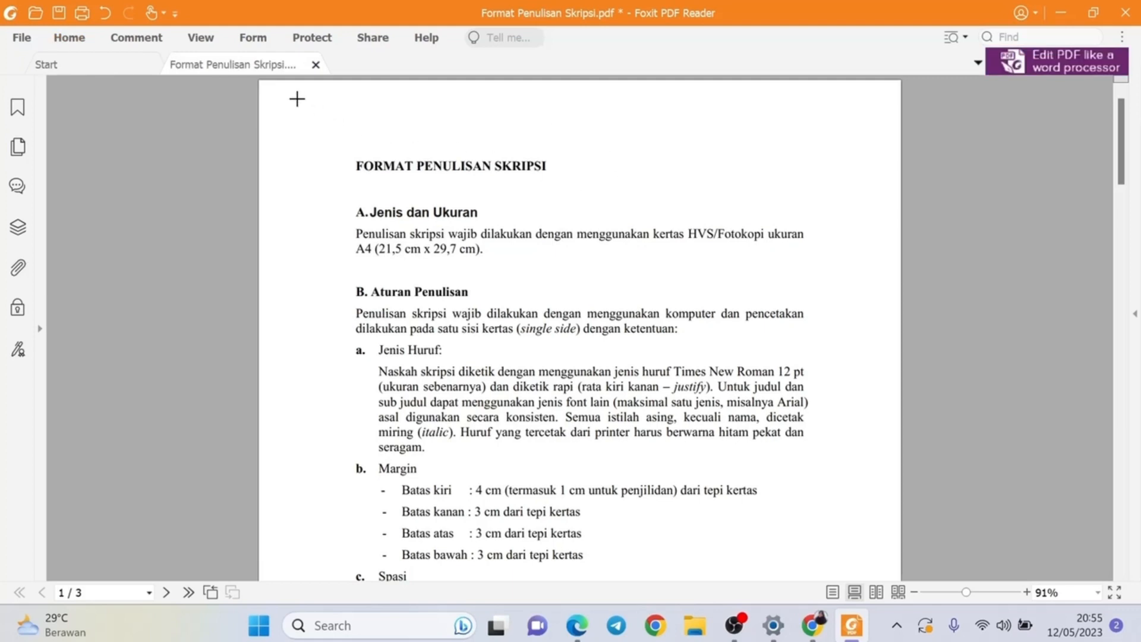
left_click_drag(298, 98, 878, 549)
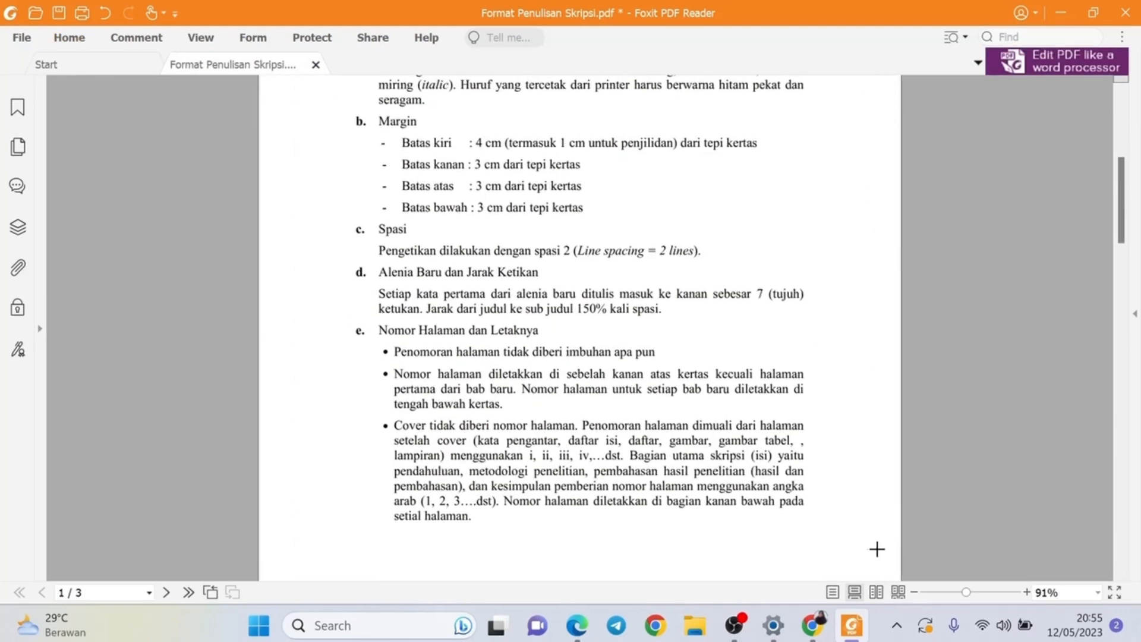
scroll(647, 195, "up", 5)
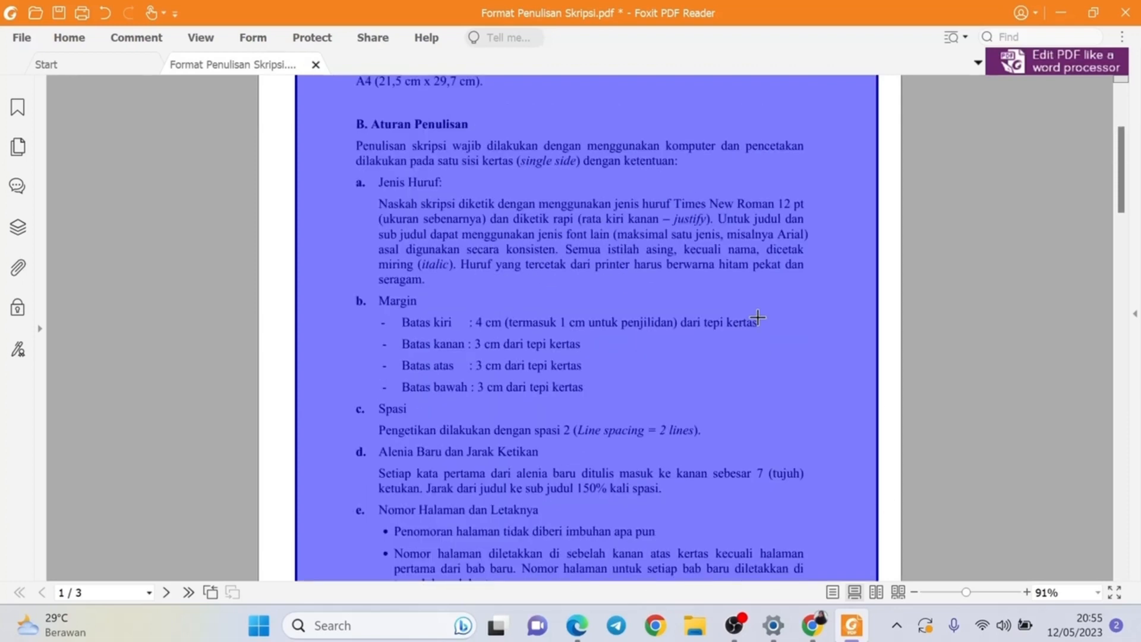
scroll(618, 202, "down", 2)
right_click(594, 204)
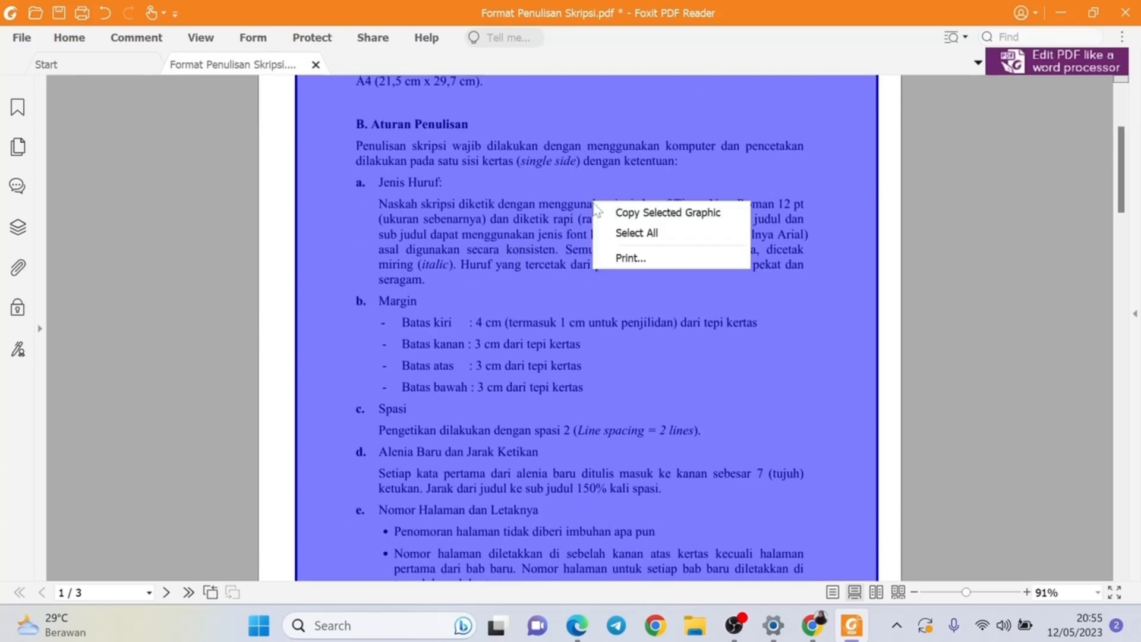
left_click(645, 213)
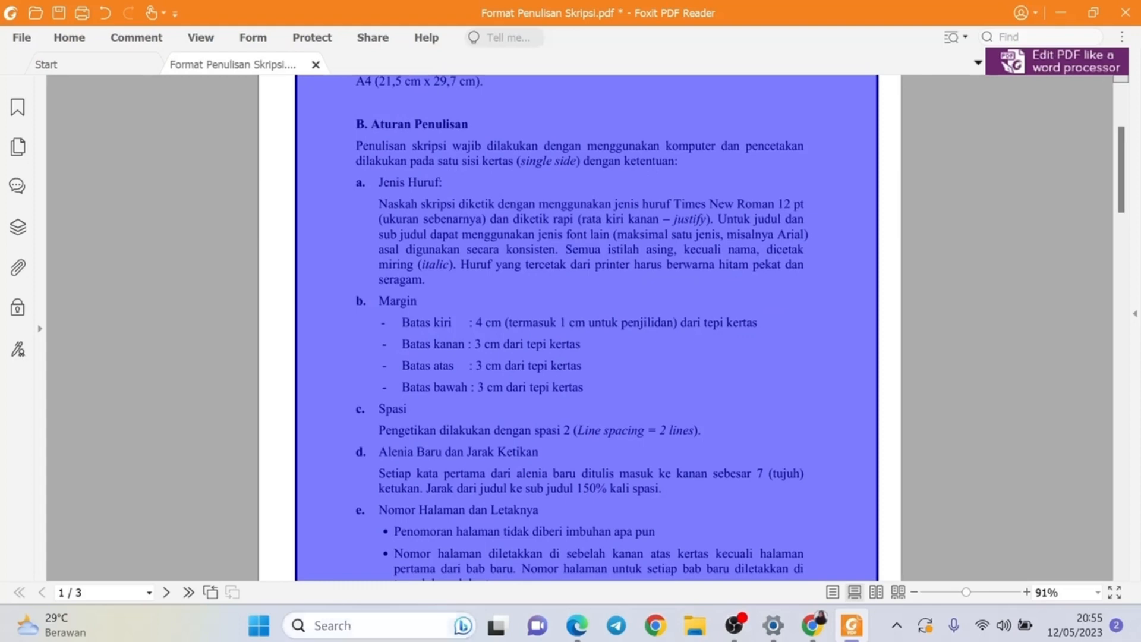
Switch to Word, create a blank document, and paste the copied page snapshot into it
left_click(357, 626)
left_click(416, 291)
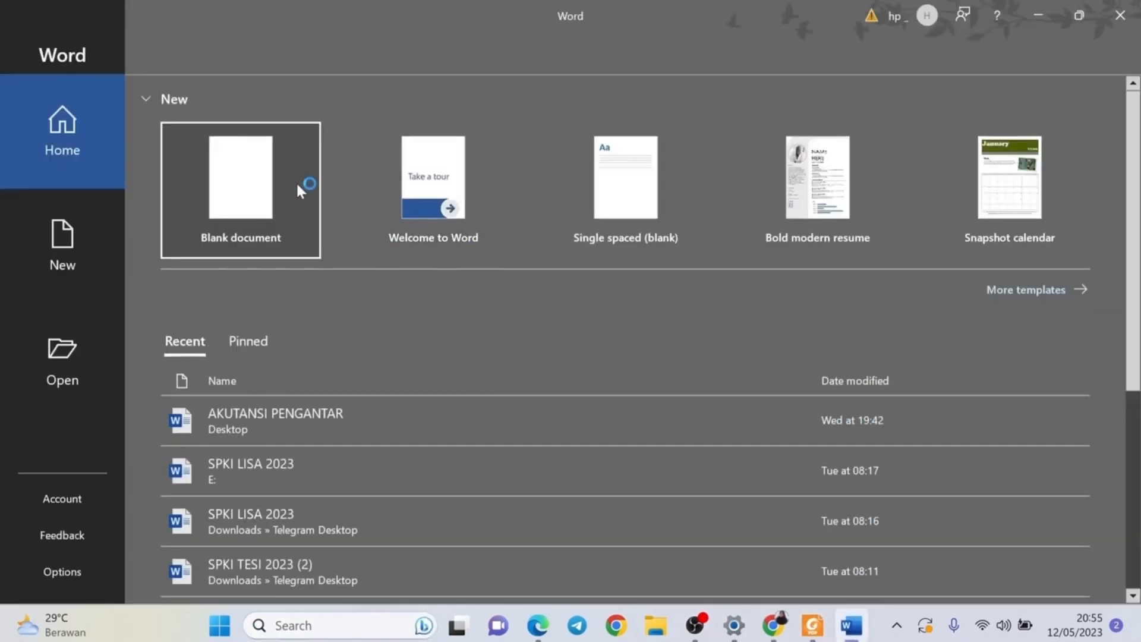
left_click(299, 189)
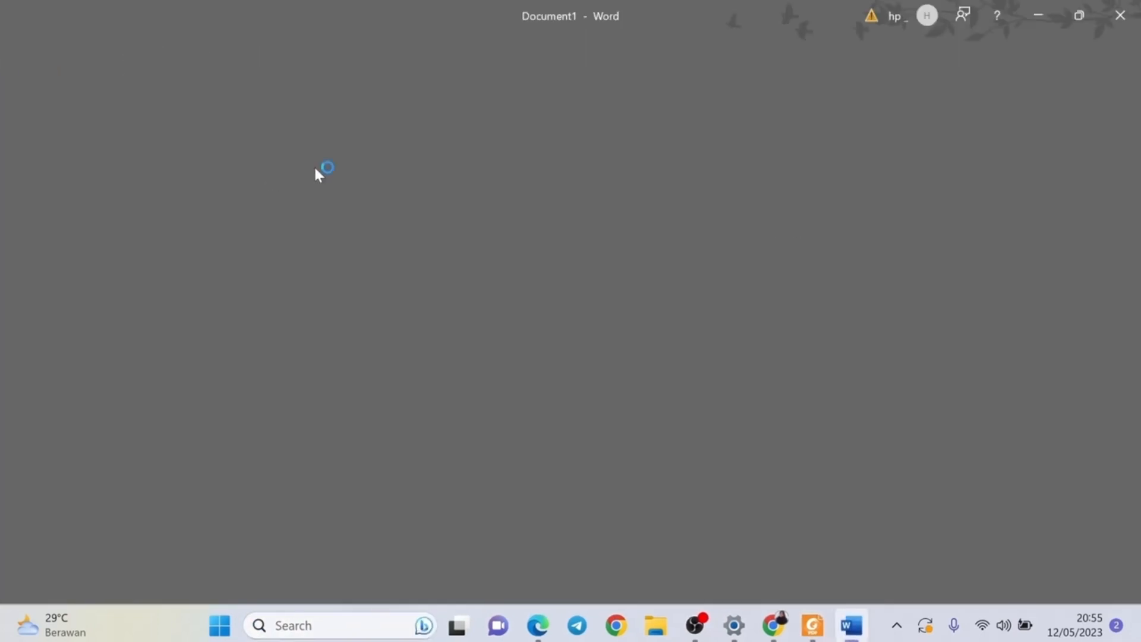
key("ctrl+v")
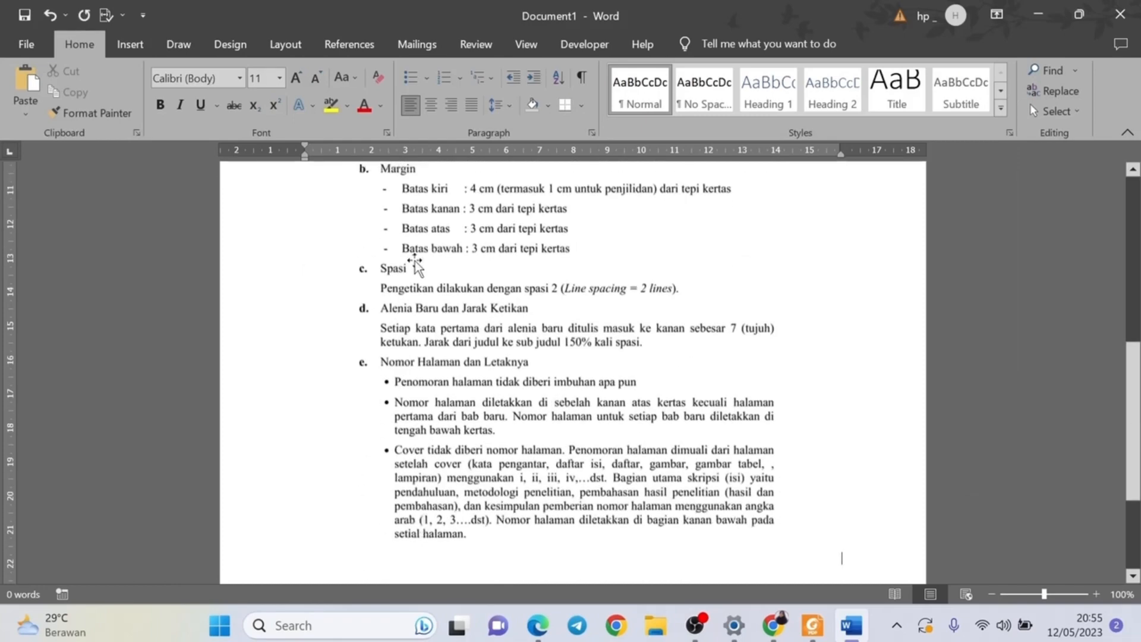
scroll(606, 297, "up", 9)
scroll(567, 268, "down", 5)
left_click(566, 310)
scroll(718, 400, "down", 5)
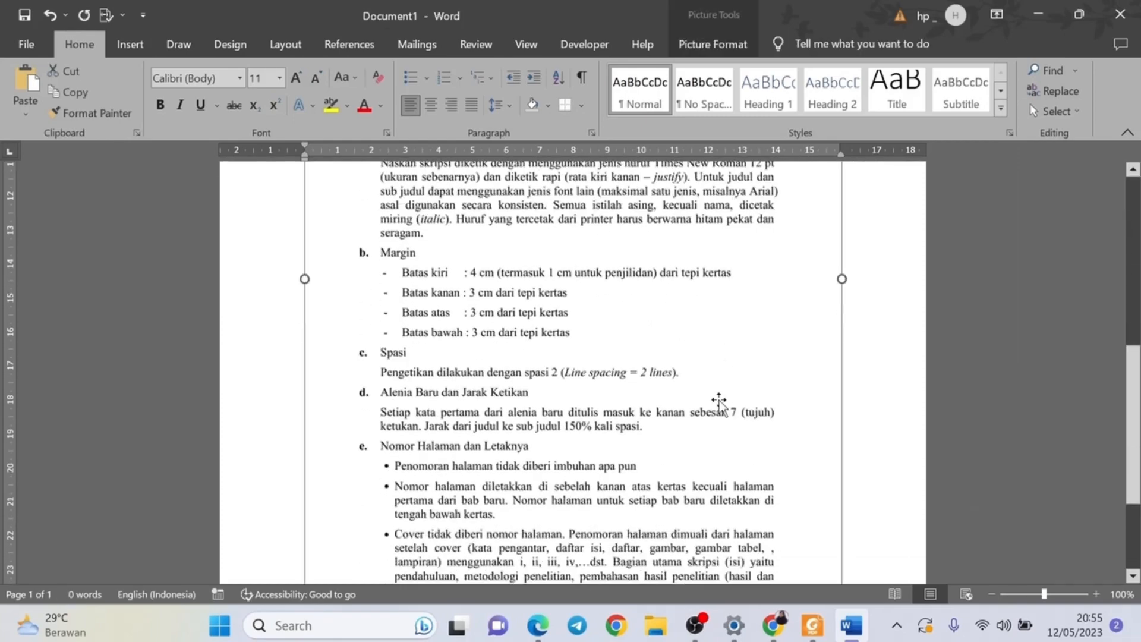
scroll(792, 438, "up", 10)
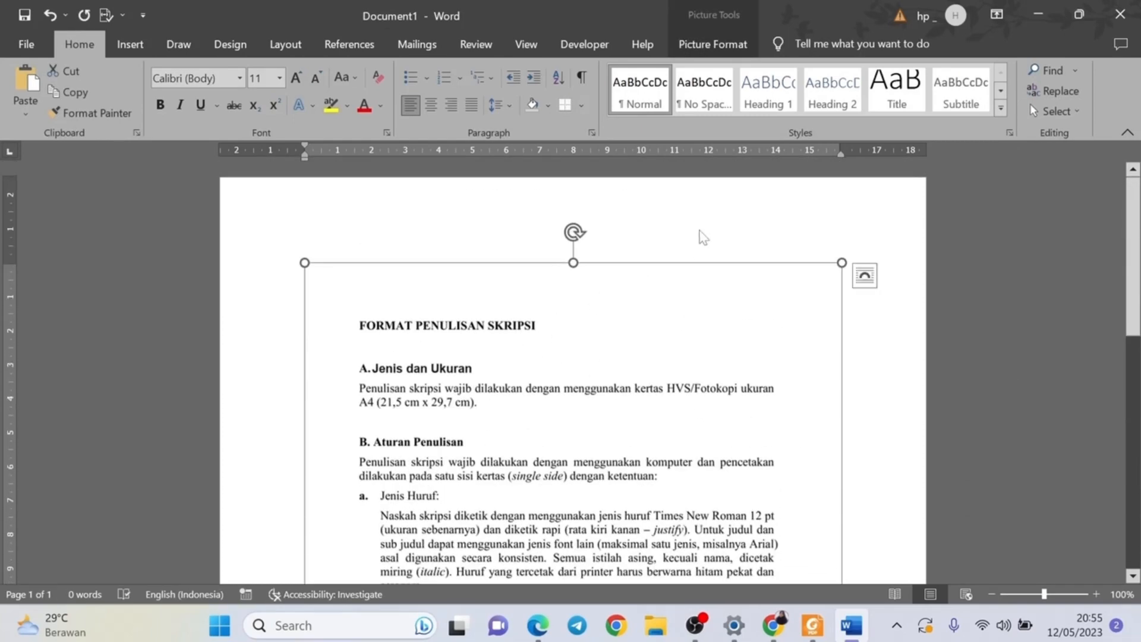
Switch back to the PDF in Foxit PDF Reader, clear the snapshot area, and reactivate the Select tool
key("alt+Tab")
left_click(455, 183)
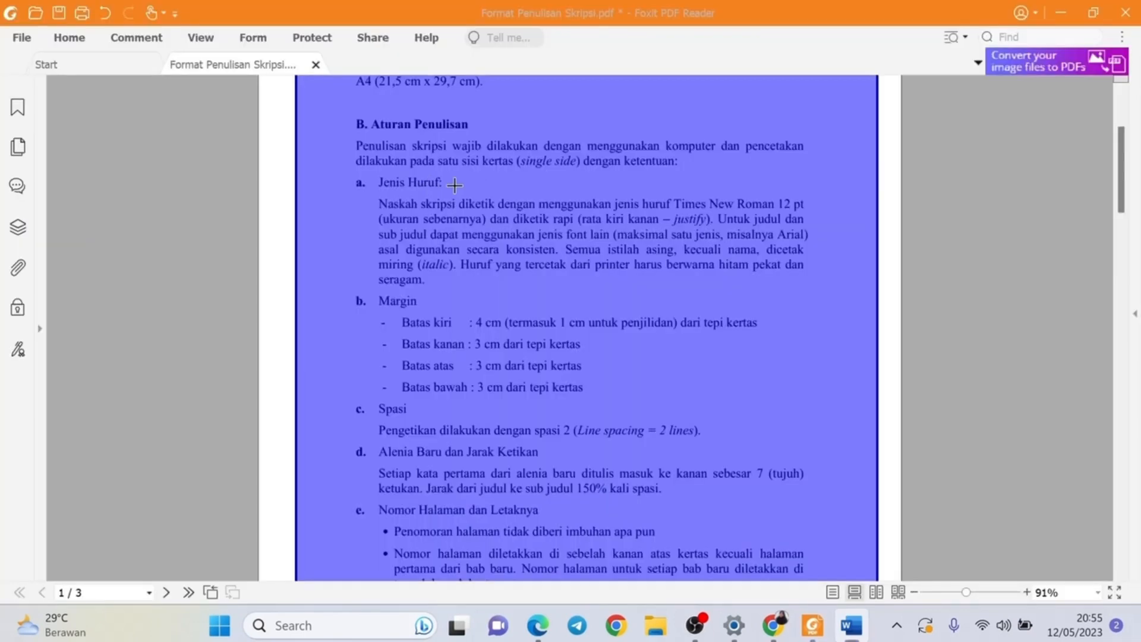
scroll(454, 184, "up", 3)
left_click(68, 38)
left_click(64, 90)
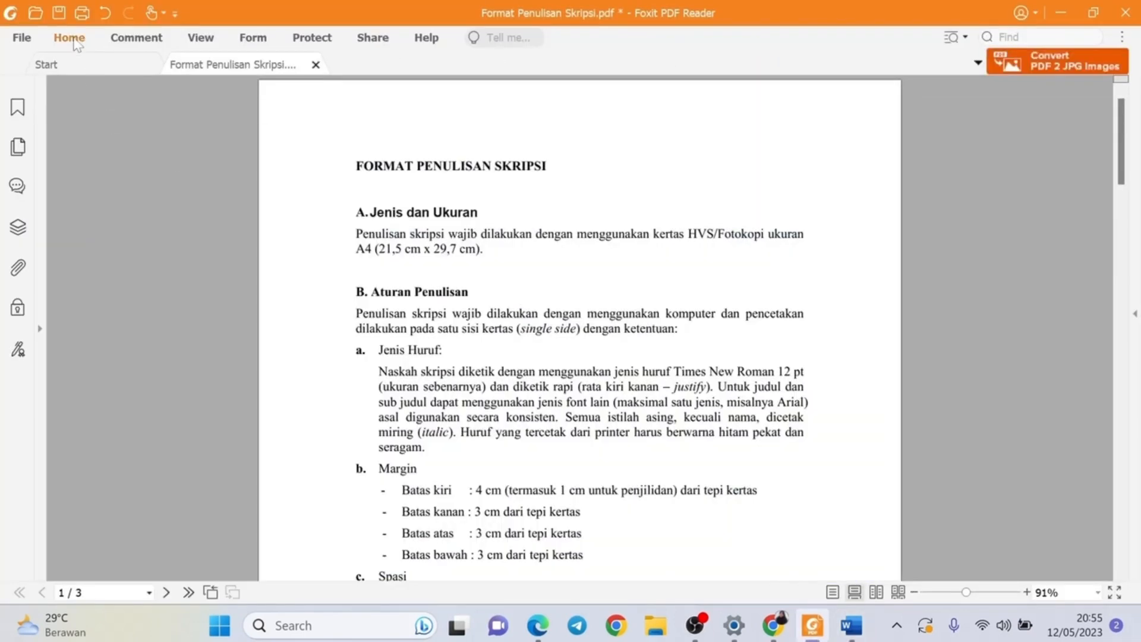
Select all text in the PDF with the Select All command, check it across the pages, and clear the selection
left_click(157, 102)
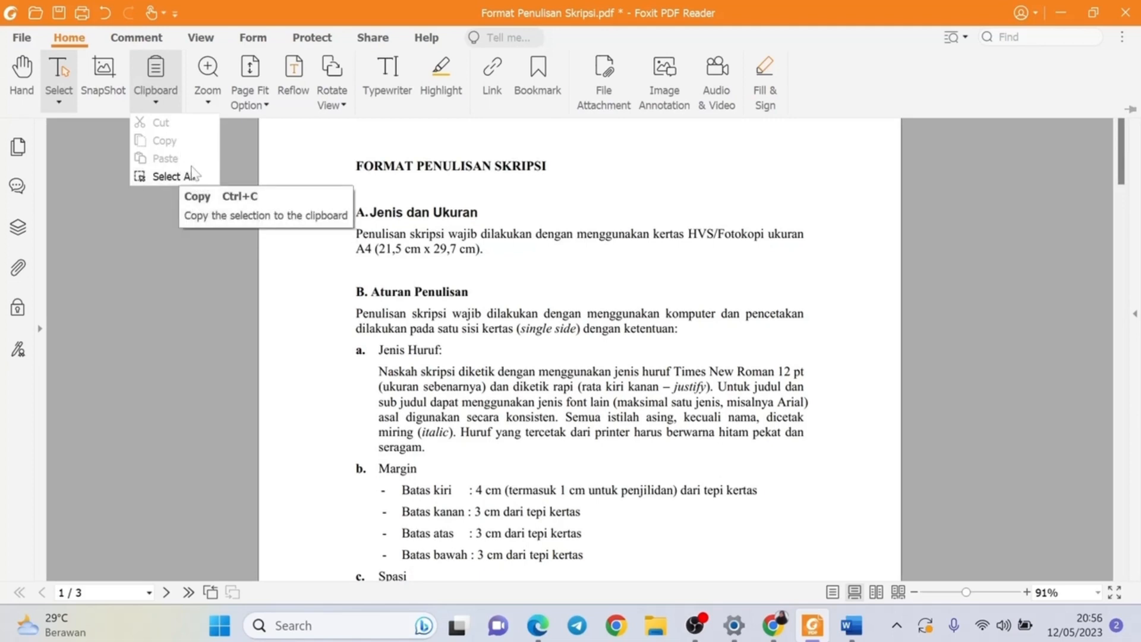
left_click(173, 176)
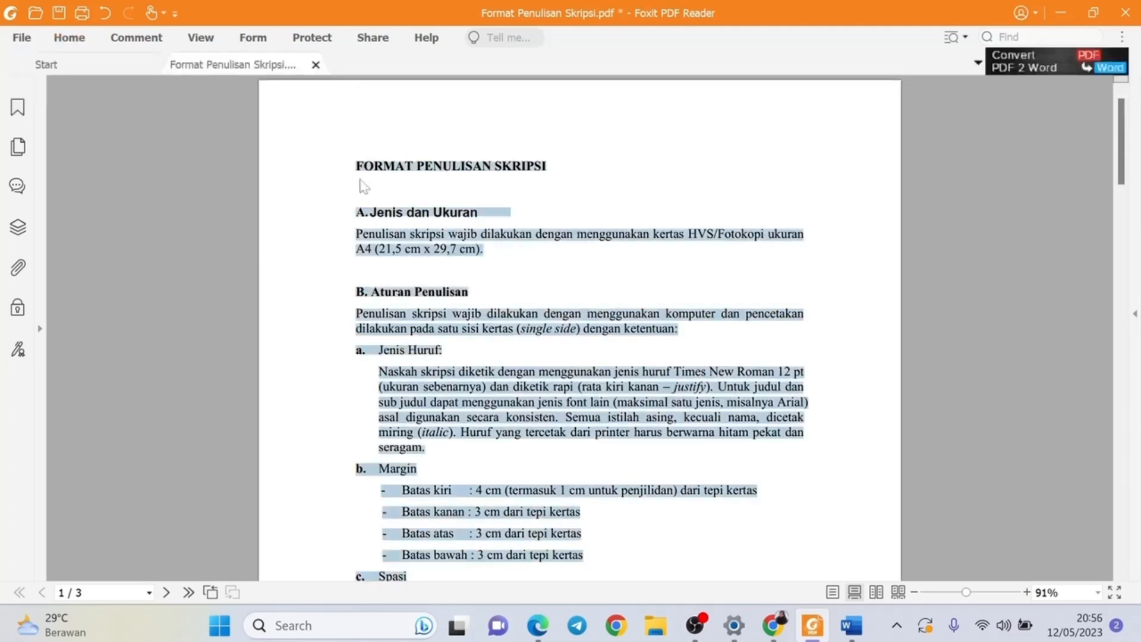
scroll(589, 403, "down", 15)
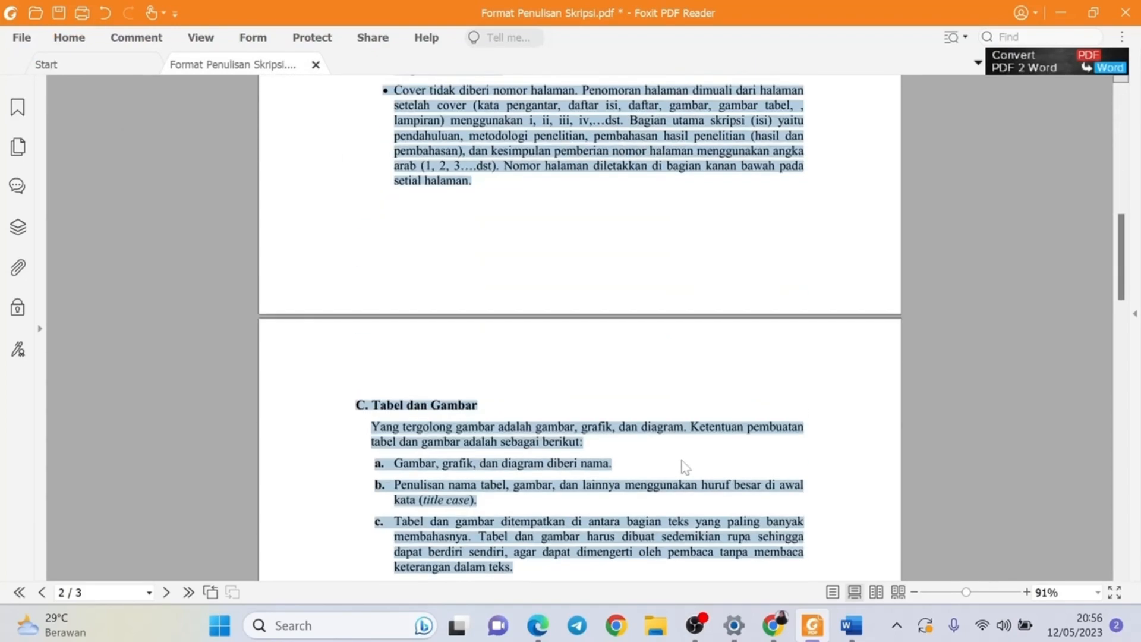
scroll(660, 464, "up", 15)
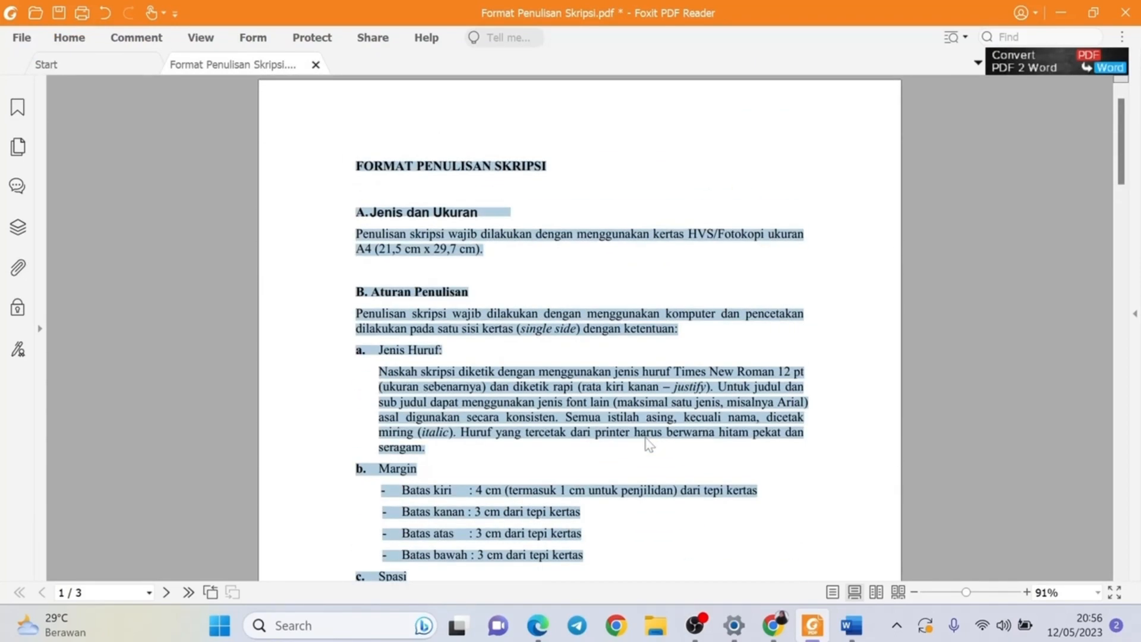
left_click(634, 183)
Zoom the PDF in to 100% and back out to 75% using the Zoom In and Zoom Out commands
left_click(70, 38)
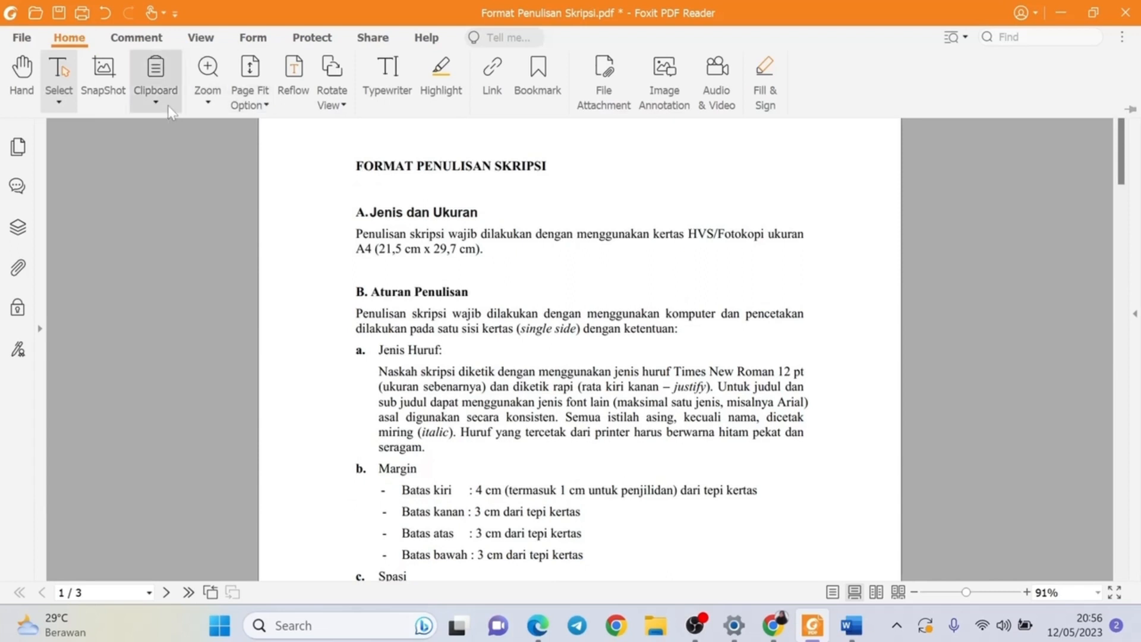
left_click(209, 104)
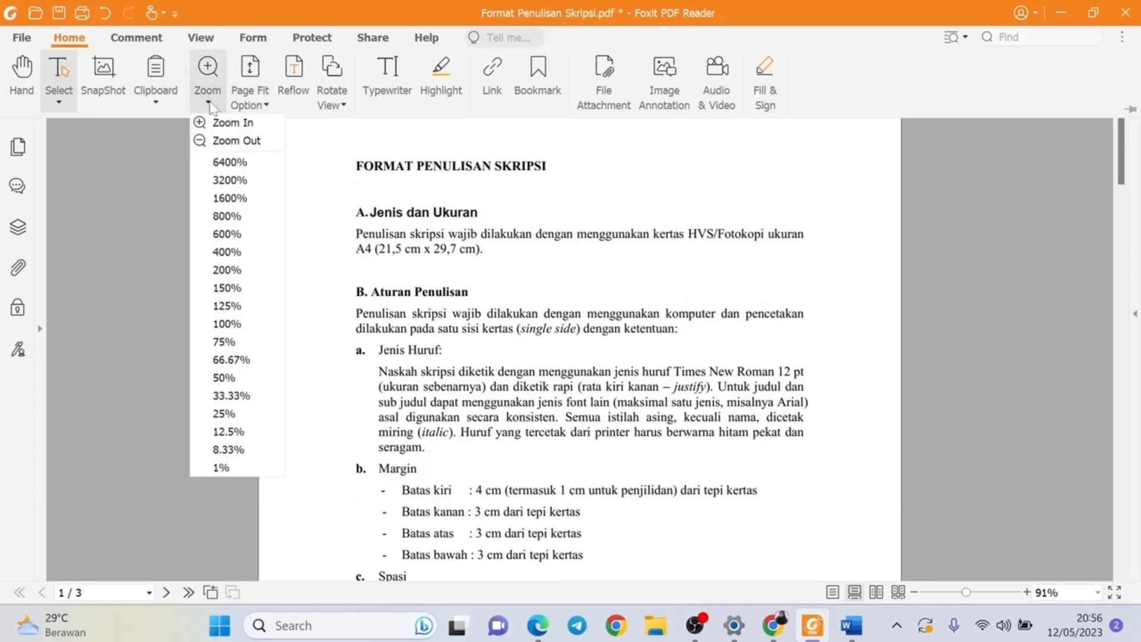
left_click(249, 123)
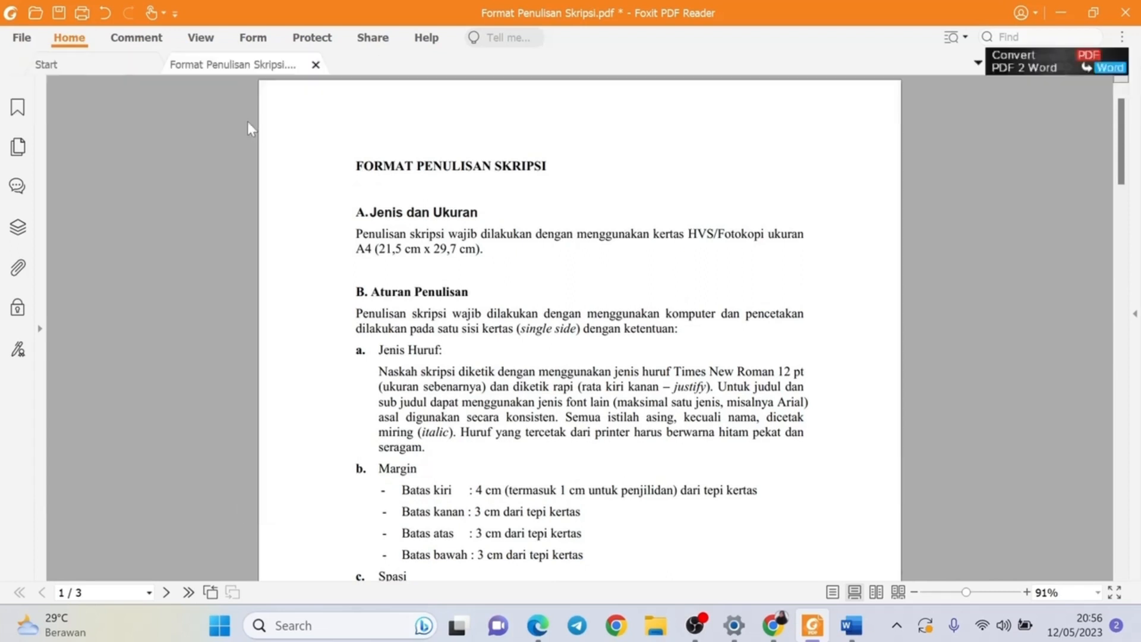
left_click(136, 37)
left_click(72, 38)
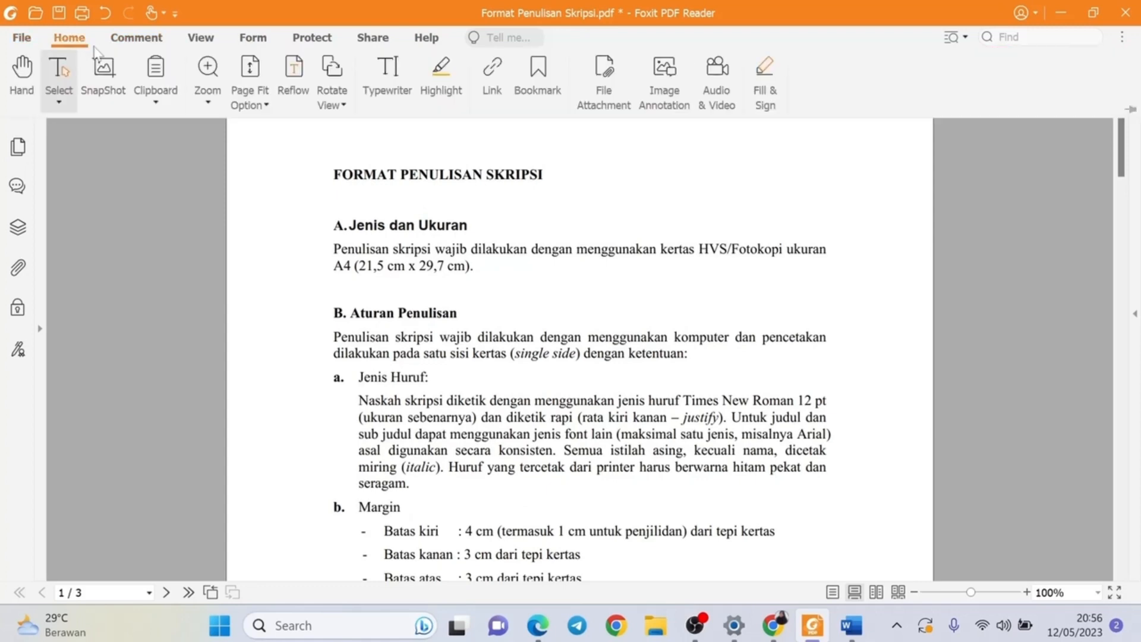
left_click(208, 104)
left_click(268, 137)
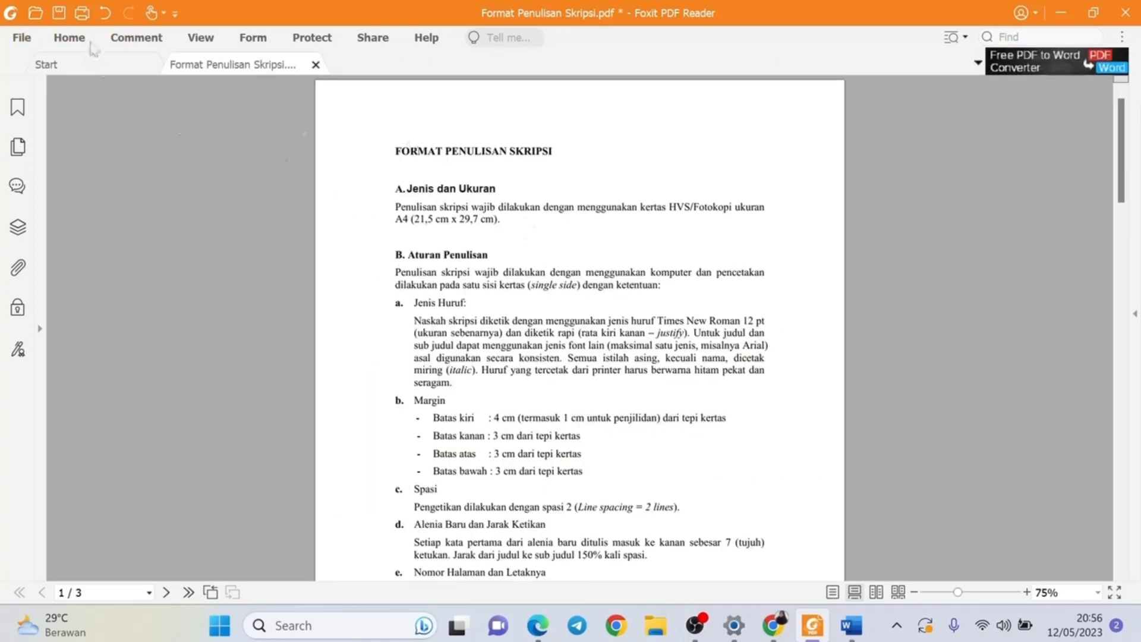
left_click(149, 40)
left_click(76, 41)
left_click(146, 106)
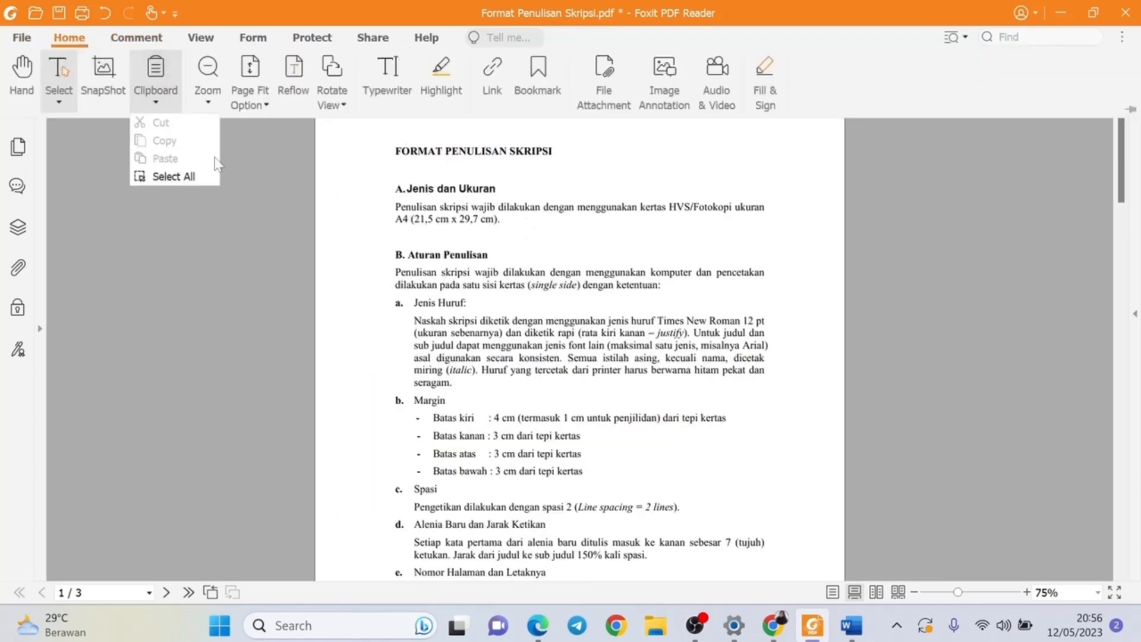
left_click(208, 102)
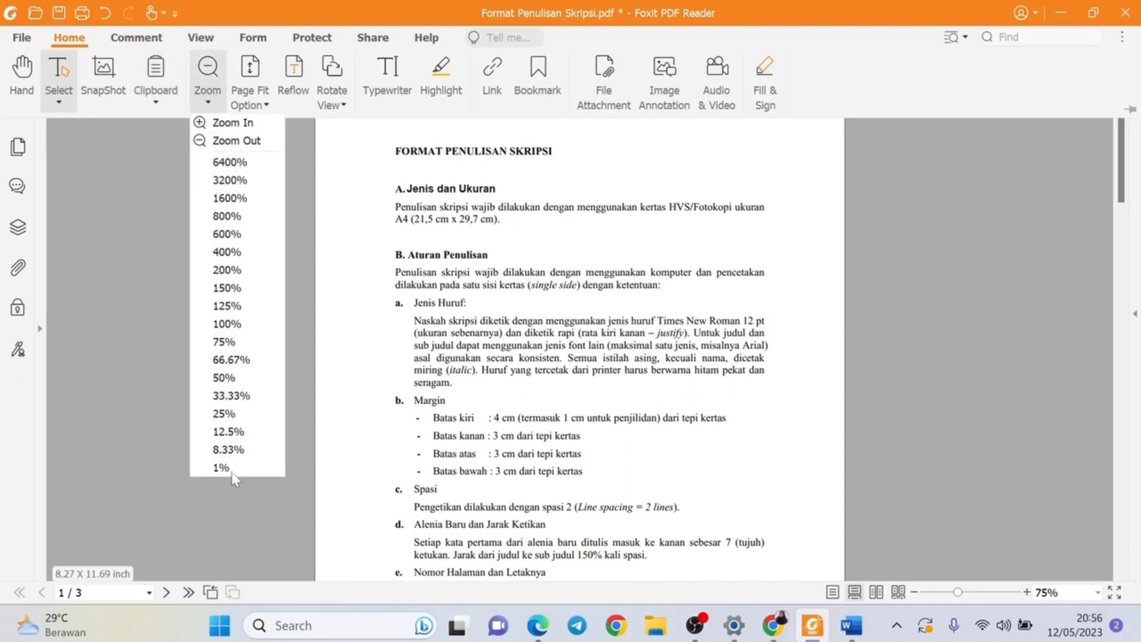
left_click(317, 149)
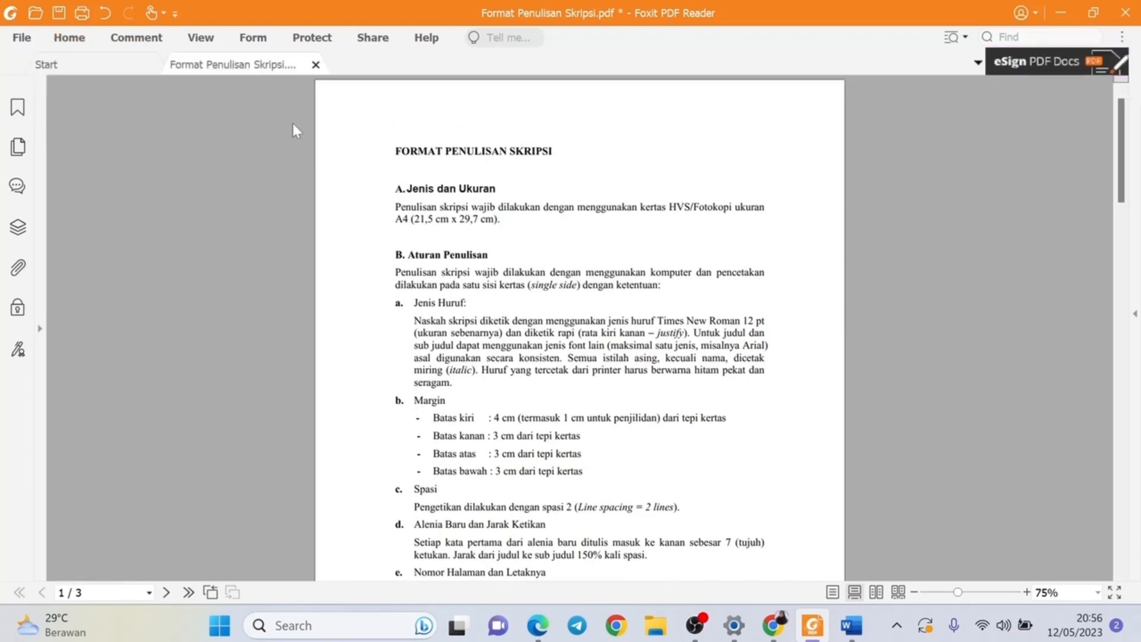
Set the page view to Actual Size, check the page, and look over the other page fit options
left_click(69, 37)
left_click(265, 107)
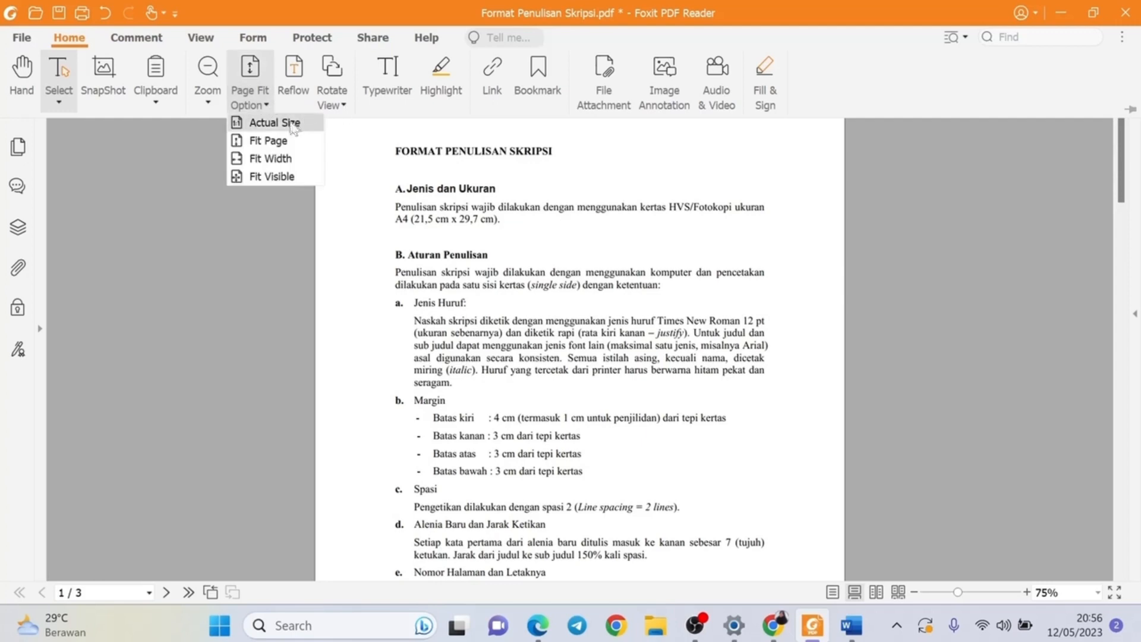
left_click(274, 123)
scroll(701, 300, "down", 3)
scroll(533, 221, "up", 3)
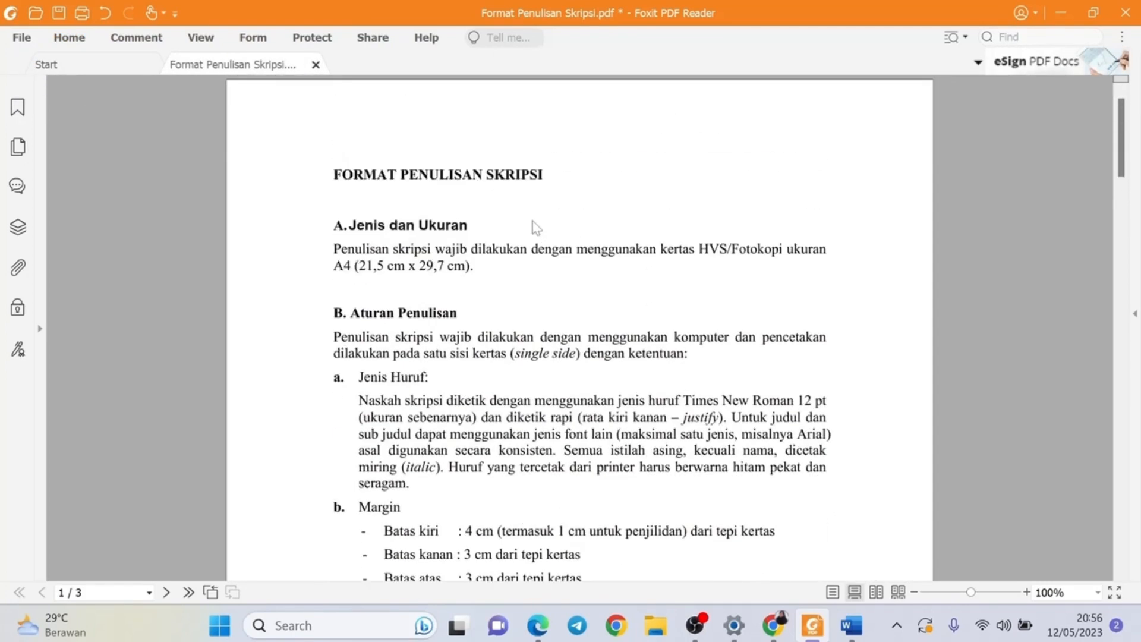
left_click(70, 37)
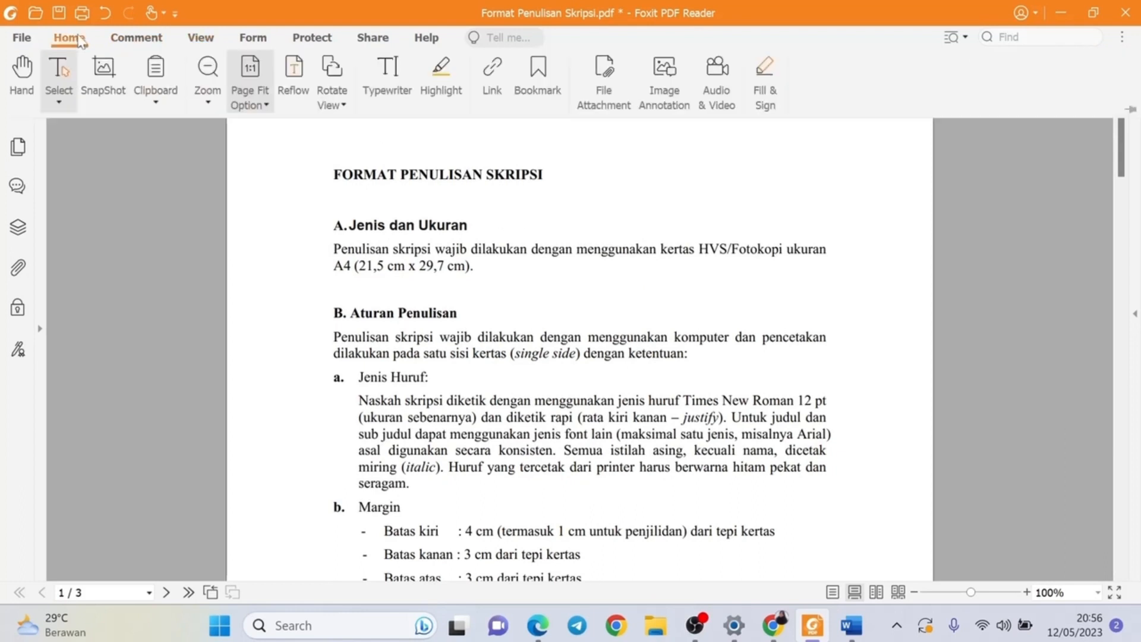
left_click(265, 93)
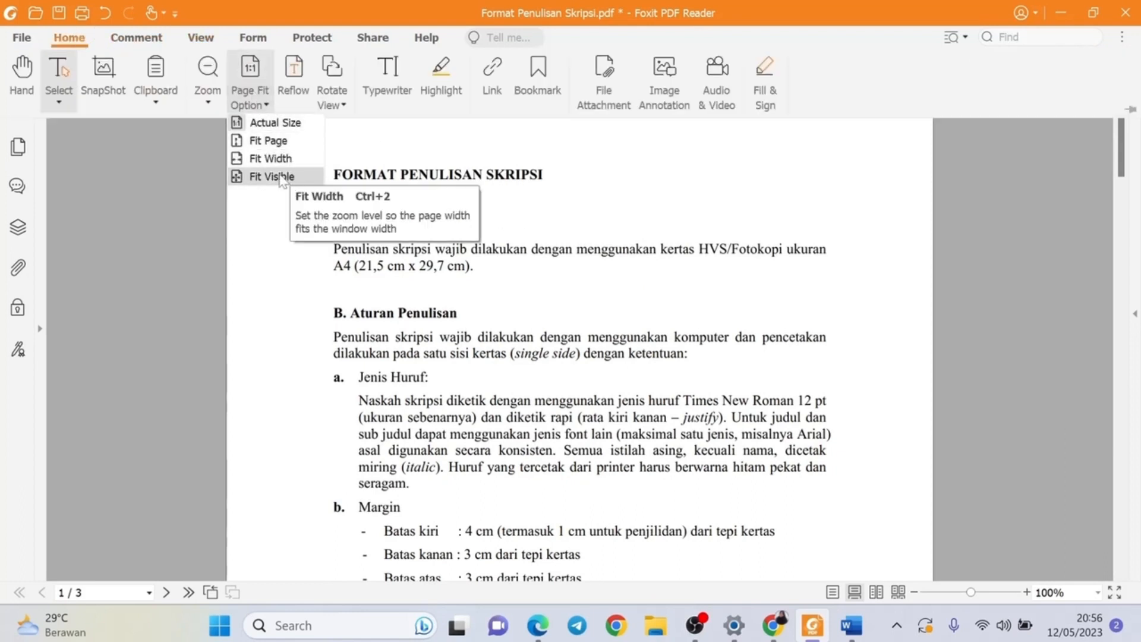
Show the PDF in Reflow mode, accepting the notice about comments and form fields, look through the reflowed text, and switch Reflow off
left_click(306, 83)
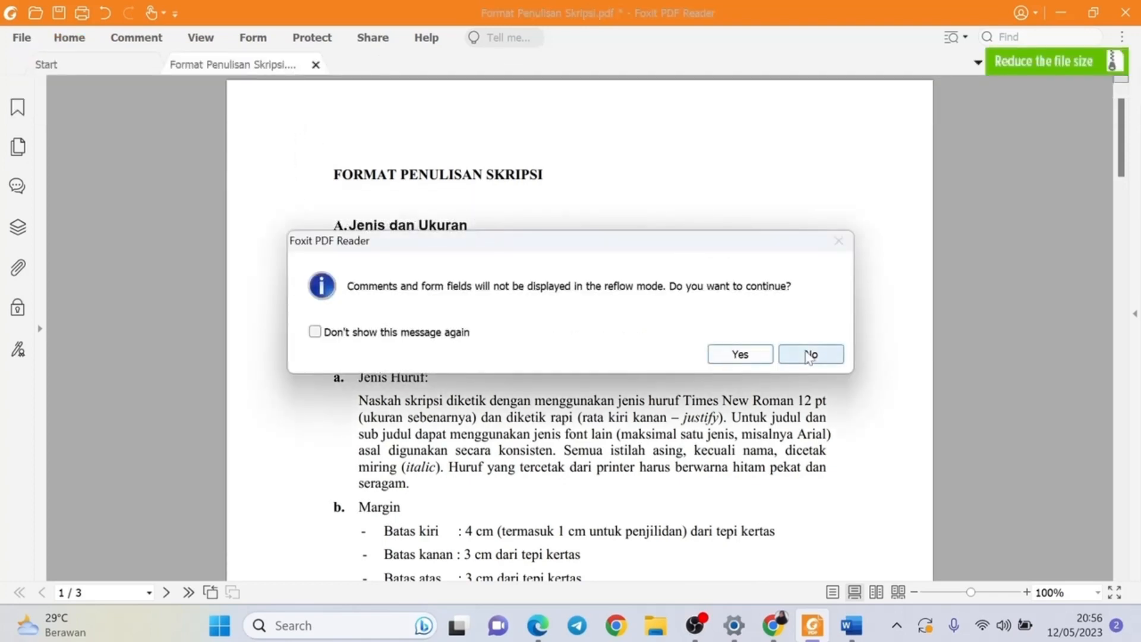
left_click(741, 354)
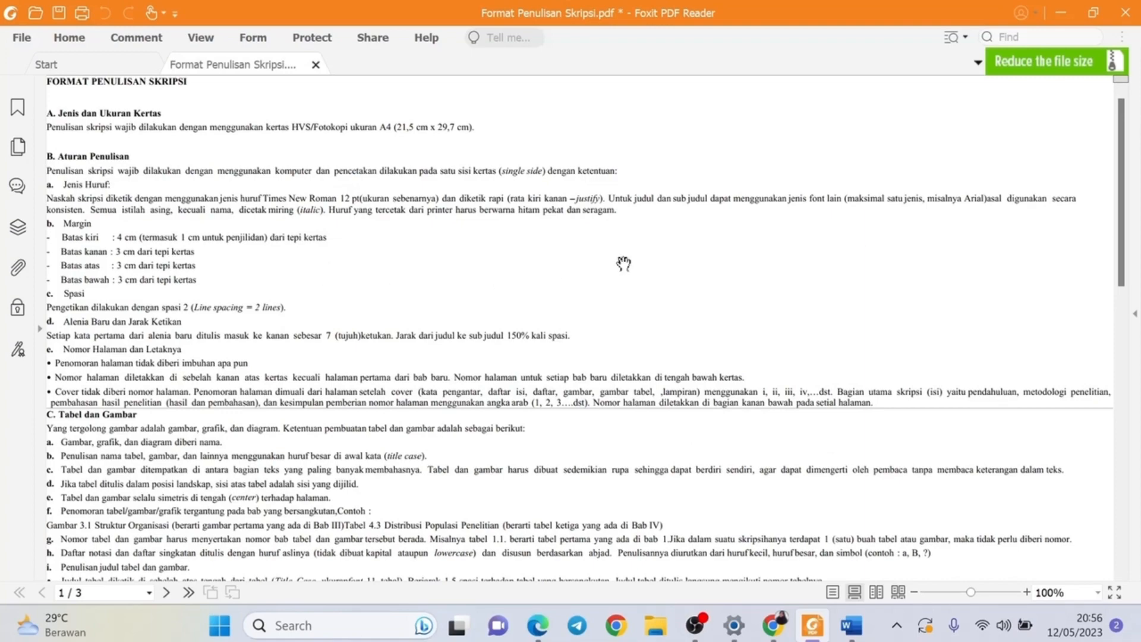
scroll(659, 266, "down", 3)
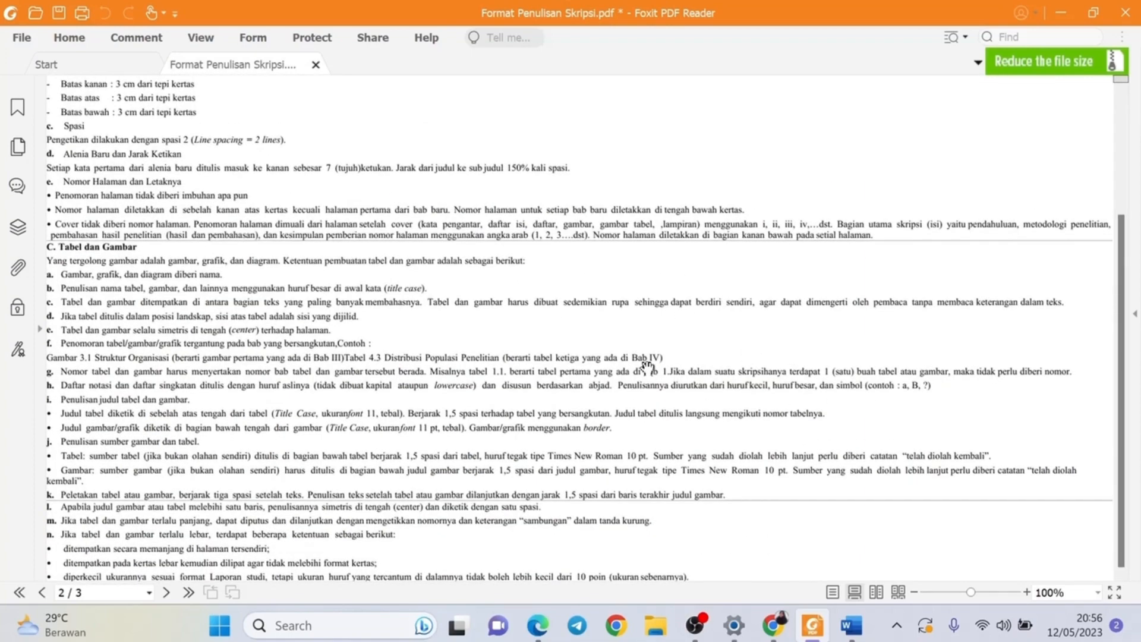
scroll(645, 276, "up", 3)
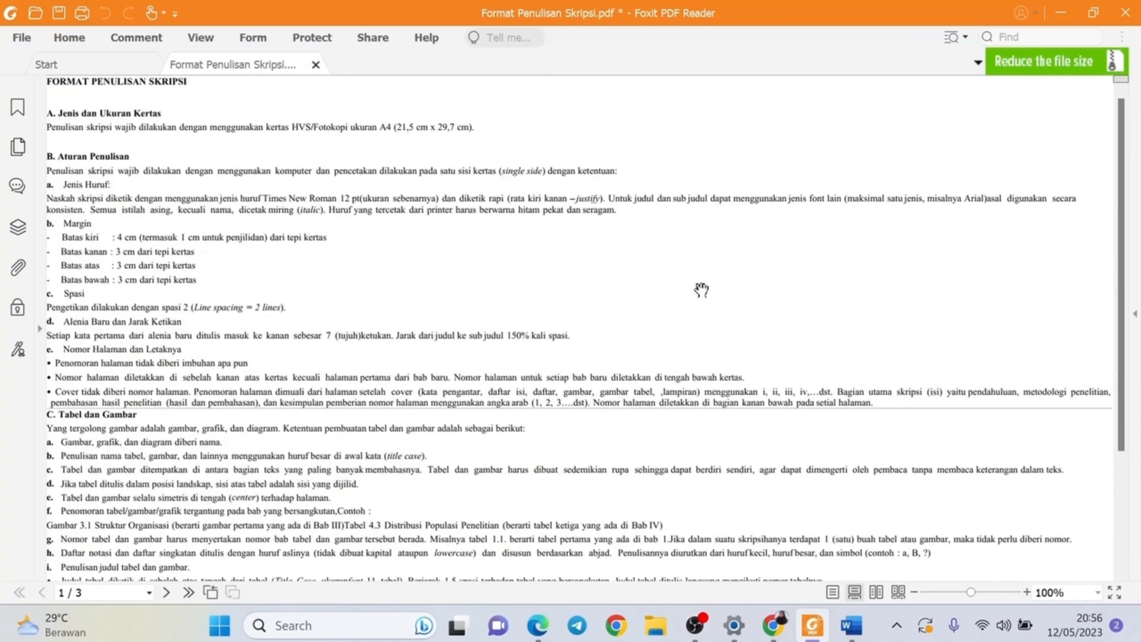
scroll(1126, 167, "down", 3)
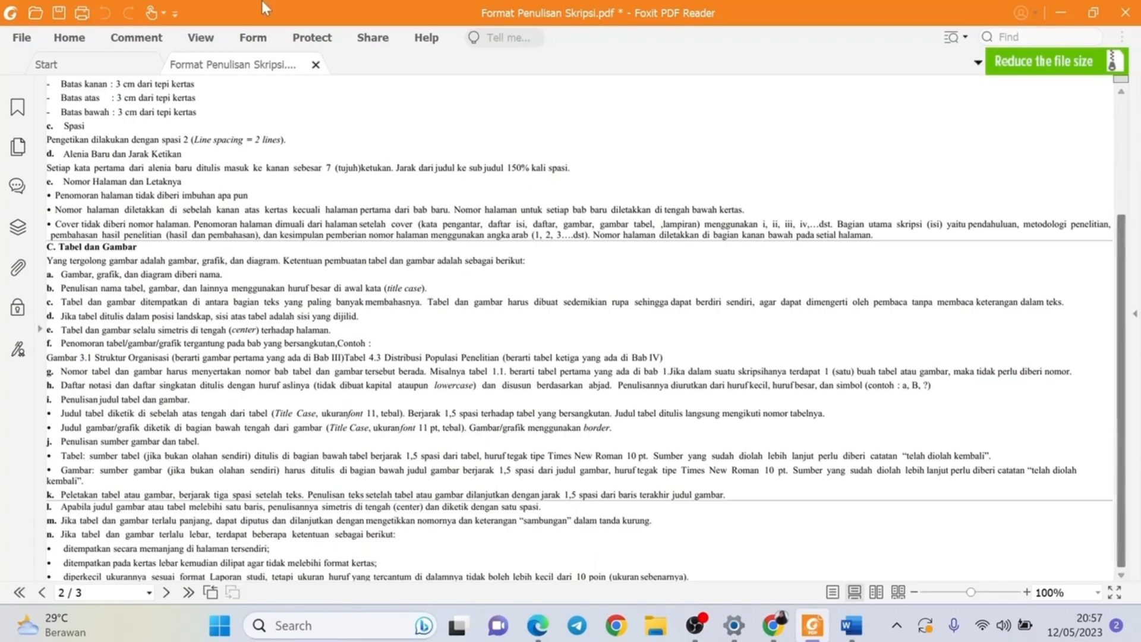
left_click(69, 38)
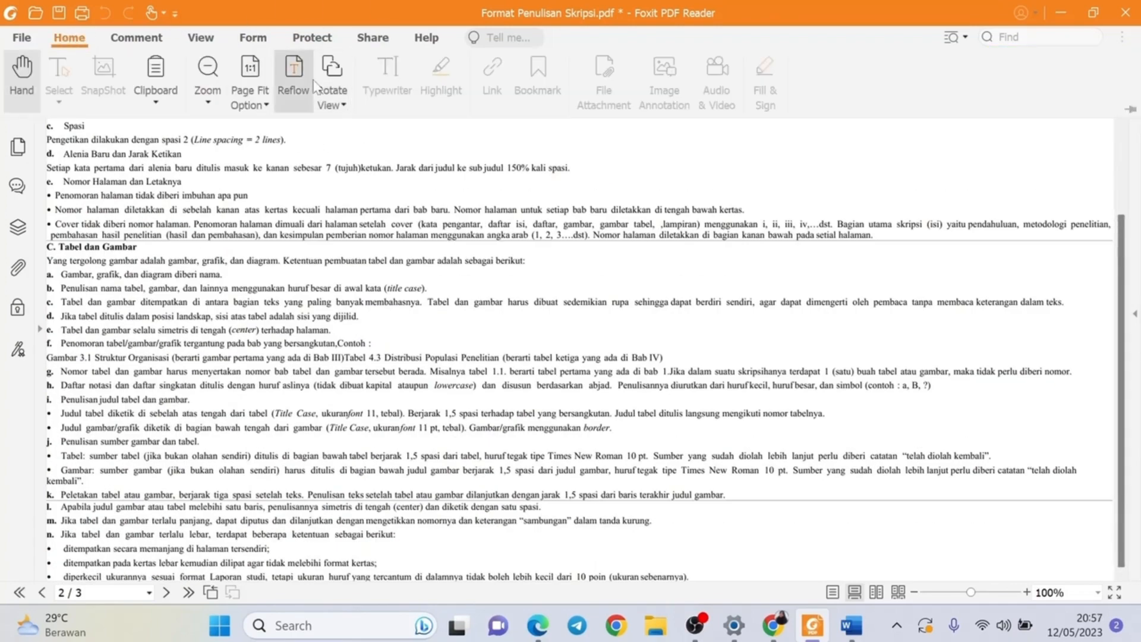
left_click(294, 78)
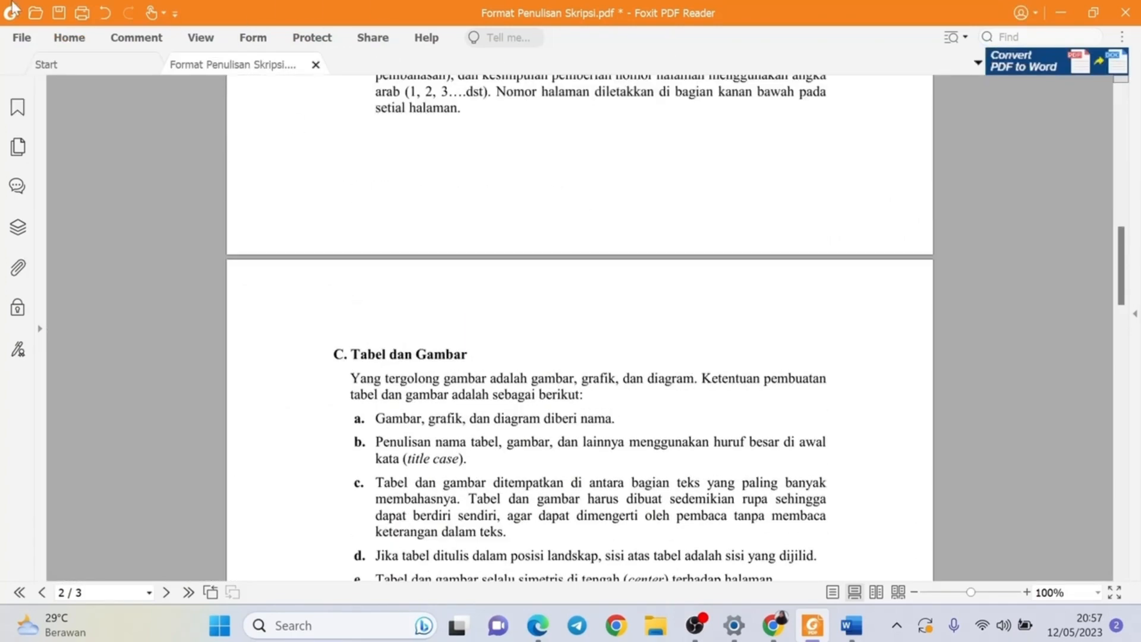
Rotate the page view 90 degrees counterclockwise four times with Rotate Left until the pages are upright again
left_click(76, 39)
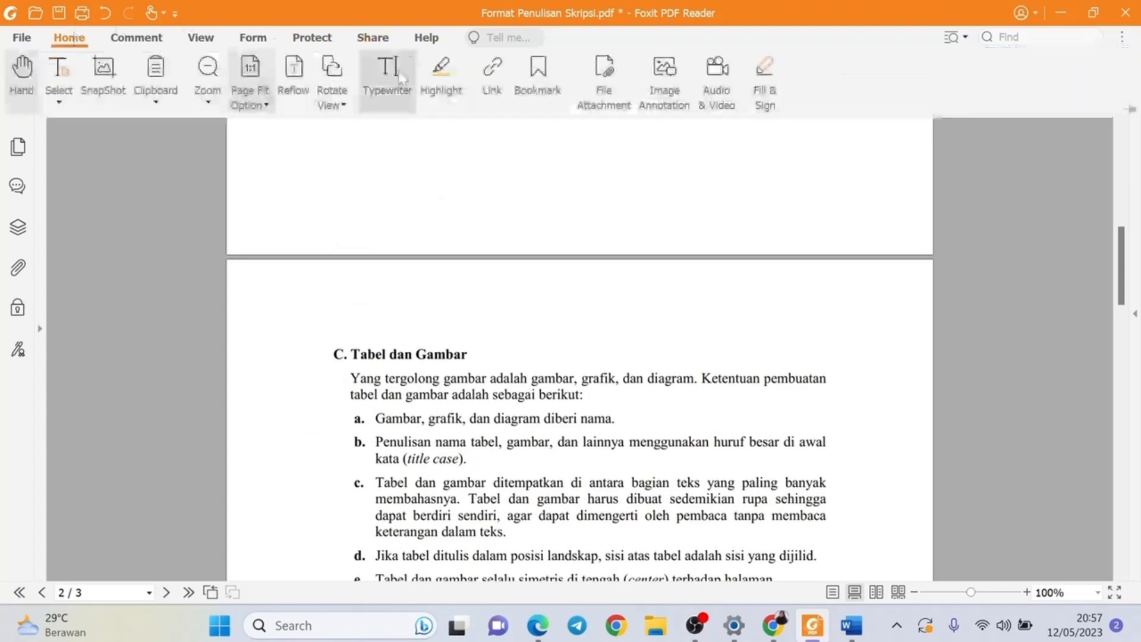
left_click(344, 105)
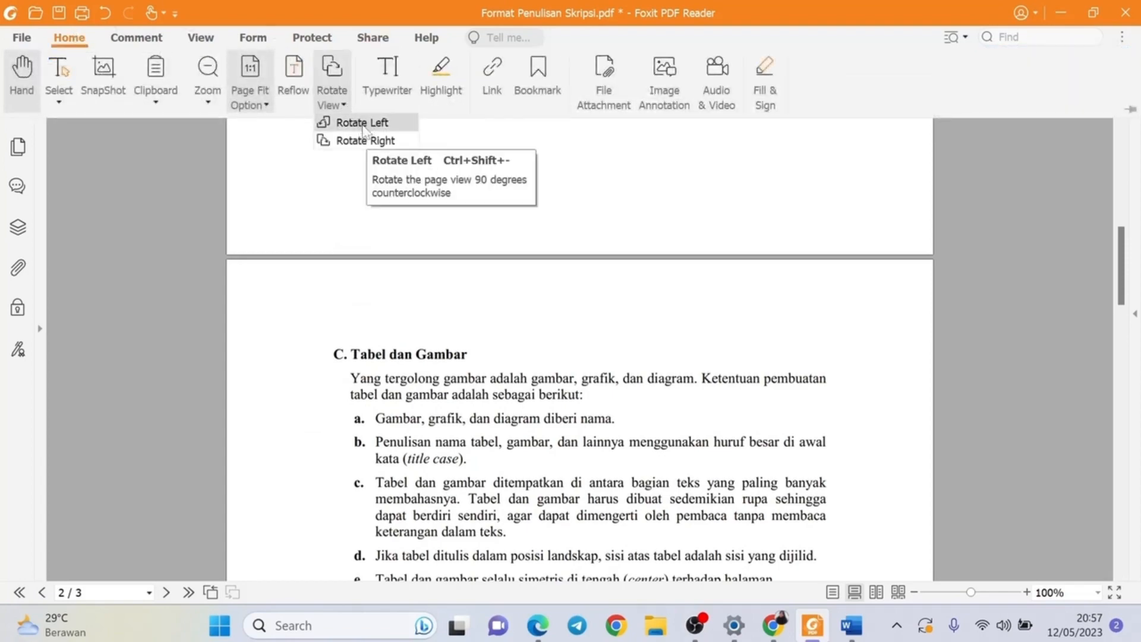
left_click(363, 122)
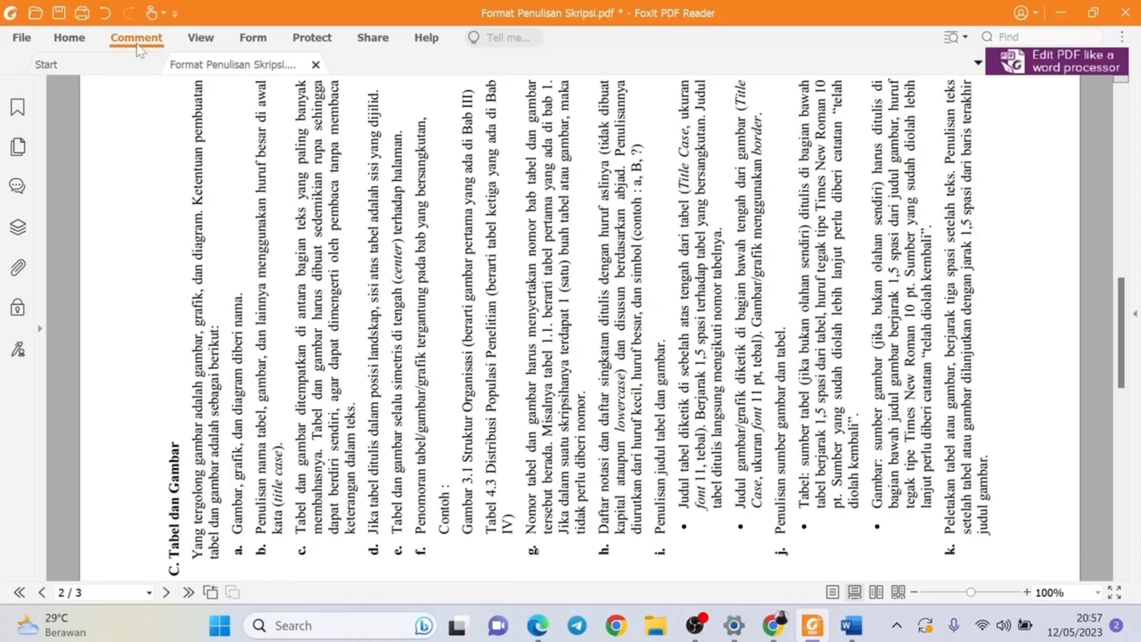
left_click(136, 39)
left_click(70, 38)
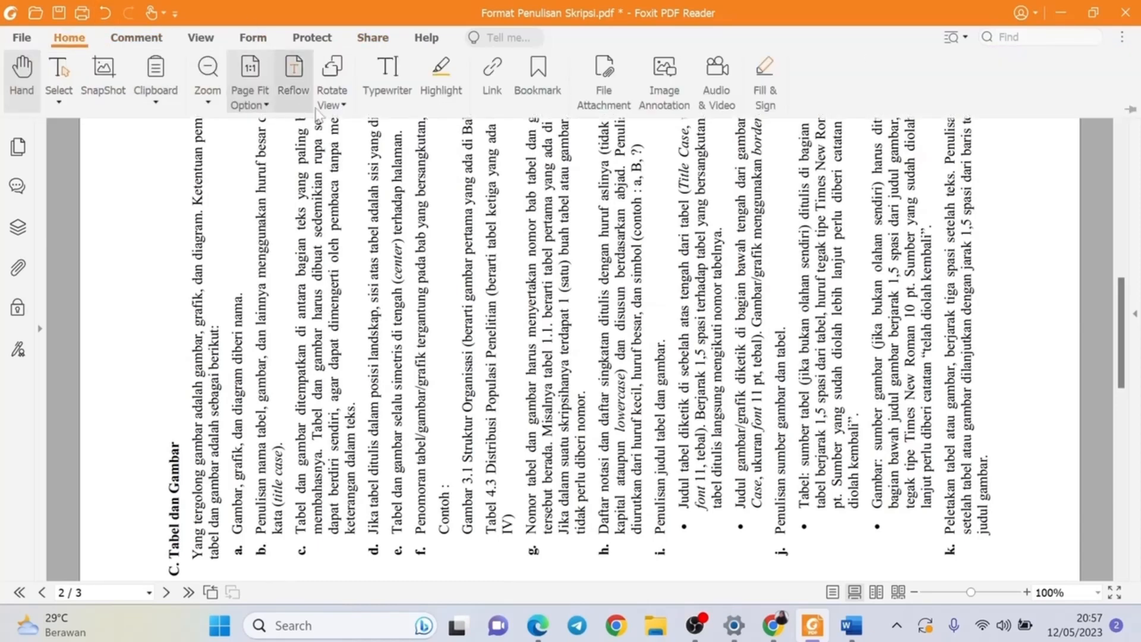
left_click(316, 112)
left_click(368, 126)
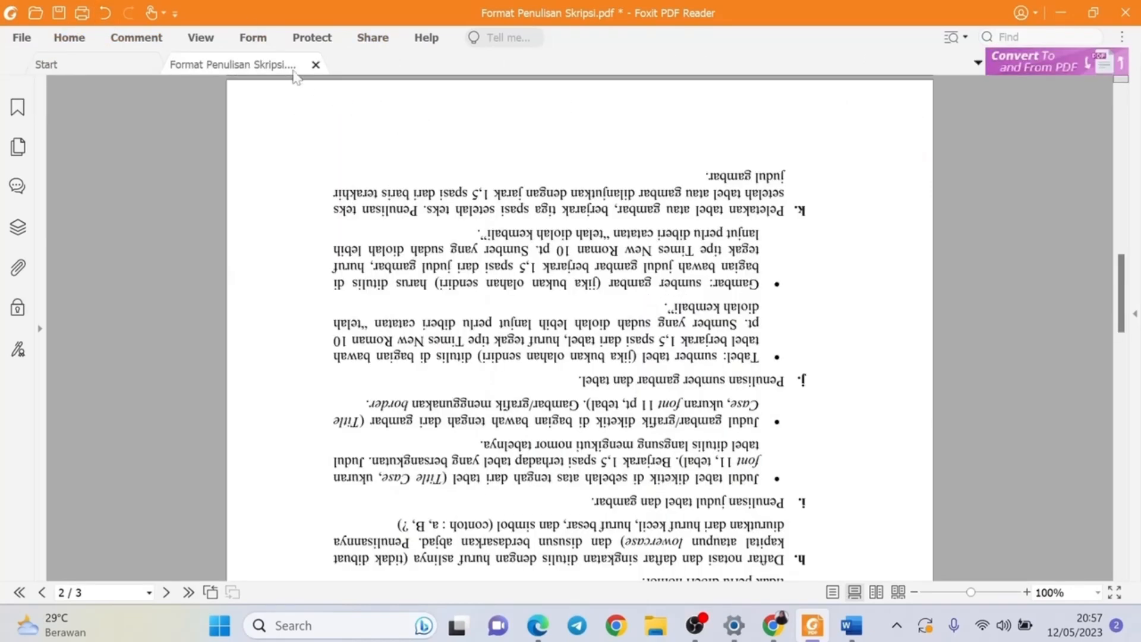
left_click(70, 38)
left_click(333, 107)
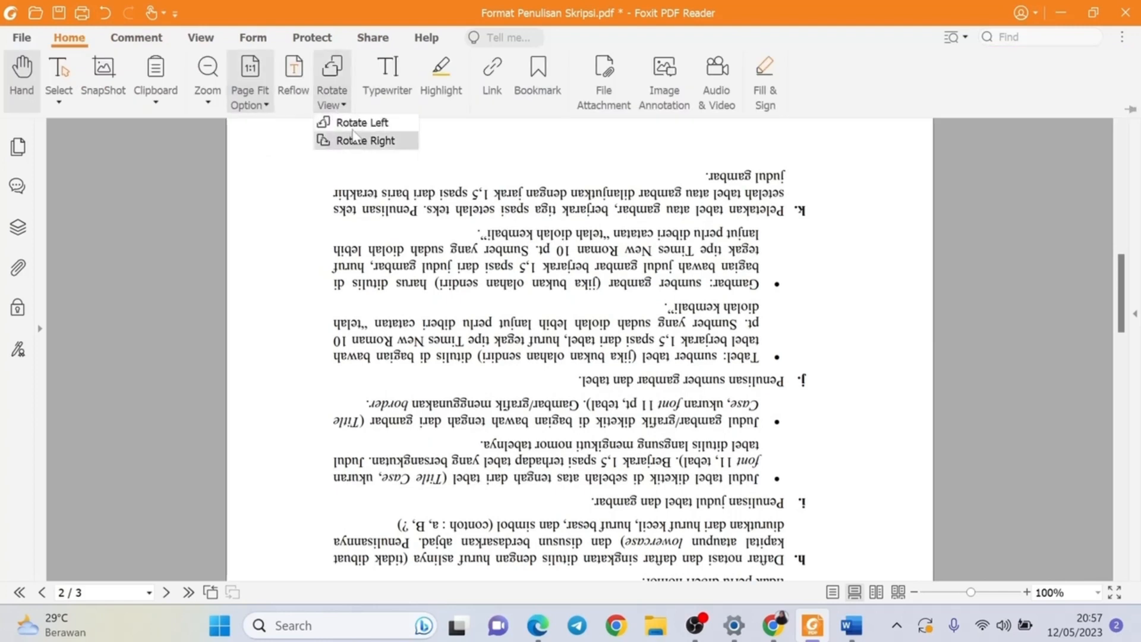
left_click(345, 121)
left_click(89, 38)
left_click(321, 116)
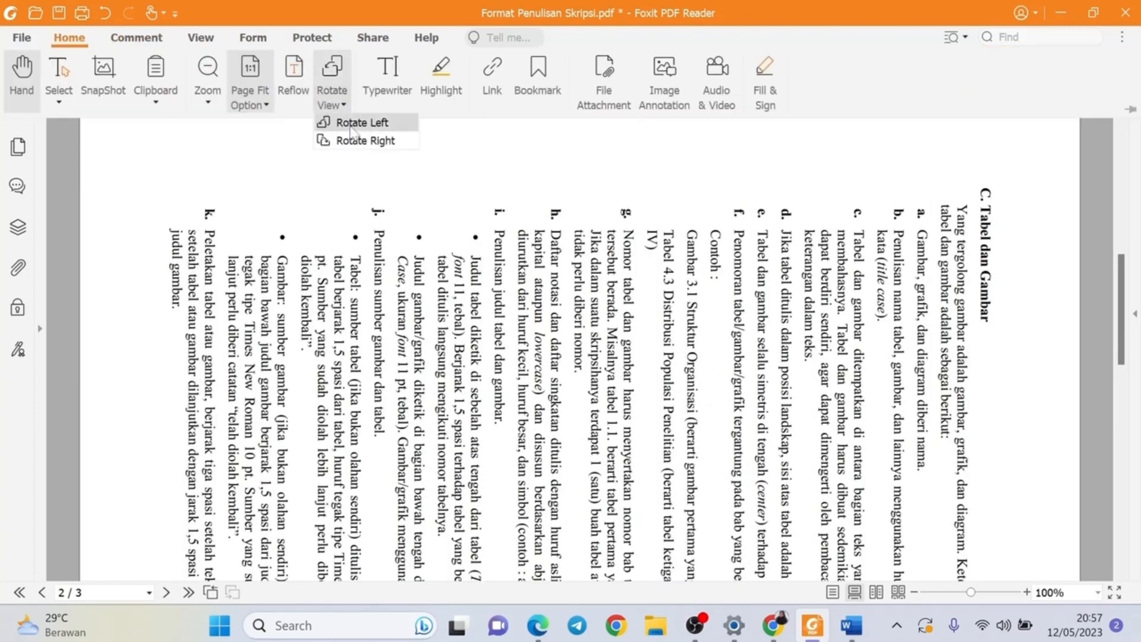
left_click(352, 124)
Rotate the page view 90 degrees clockwise four times with Rotate Right, completing a full turn
left_click(69, 38)
left_click(336, 98)
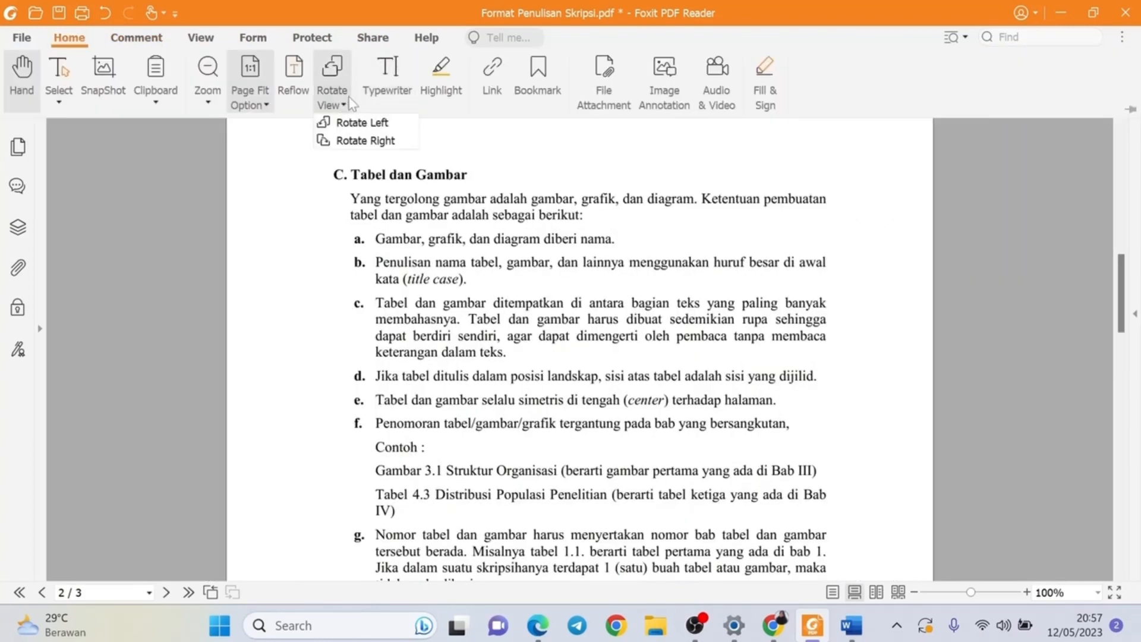
left_click(366, 141)
left_click(70, 38)
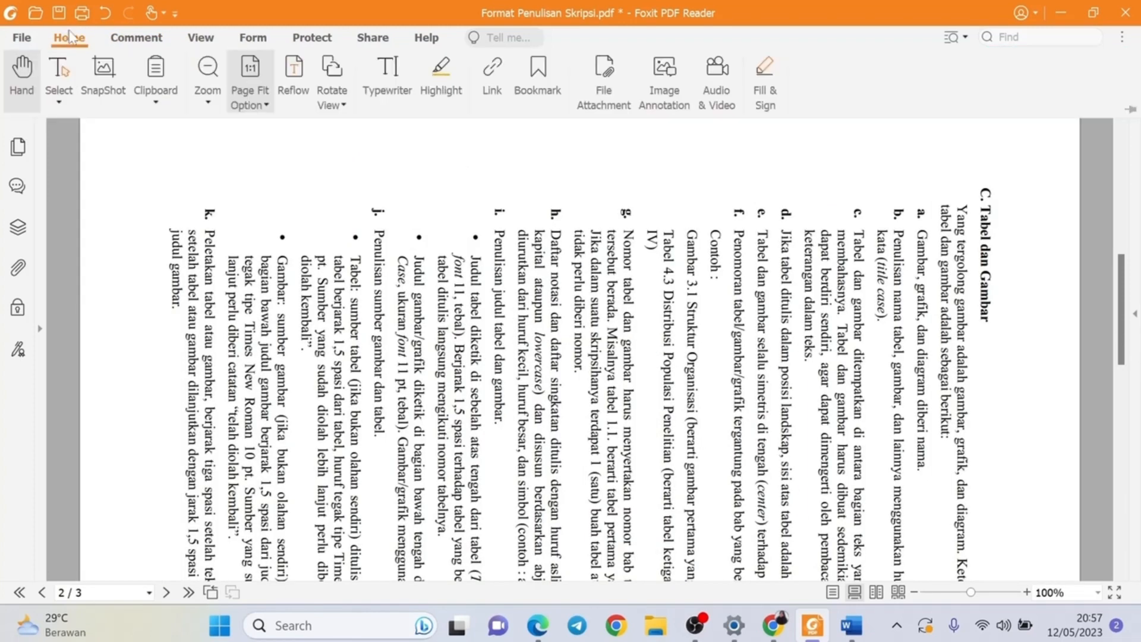
left_click(333, 89)
left_click(366, 141)
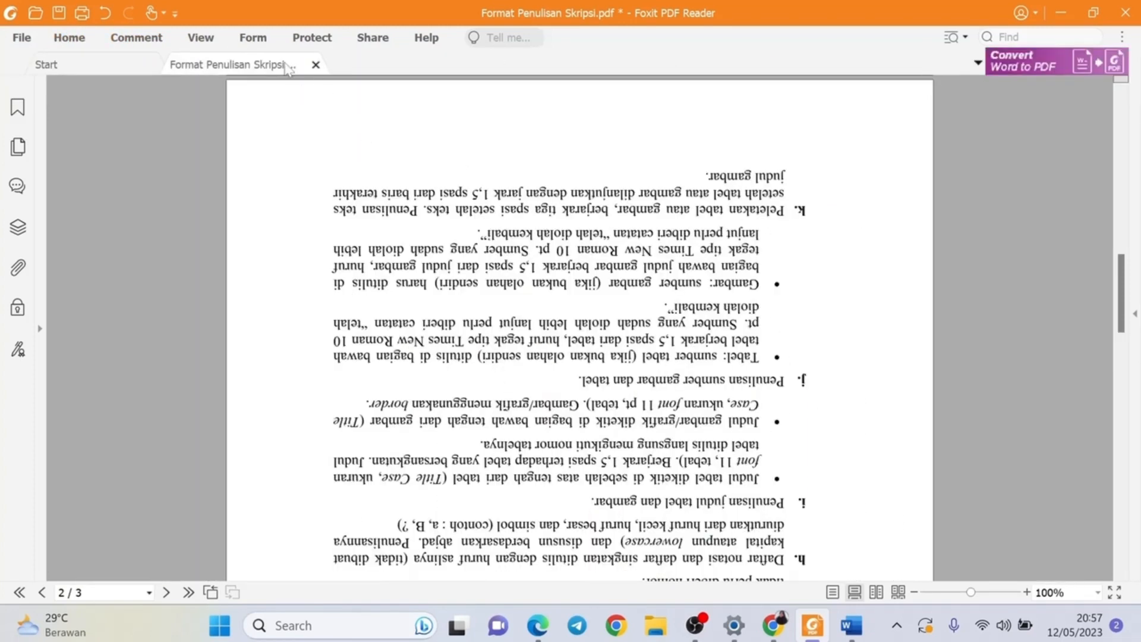
left_click(70, 38)
left_click(333, 95)
left_click(360, 142)
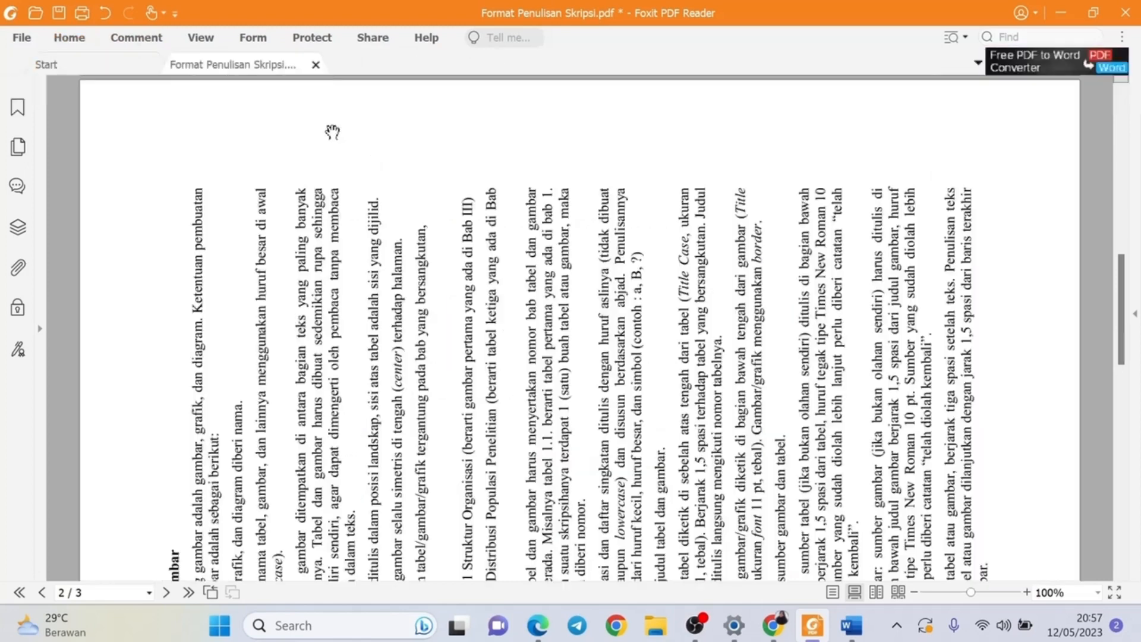
left_click(70, 38)
left_click(333, 95)
left_click(360, 141)
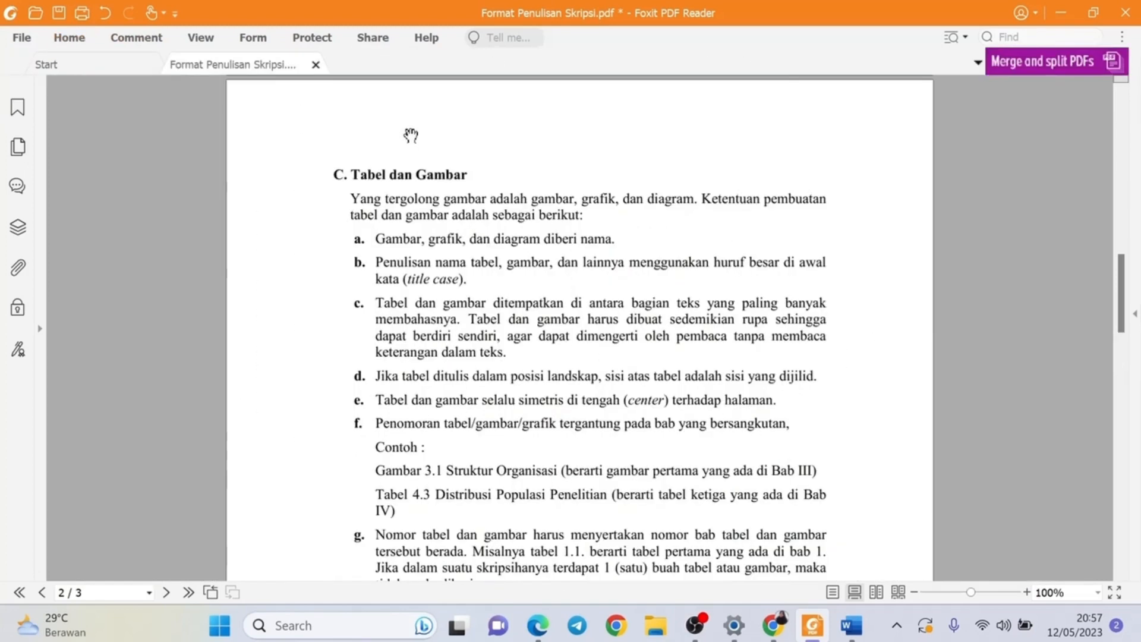
Add the text "Tabel dan Gambar" with the Typewriter tool directly after the section C heading on page 2
left_click(69, 38)
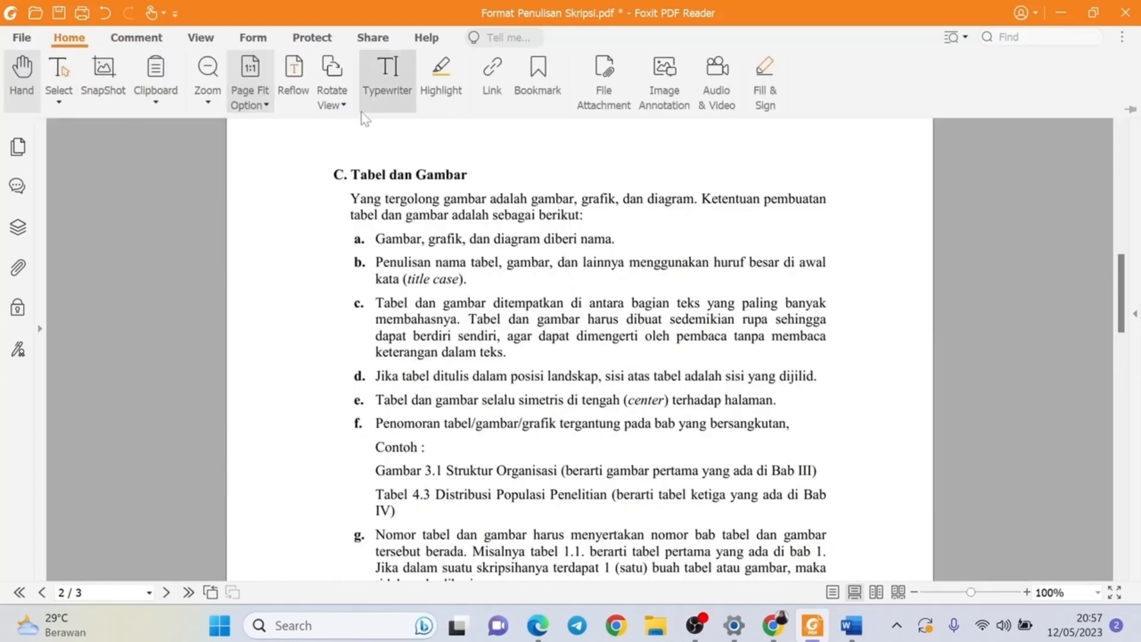
left_click(389, 69)
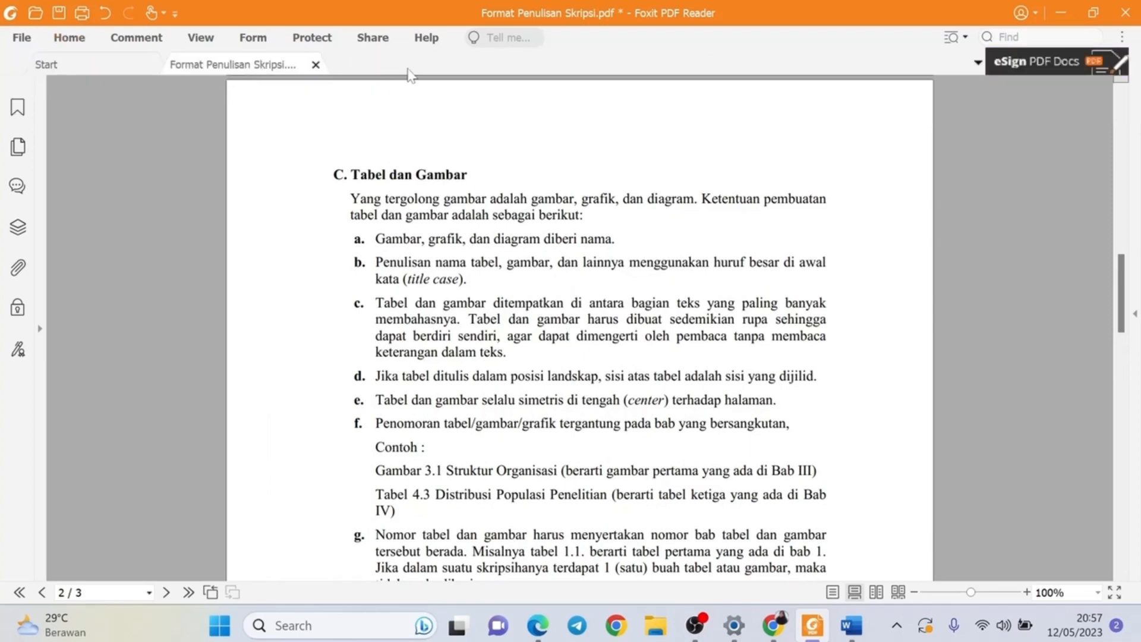
left_click(473, 173)
left_click(473, 174)
type("Tabel dan Gambar")
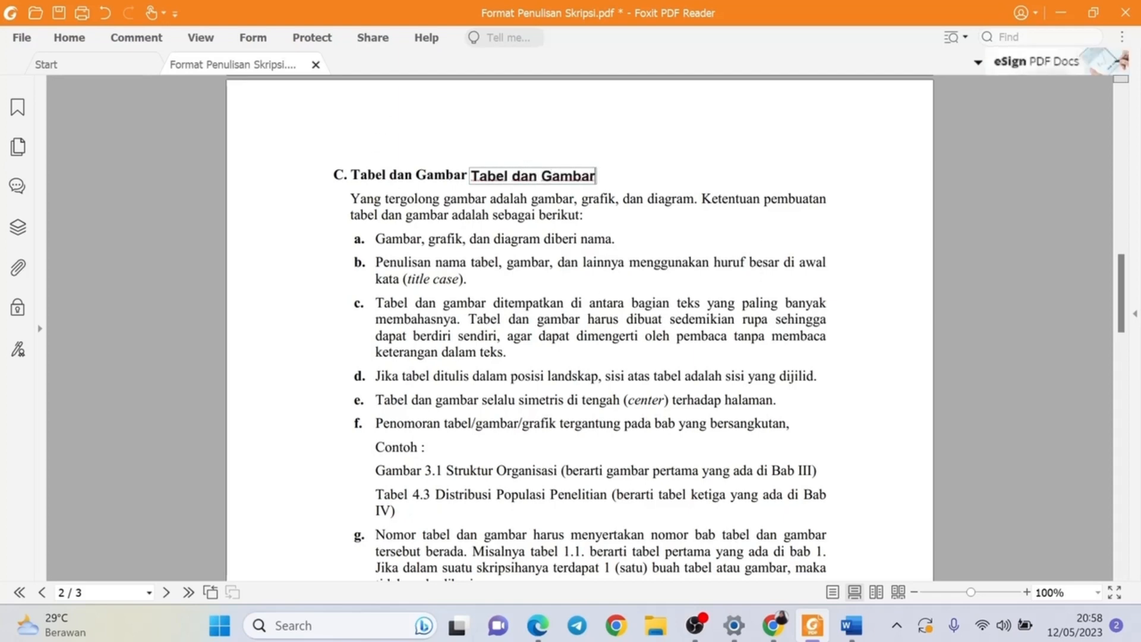
Select all of the typewriter text, show its formatting options, and set its font to Helvetica
key("ctrl+a")
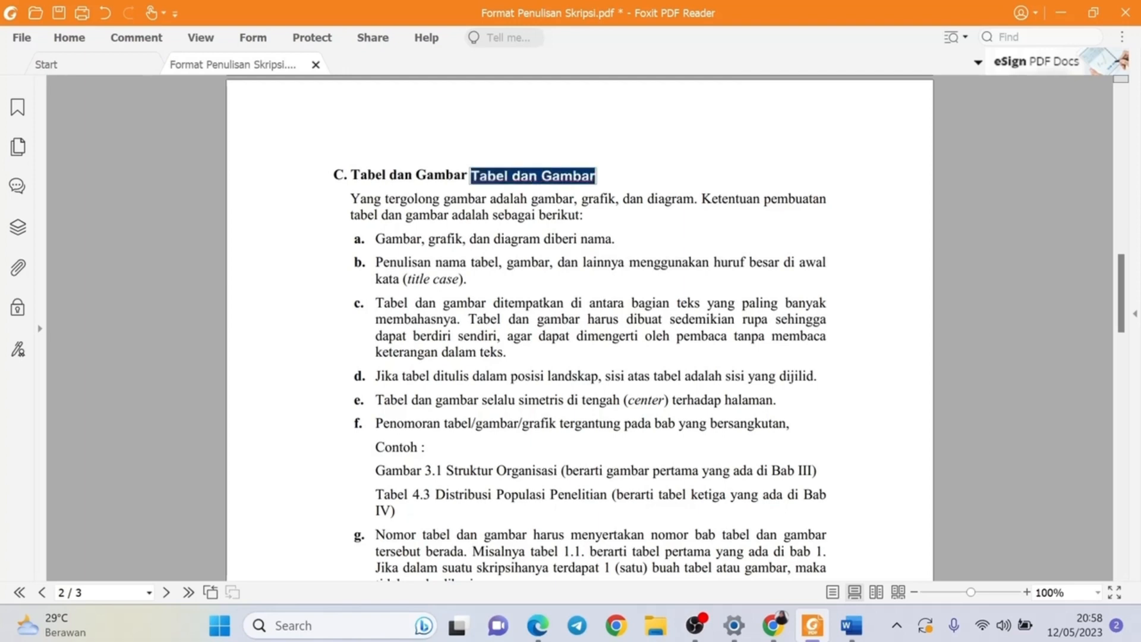
left_click(1134, 317)
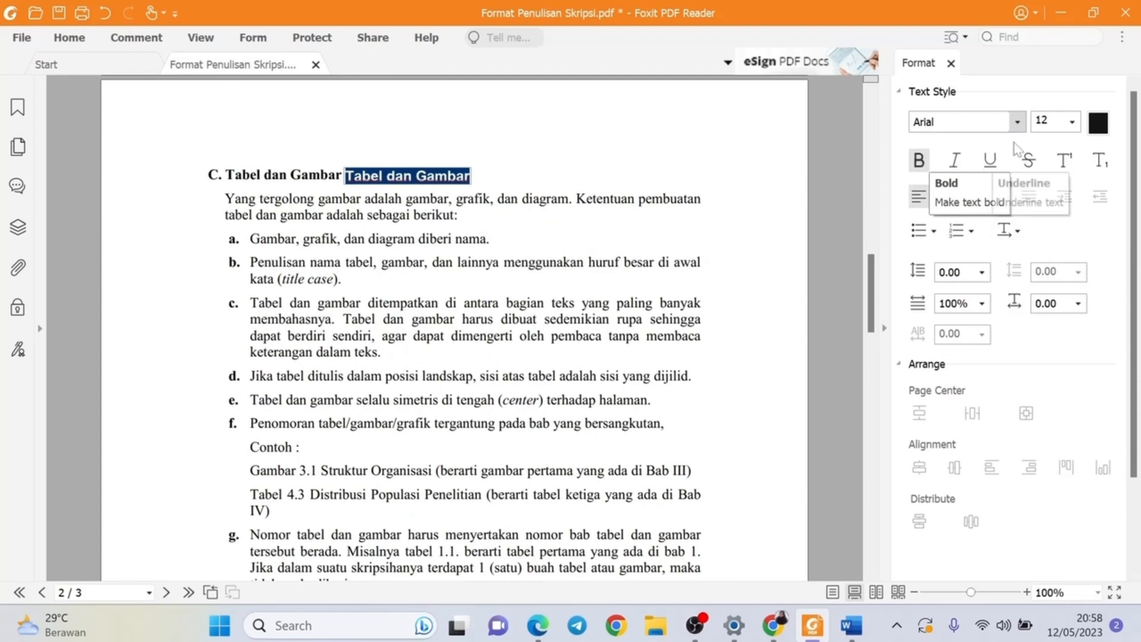
left_click(1000, 128)
left_click(1018, 122)
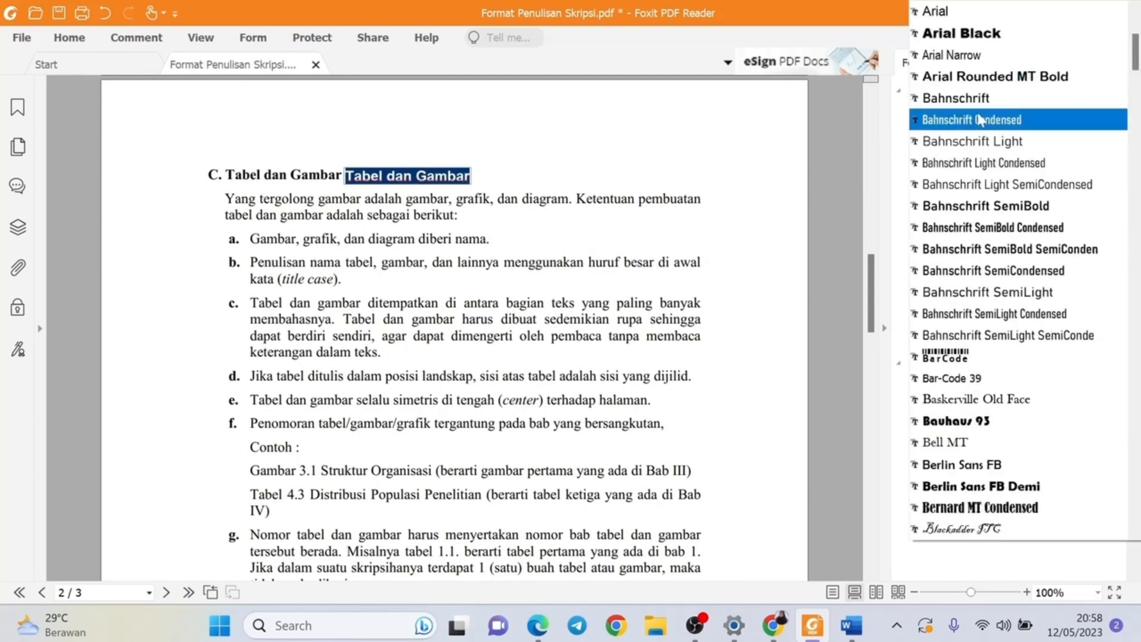
scroll(1026, 133, "up", 5)
left_click(984, 33)
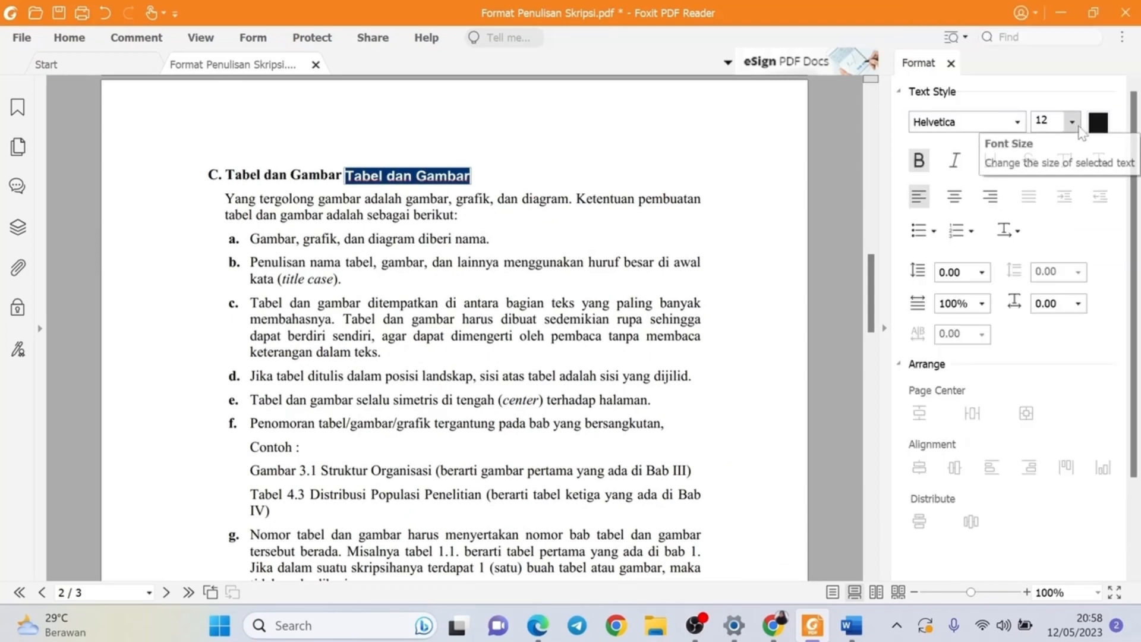
Try font size 7 on the typewriter text, restore it to 12, and leave the text box
left_click(1046, 121)
left_click(1052, 276)
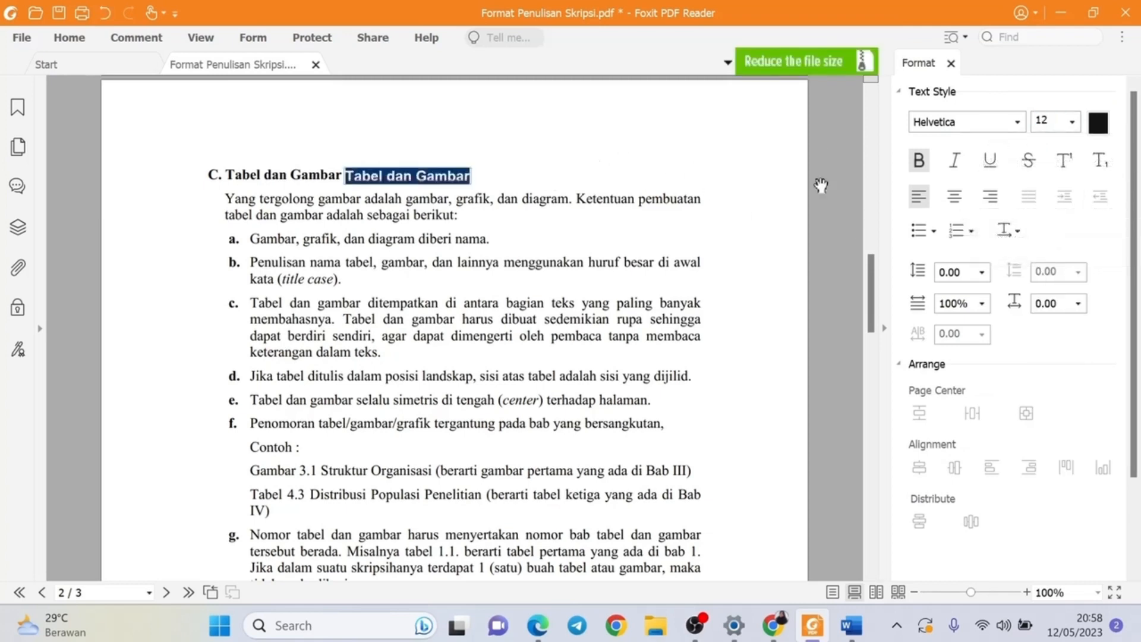
left_click(1072, 122)
left_click(1049, 173)
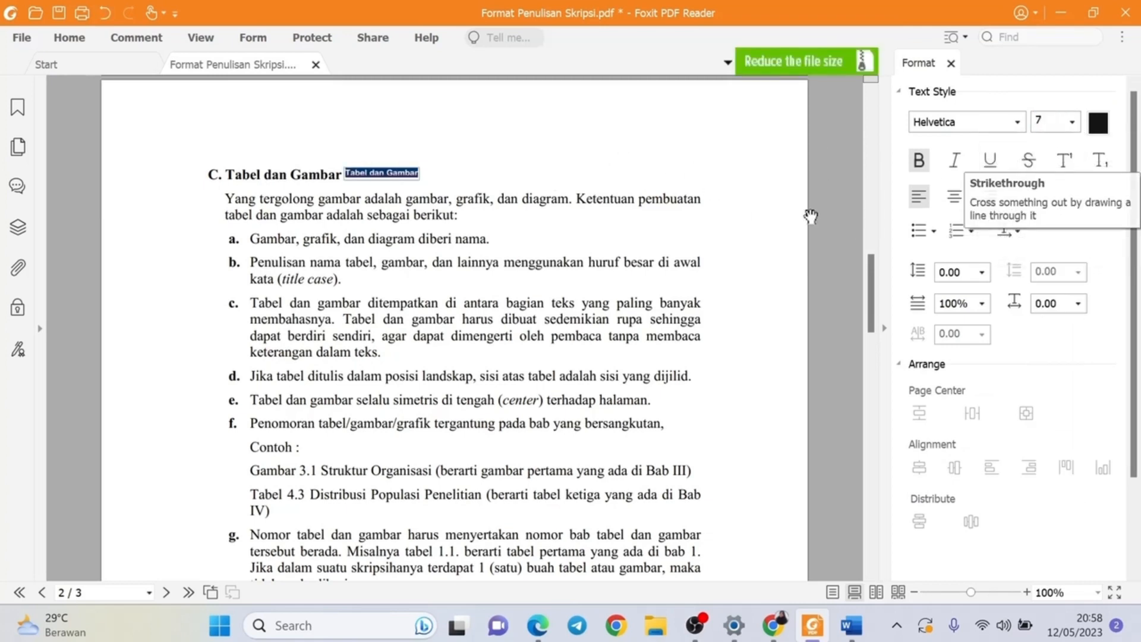
left_click(1047, 121)
left_click(1049, 274)
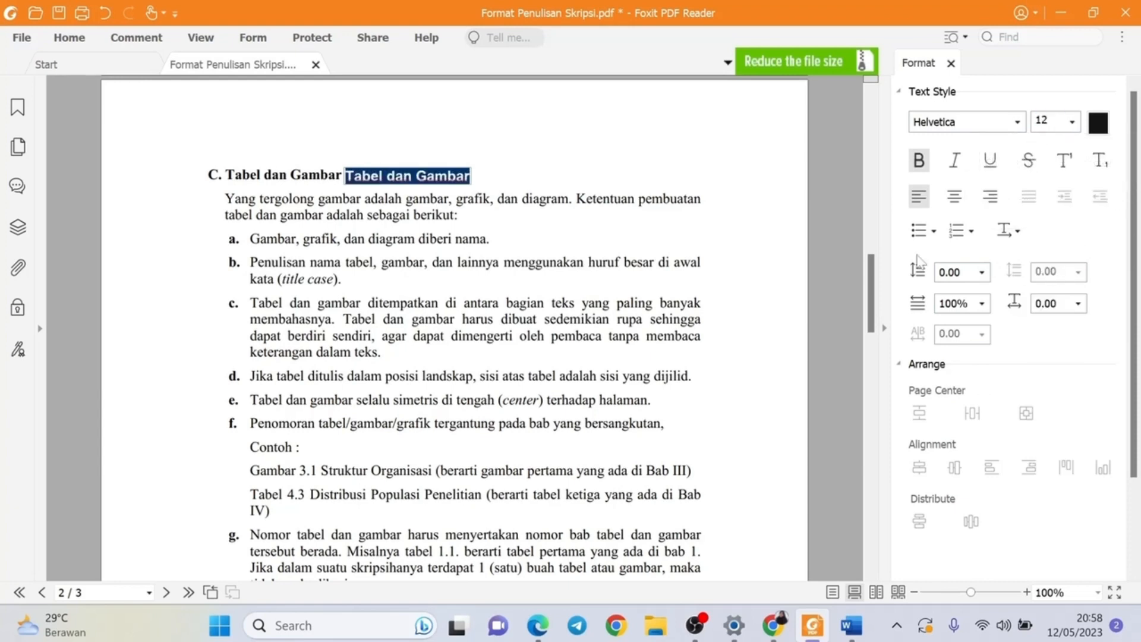
left_click(342, 164)
Highlight the heading "C. Tabel dan Gambar" on page 2 in cyan, leaving out the added typewriter text
left_click(69, 37)
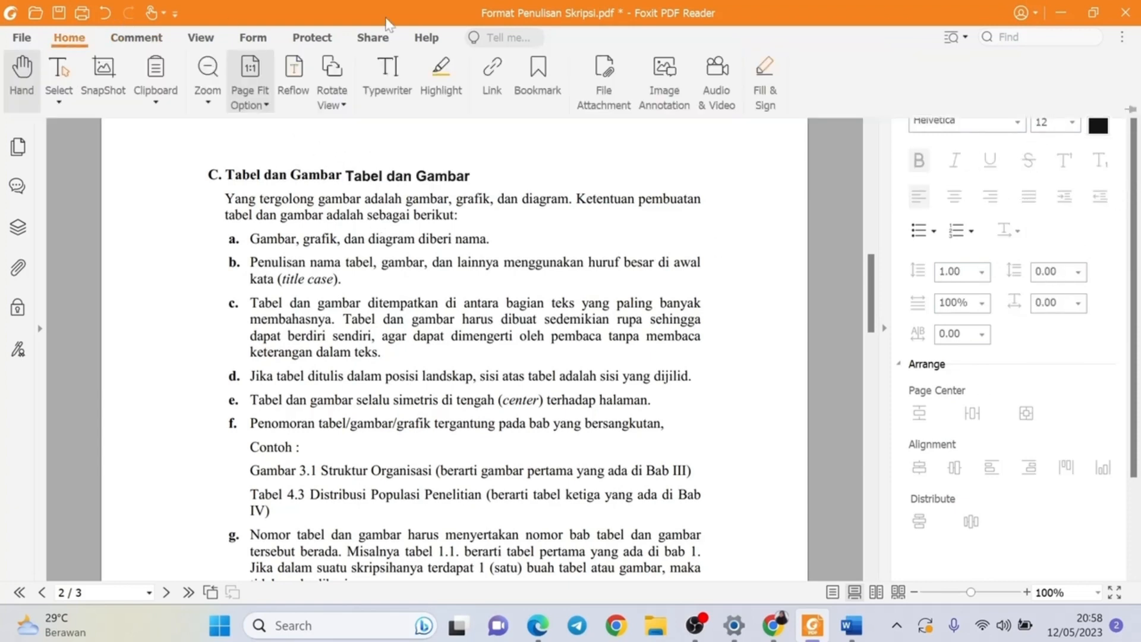
left_click(441, 70)
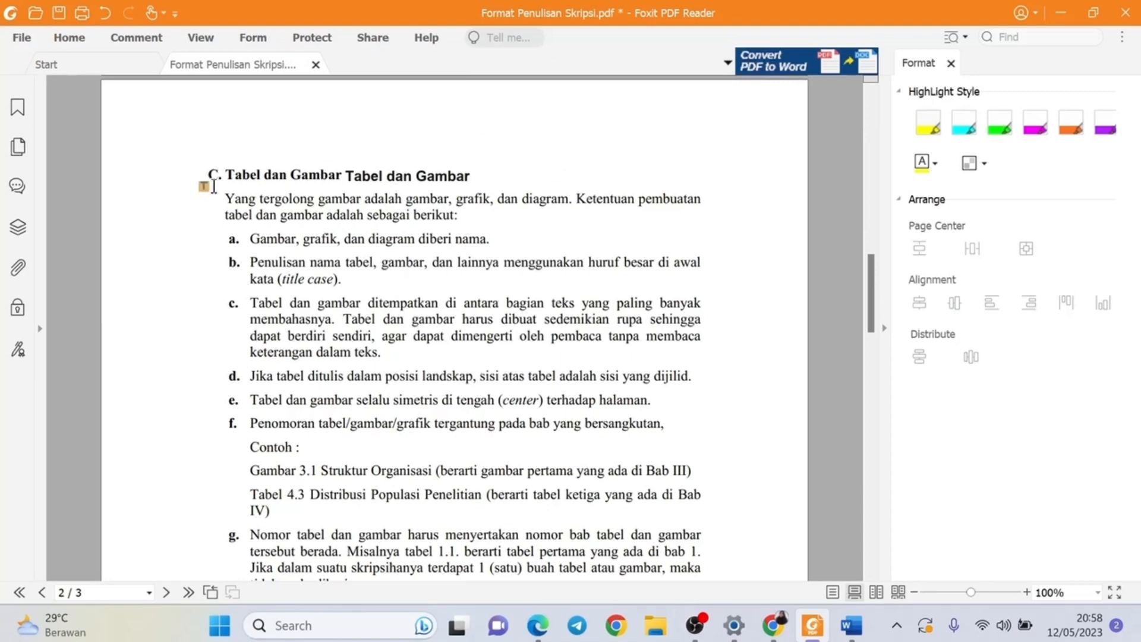
left_click_drag(202, 176, 343, 177)
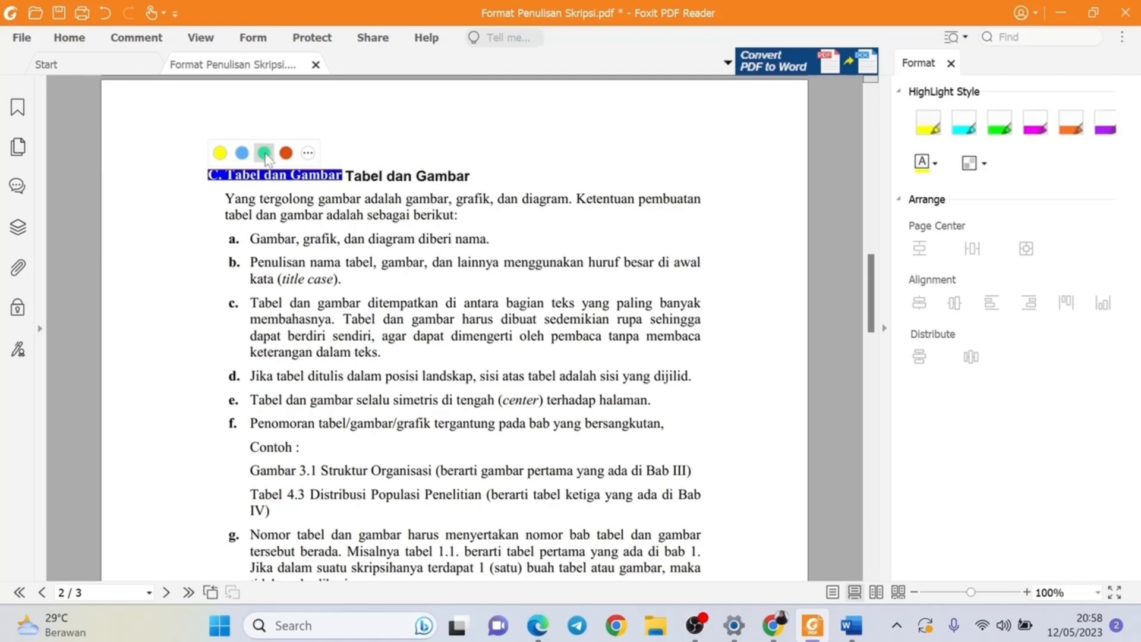
left_click(333, 240)
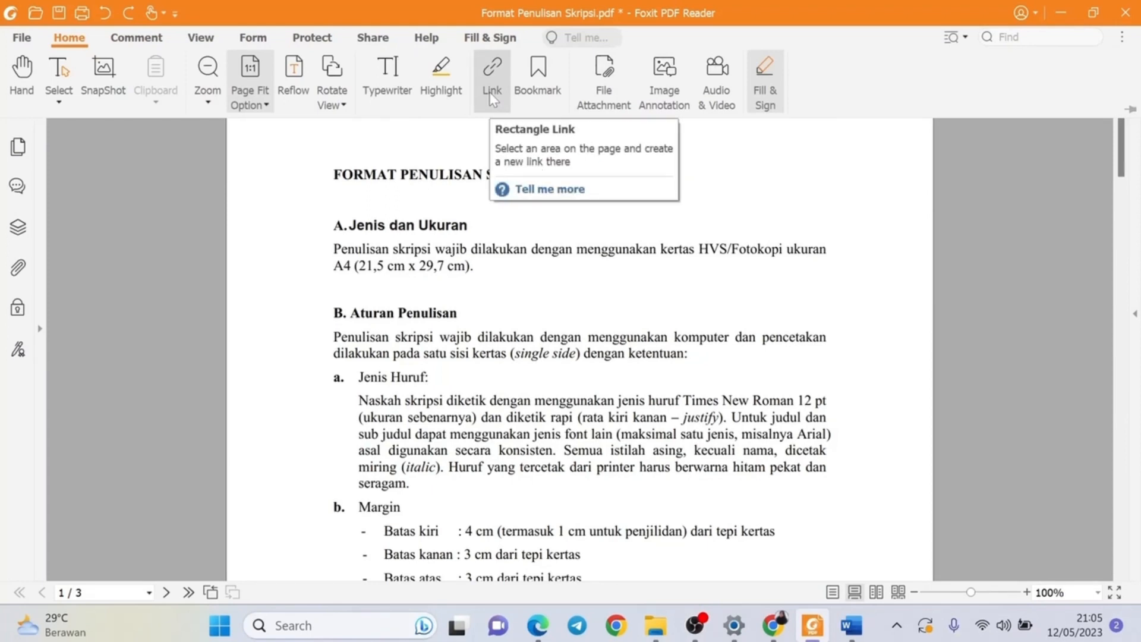
left_click(491, 89)
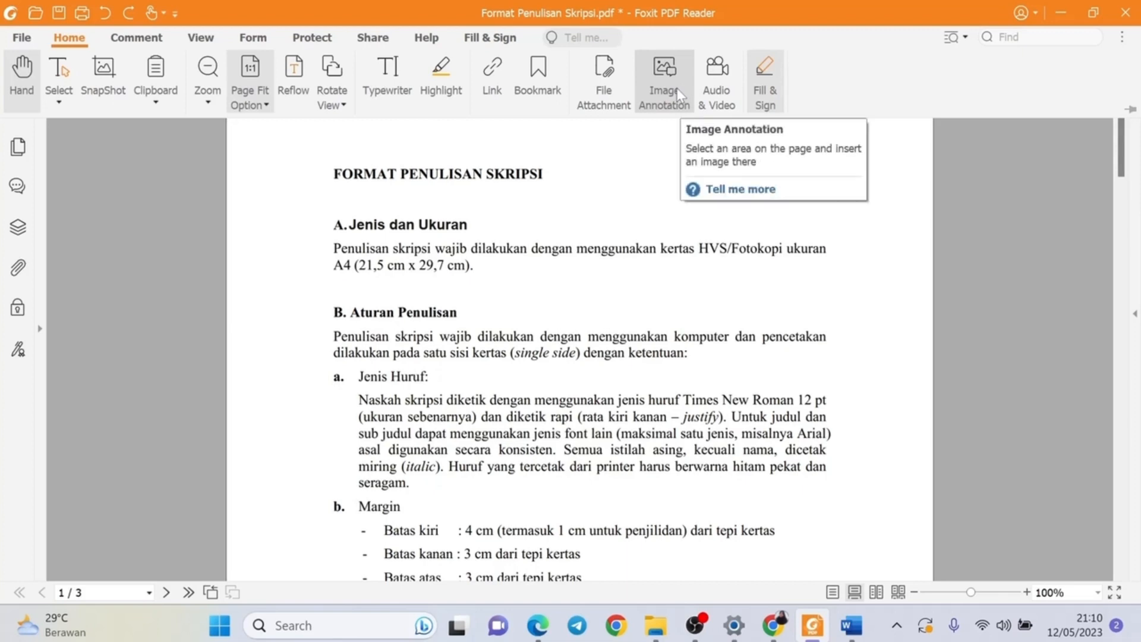
left_click(720, 83)
left_click(89, 38)
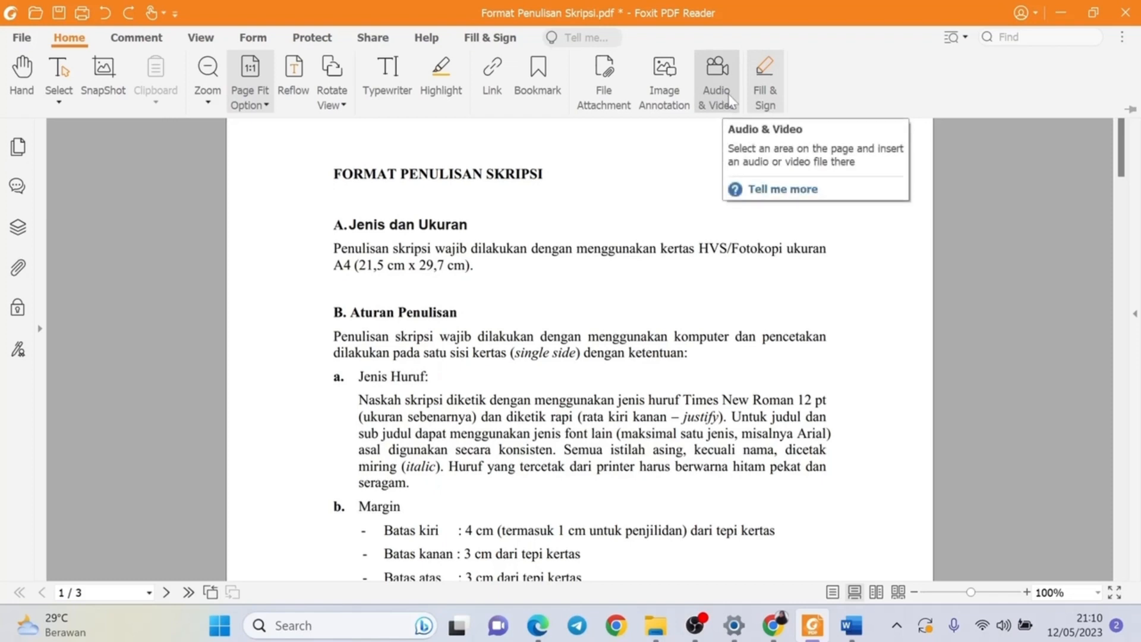
Show the Fill & Sign tools, browse the saved signatures, and start creating a new signature
left_click(765, 84)
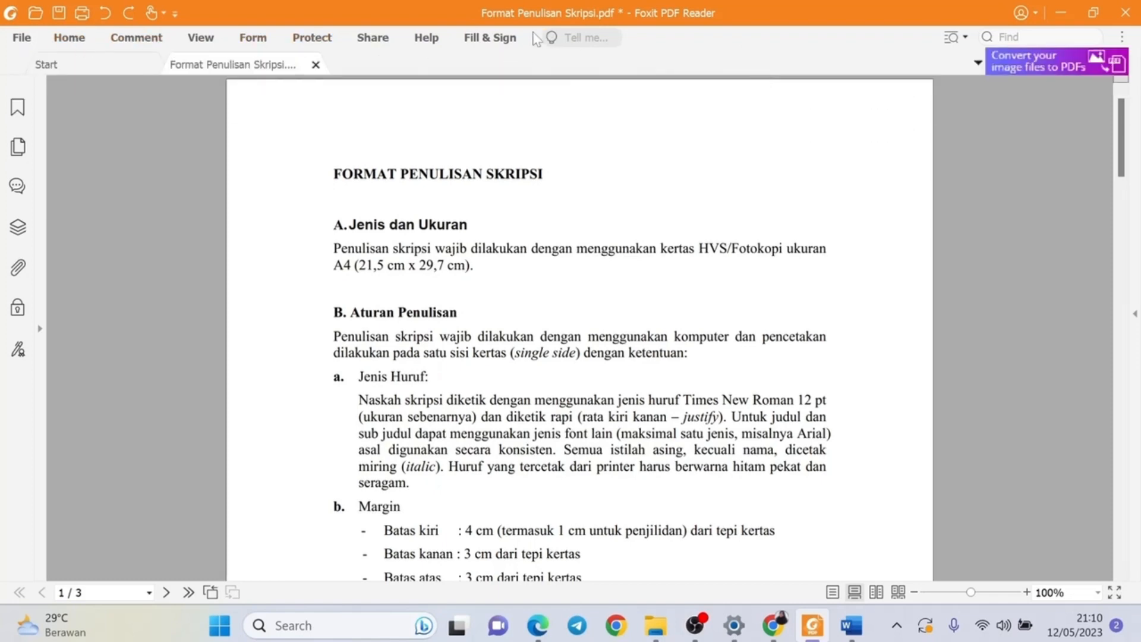
left_click(502, 40)
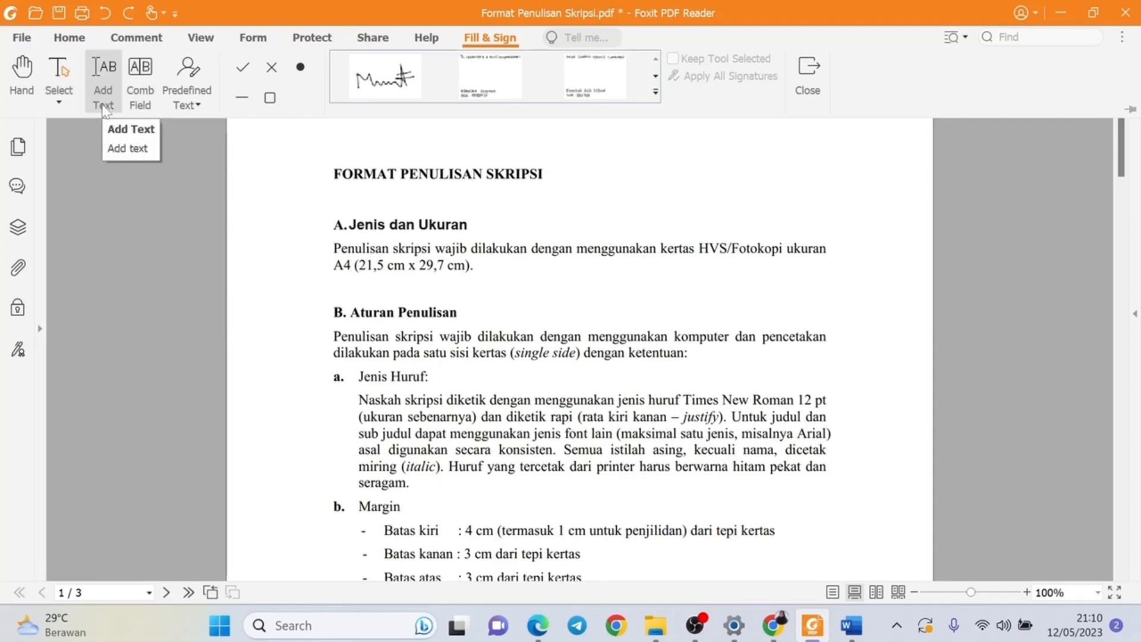
left_click(657, 94)
scroll(430, 478, "down", 1)
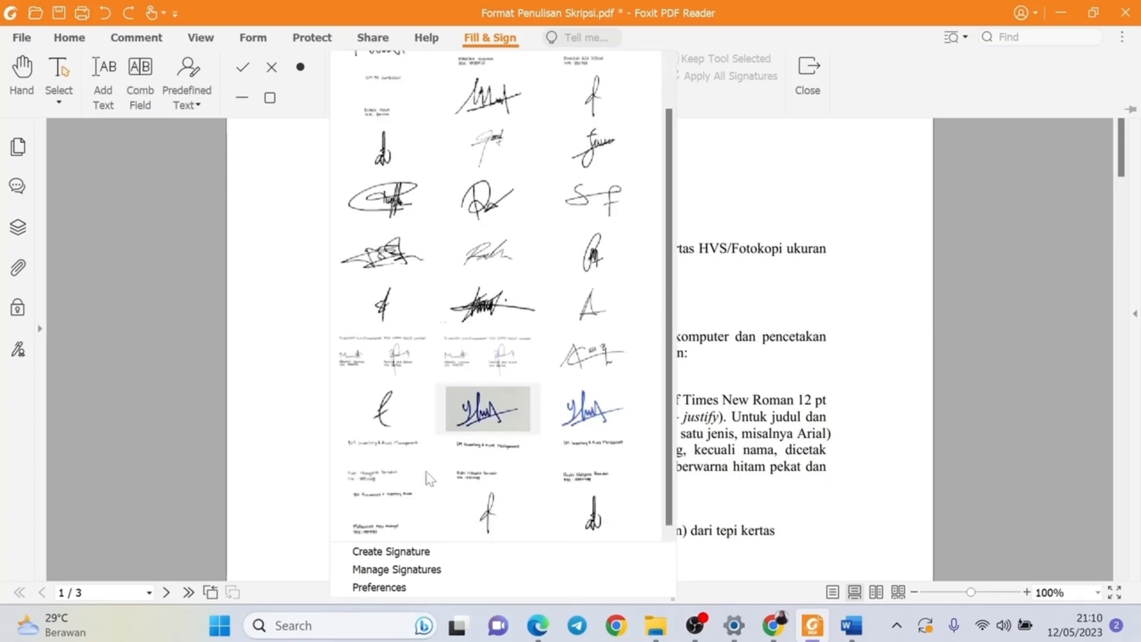
left_click(426, 553)
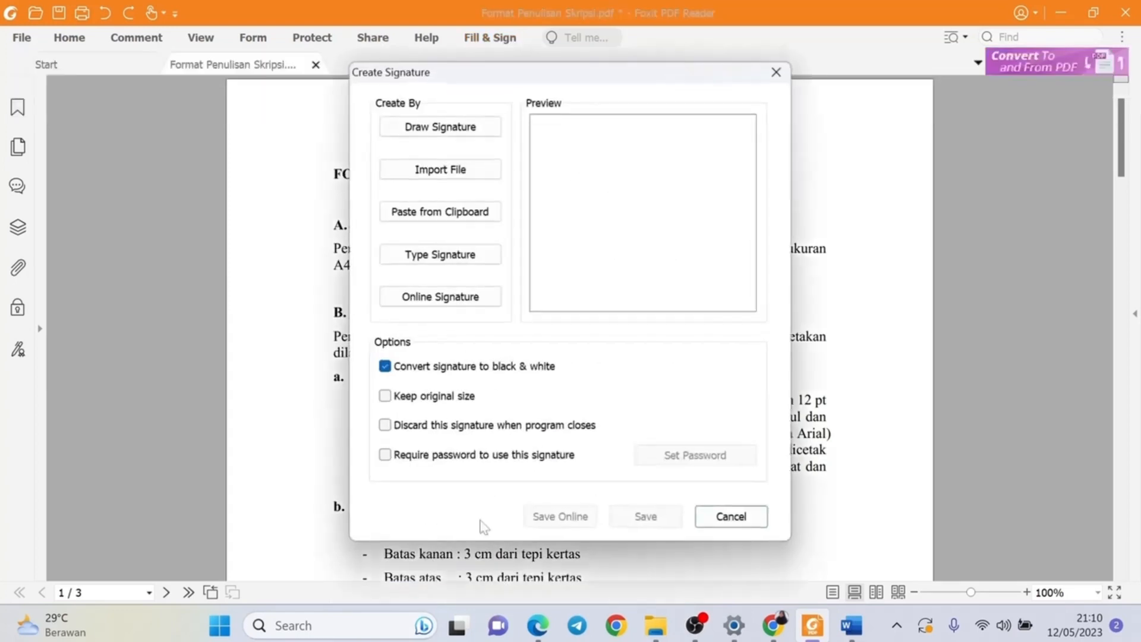
Import the first signature image in the TTD folder as the new signature and save it
left_click(475, 170)
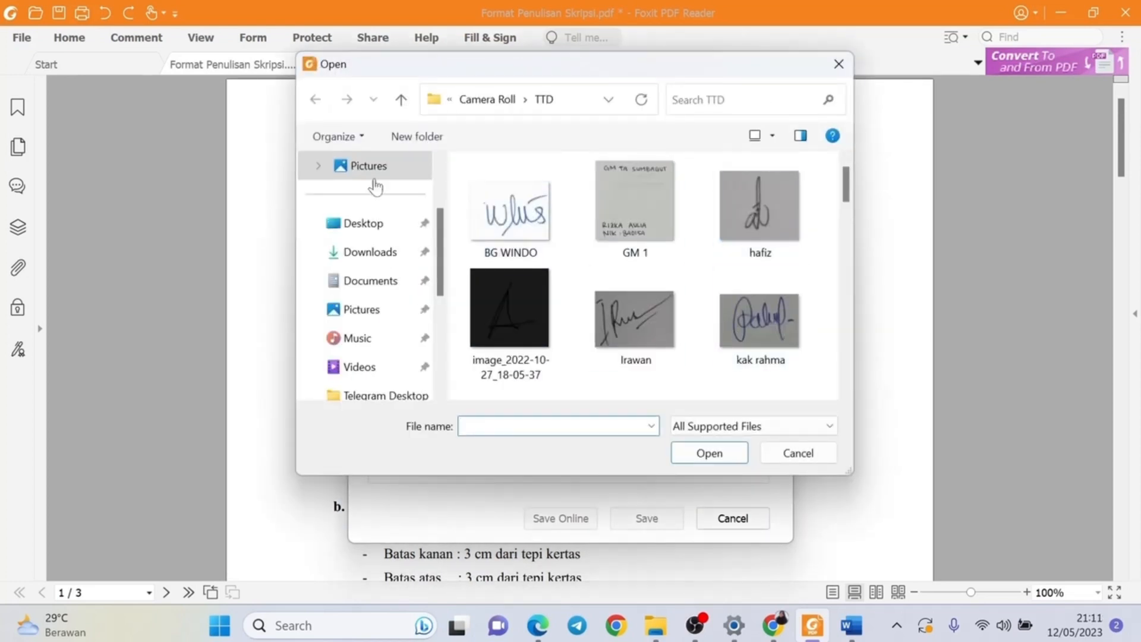
scroll(372, 190, "up", 2)
scroll(392, 350, "down", 5)
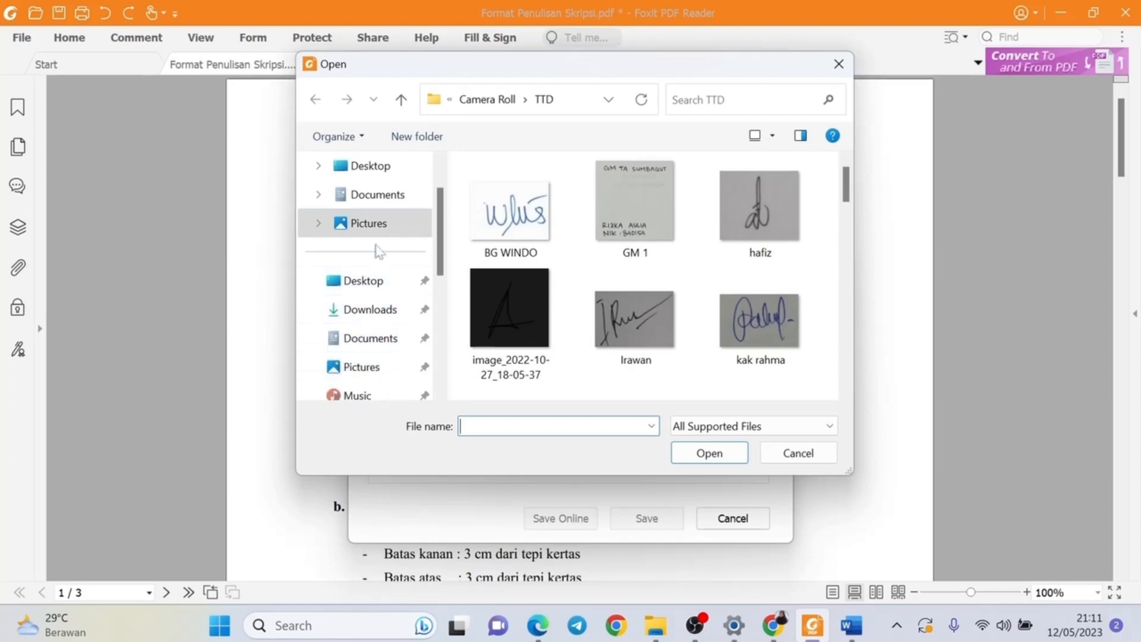
scroll(385, 343, "up", 1)
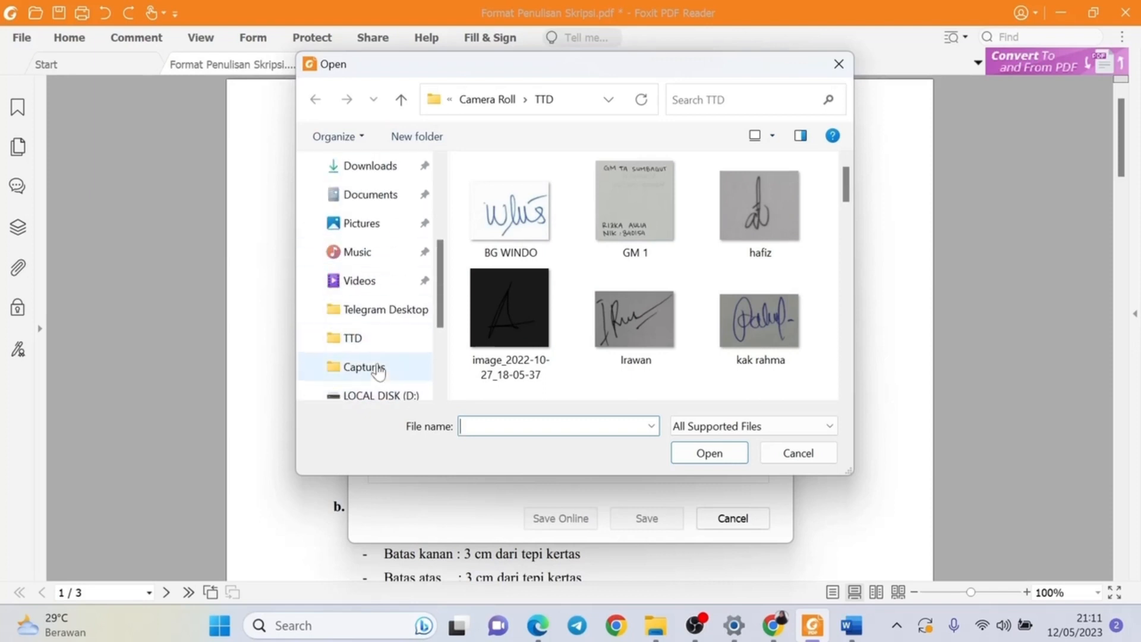
left_click(510, 211)
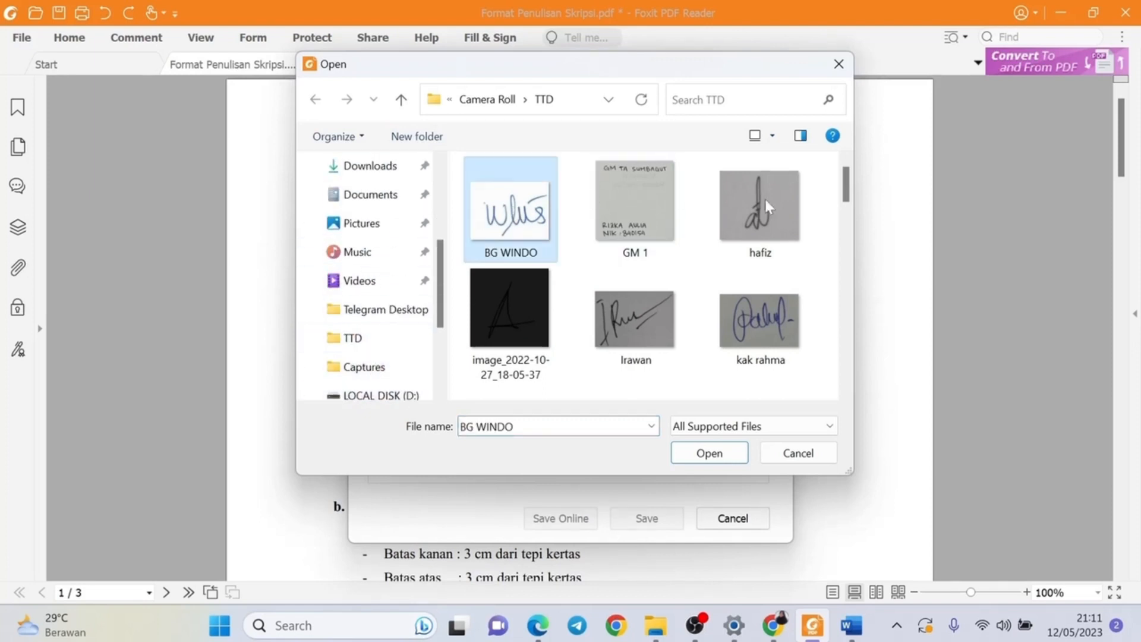
left_click(719, 461)
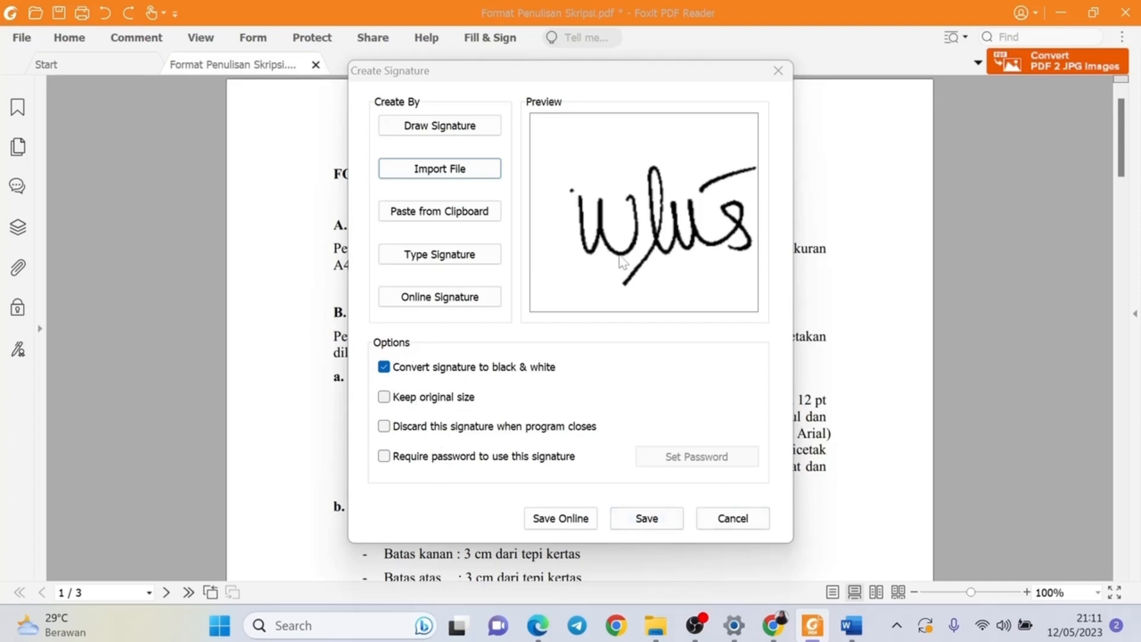
left_click(647, 518)
Place the new signature below the last paragraph of page 1, near the right margin, and adjust its size and position
scroll(692, 366, "down", 7)
scroll(692, 365, "down", 3)
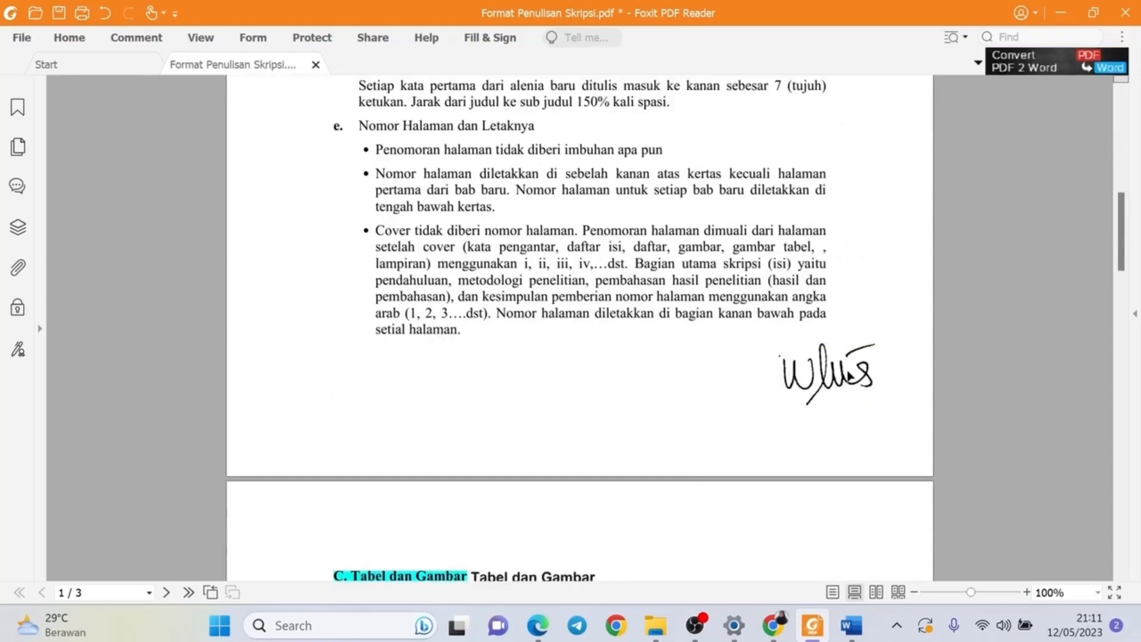
left_click(829, 375)
left_click_drag(856, 400, 857, 399)
left_click_drag(829, 376, 823, 383)
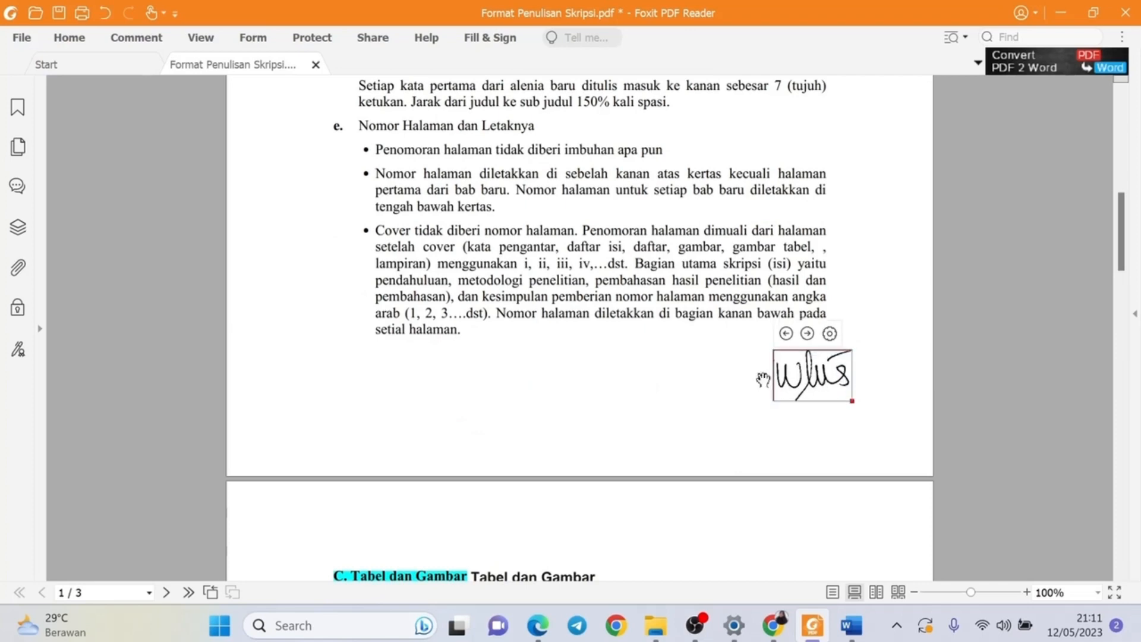
Highlight the heading "A. Jenis dan Ukuran" on page 1 with the Comment Highlight tool
scroll(790, 452, "up", 7)
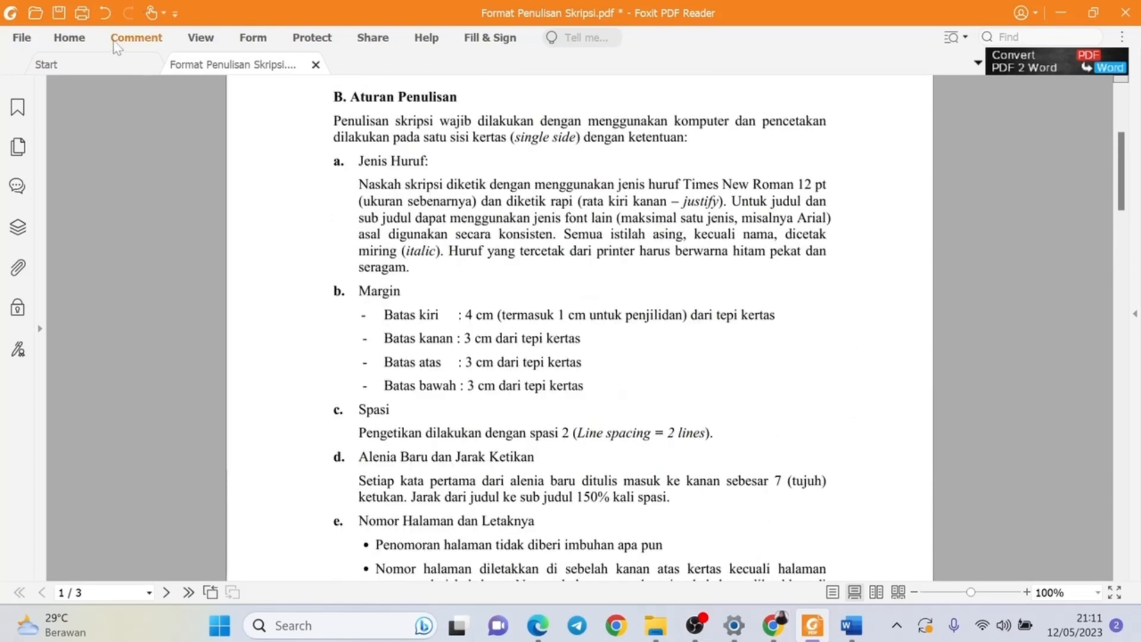
left_click(69, 38)
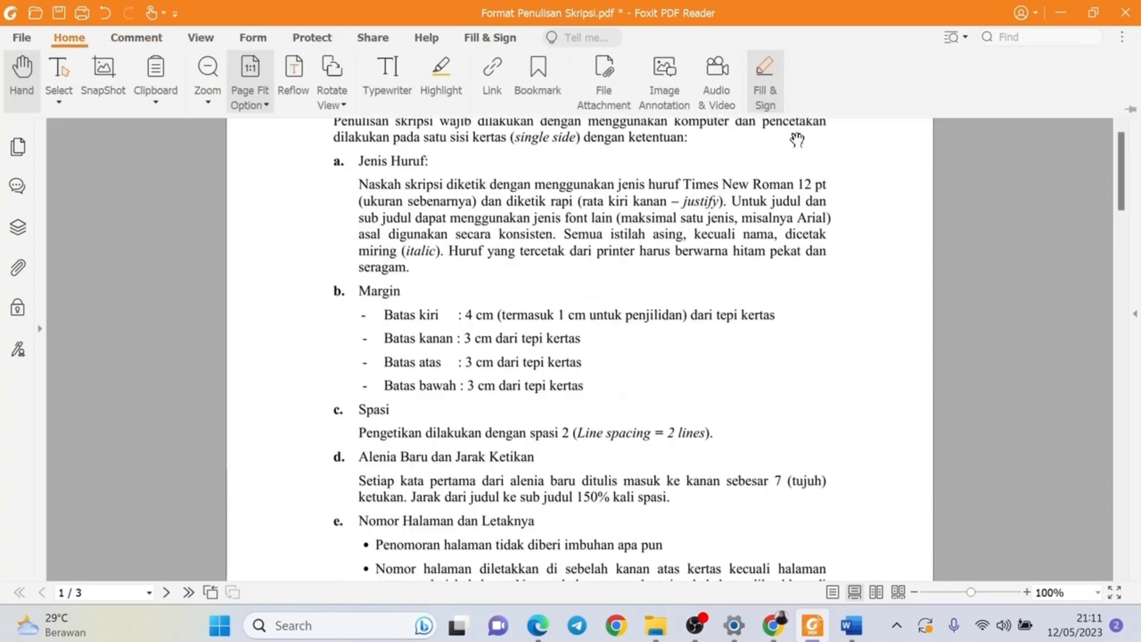
left_click(133, 41)
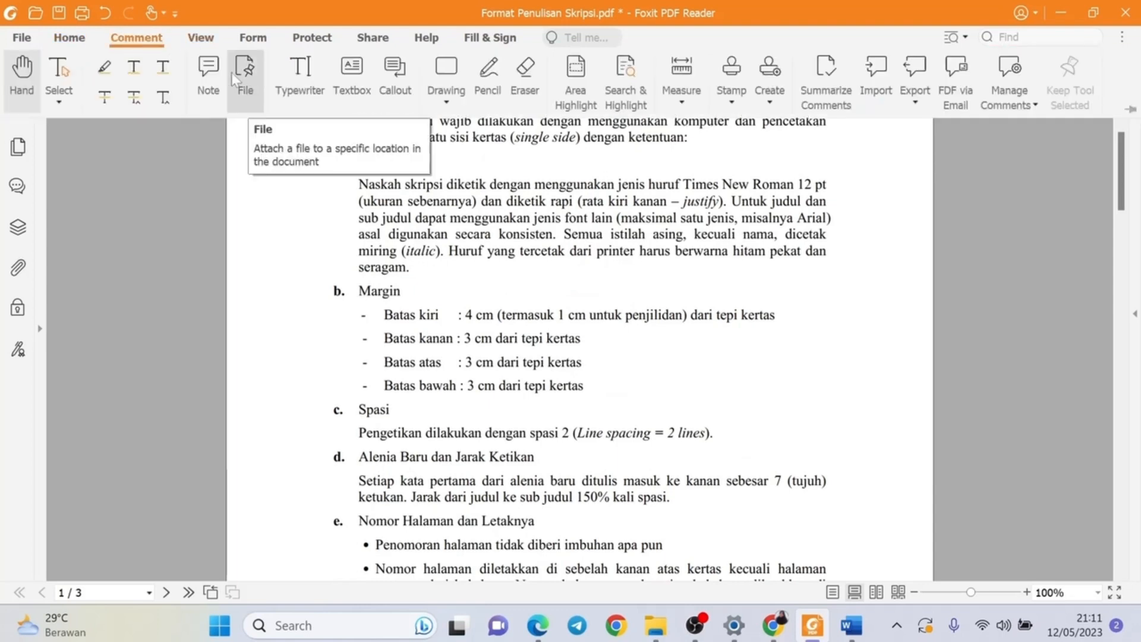
left_click(104, 66)
scroll(364, 230, "up", 4)
left_click_drag(321, 224, 476, 226)
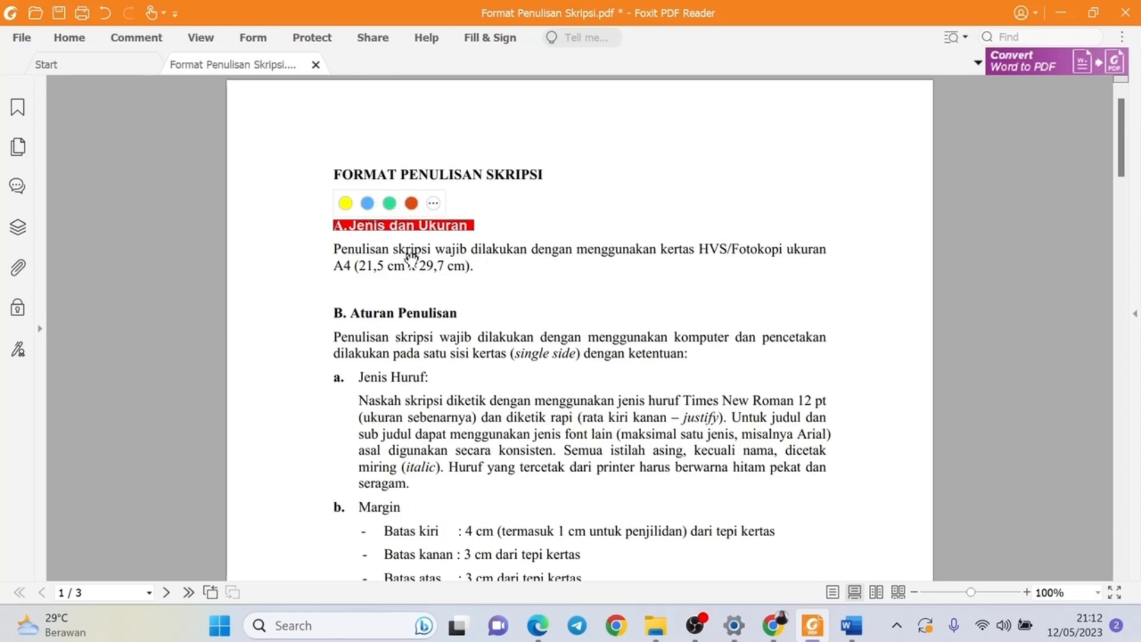
Try yellow, green and red for the section A heading's highlight, and restore it to blue
left_click(345, 203)
left_click(390, 202)
left_click(412, 205)
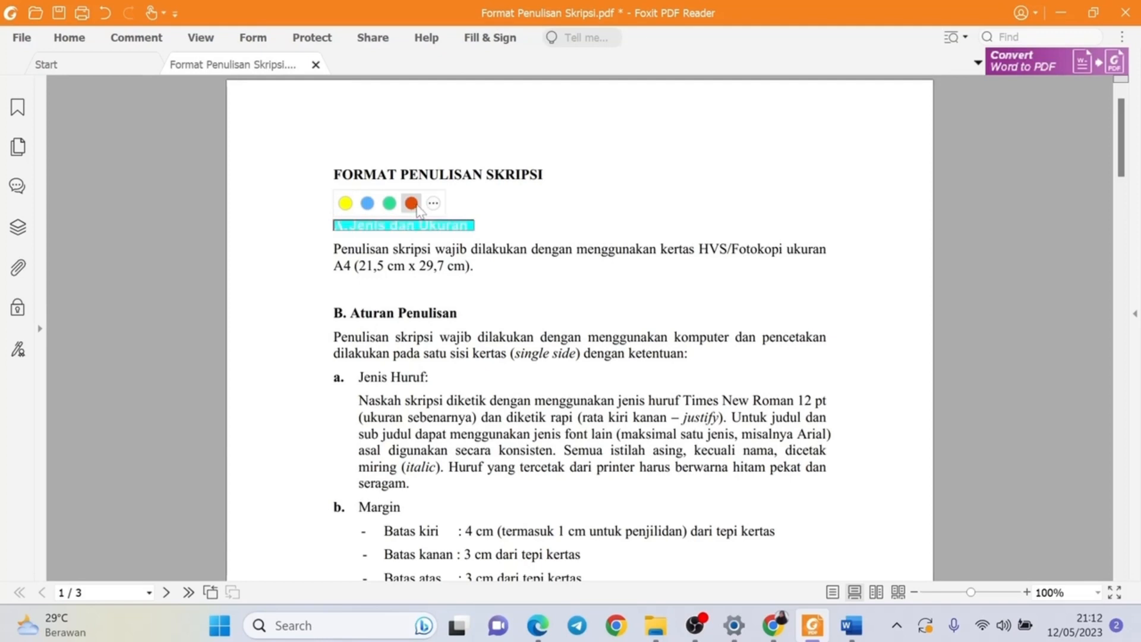
left_click(368, 204)
left_click(420, 248)
Mark the first line of the paragraph under heading A with a squiggly underline
left_click(144, 42)
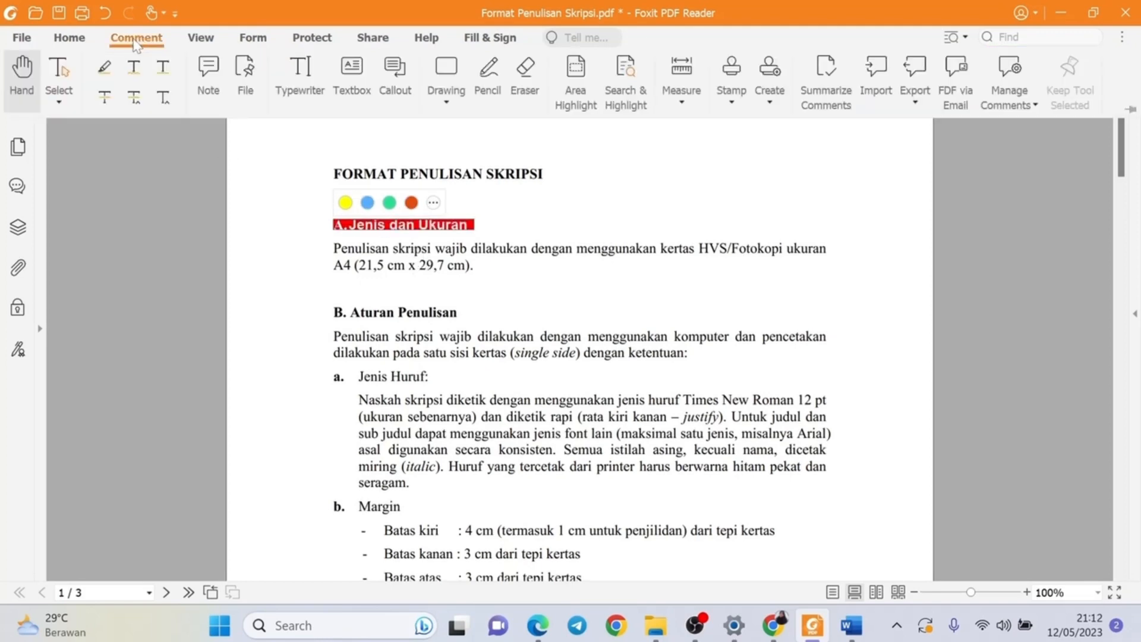
left_click(136, 71)
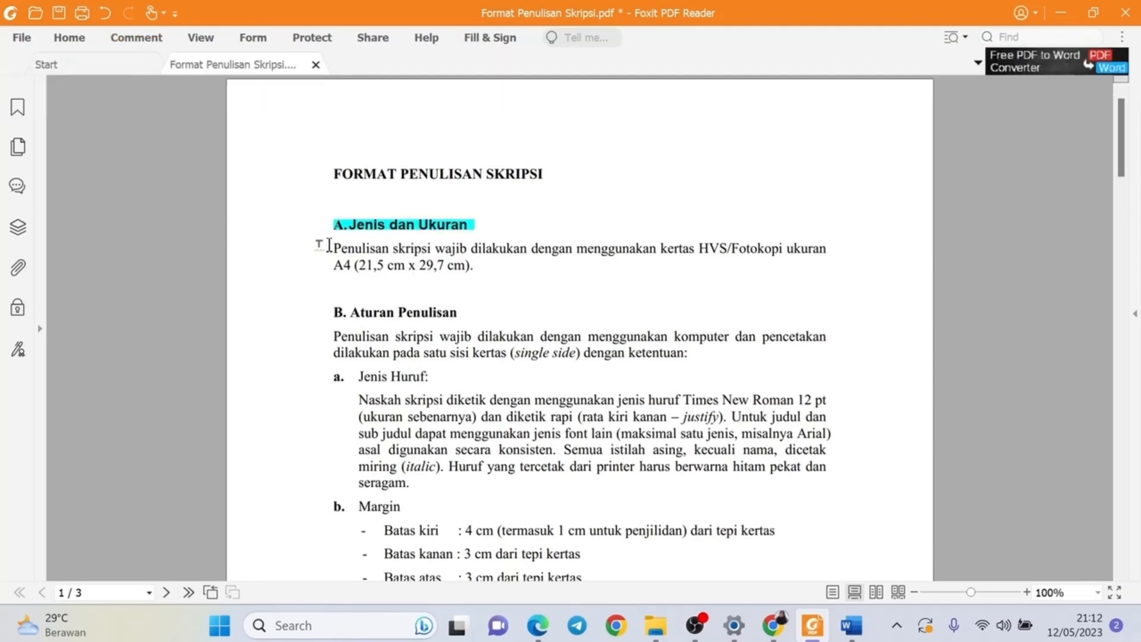
left_click_drag(333, 249, 828, 256)
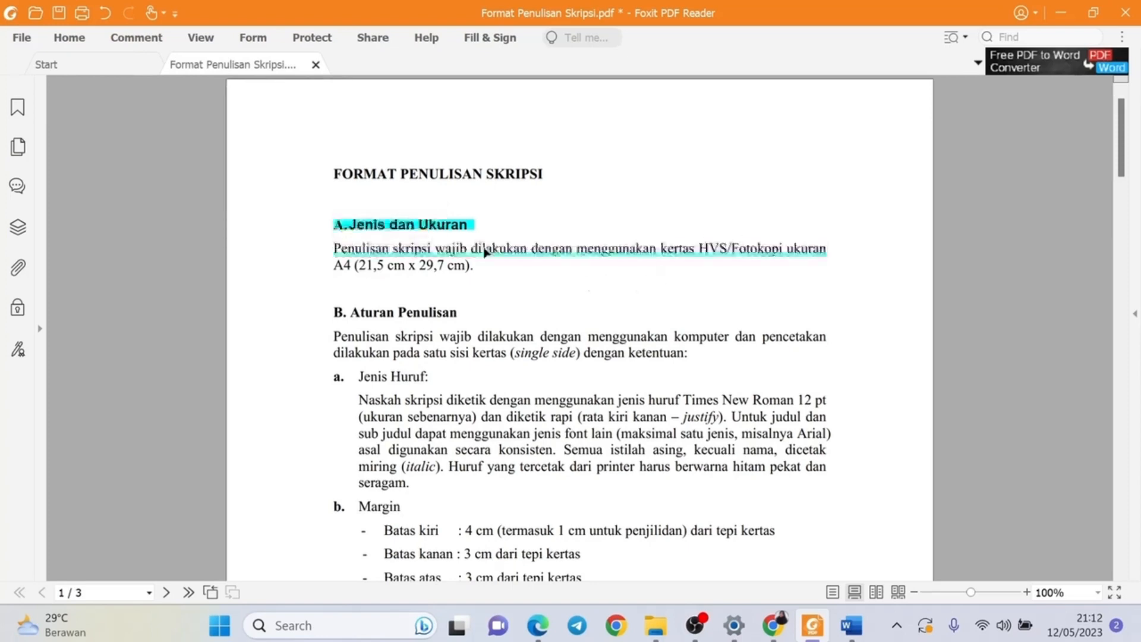
Strike out the title "FORMAT PENULISAN SKRIPSI" on page 1 with the Strikeout tool
left_click(70, 42)
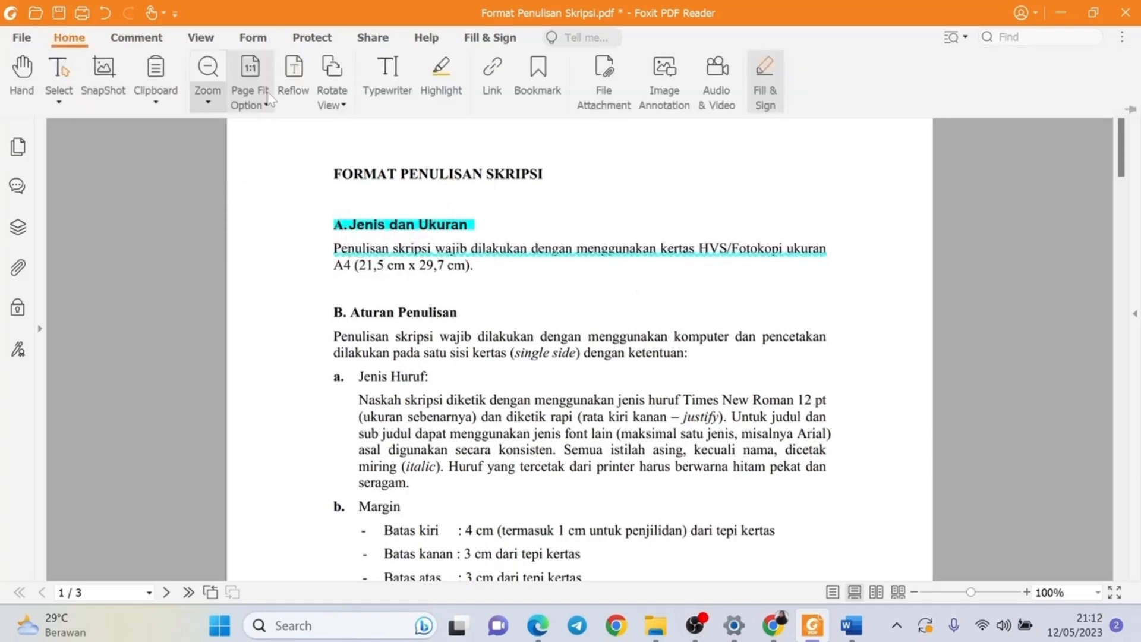
left_click(141, 45)
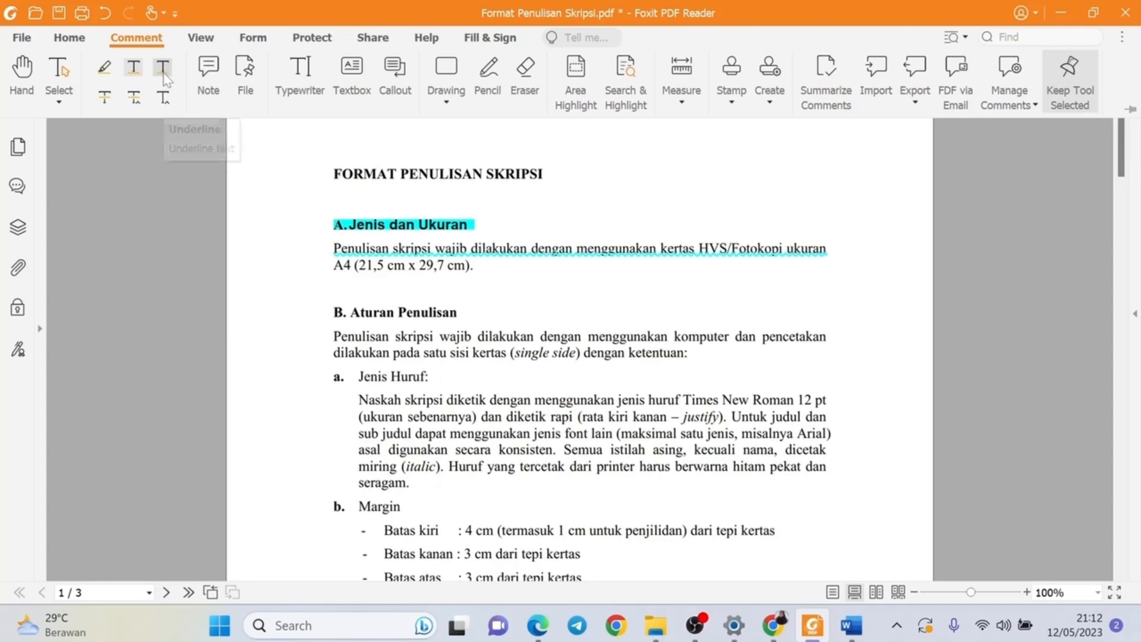
left_click(105, 97)
left_click_drag(330, 173, 548, 176)
left_click(624, 221)
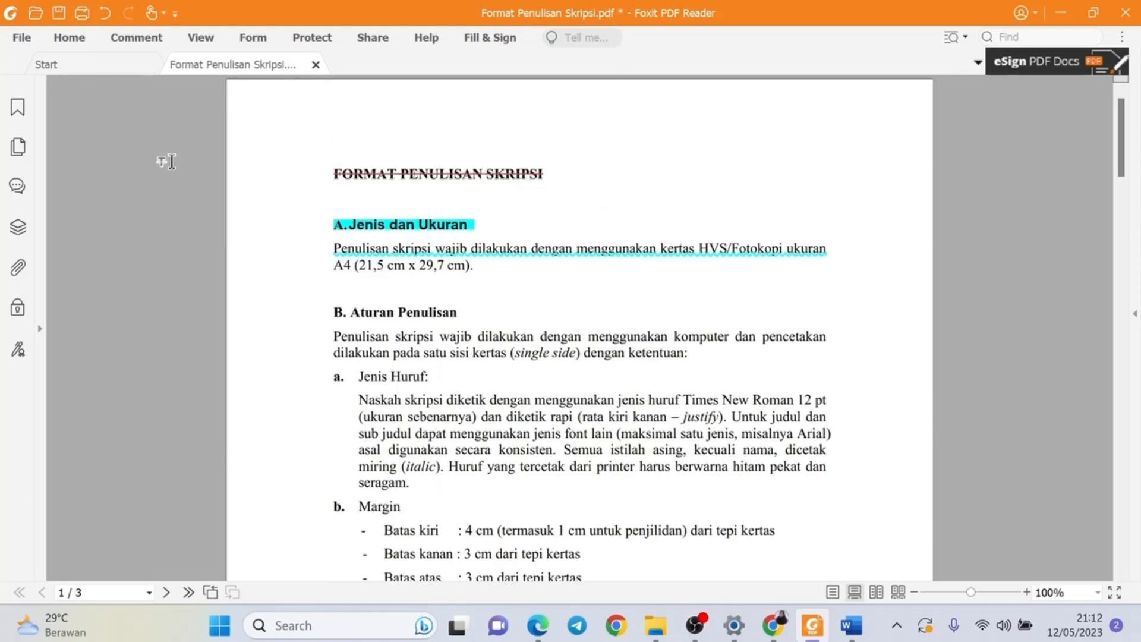
Add an empty note comment directly after the title "FORMAT PENULISAN SKRIPSI"
left_click(71, 40)
left_click(136, 38)
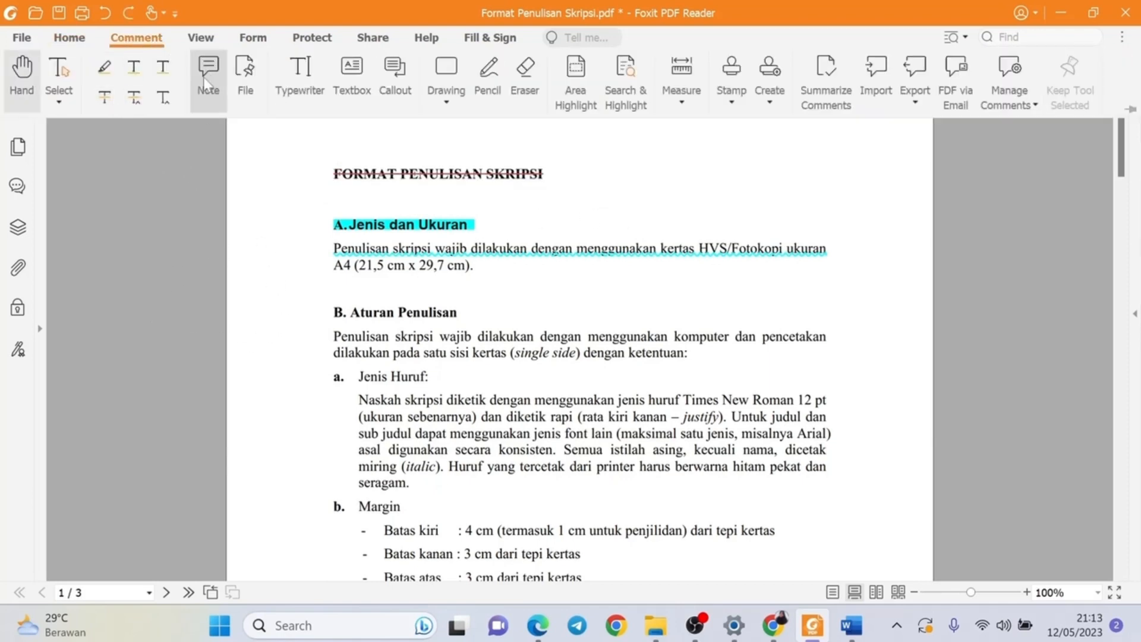
left_click(205, 74)
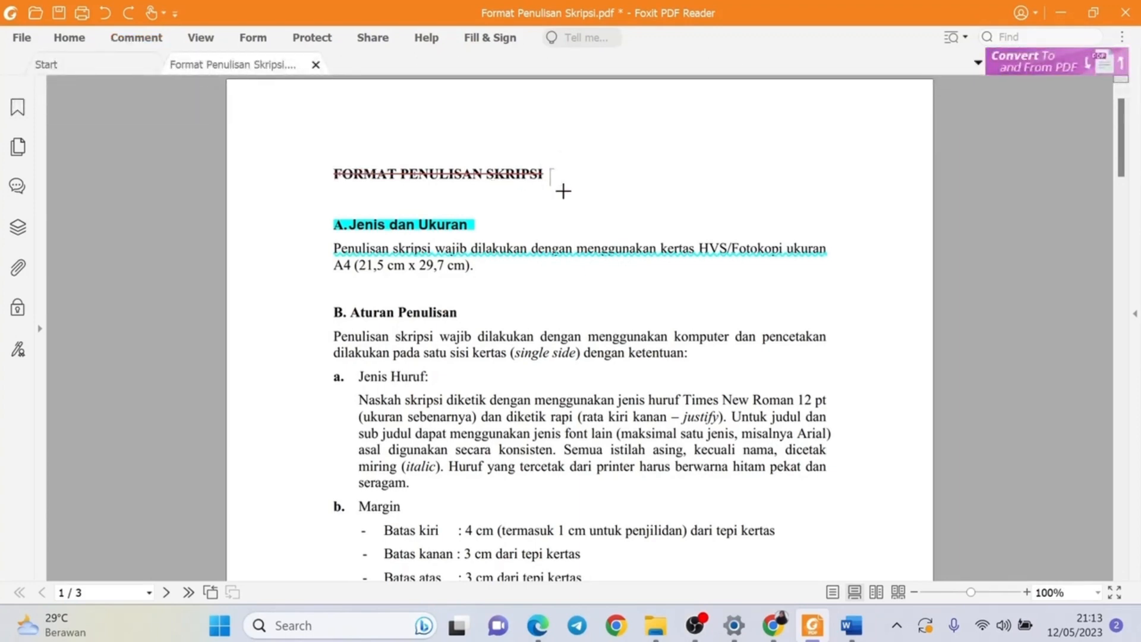
left_click_drag(563, 191, 772, 234)
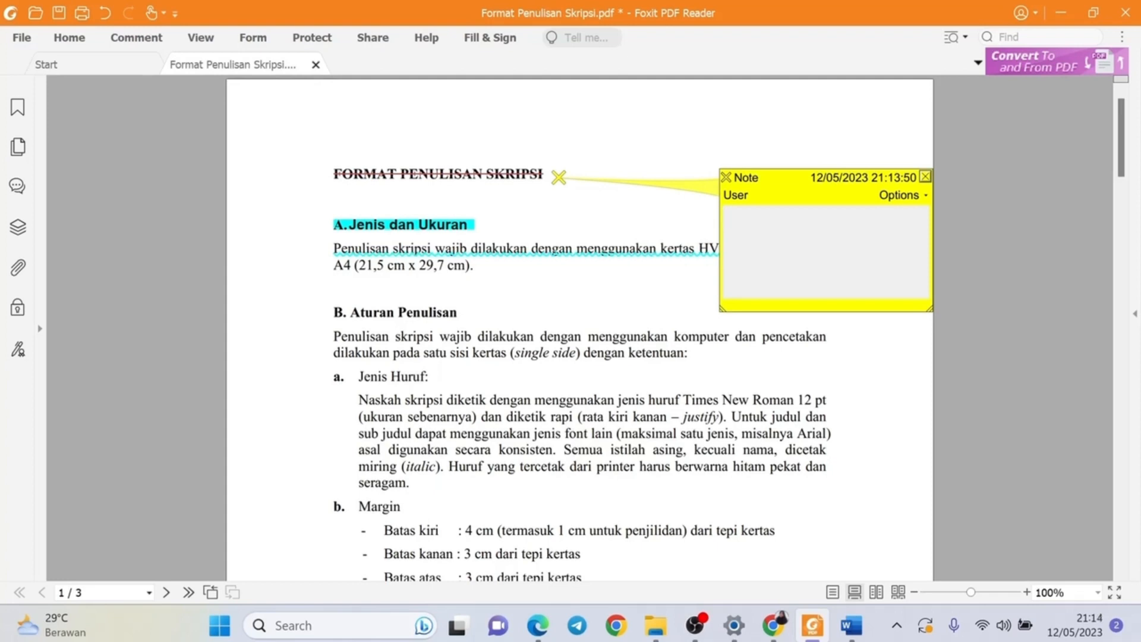
left_click(136, 38)
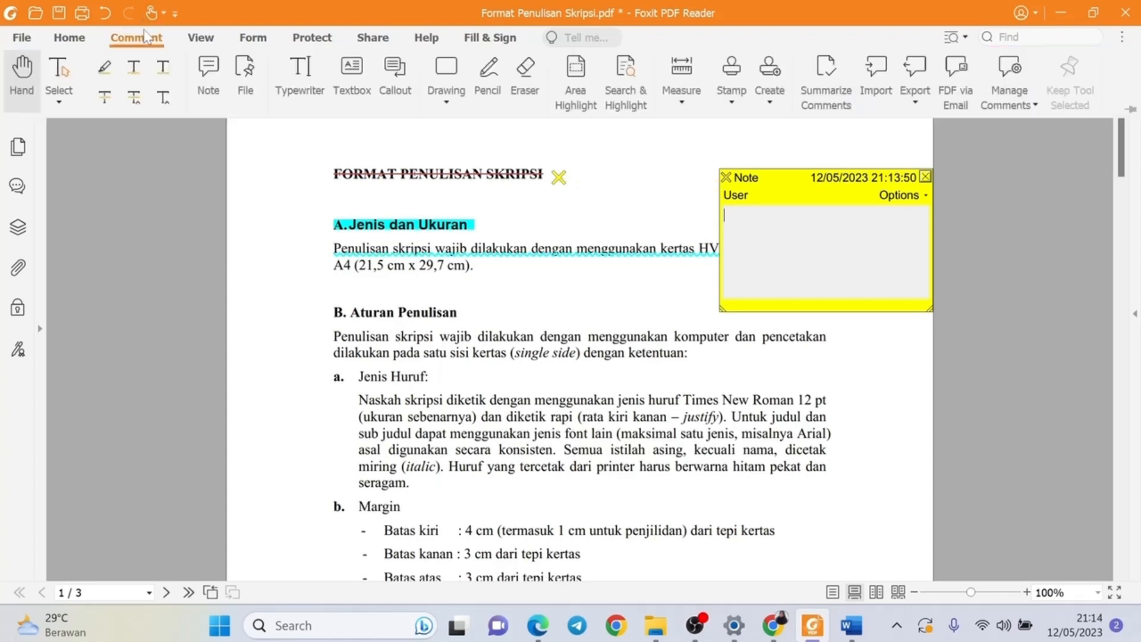
left_click(244, 80)
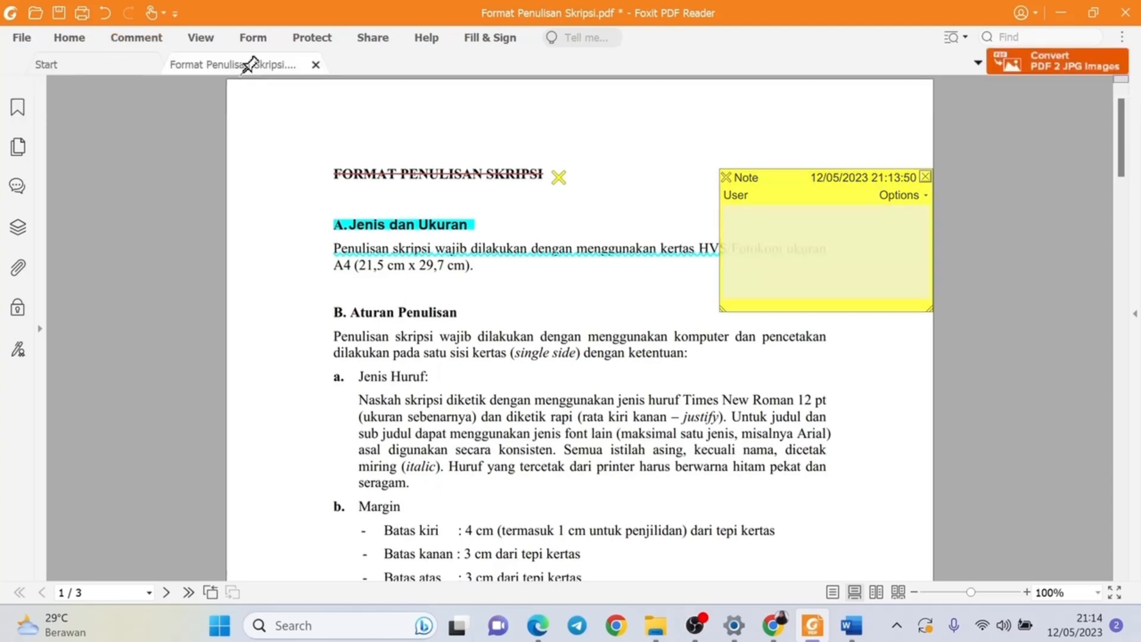
left_click(550, 163)
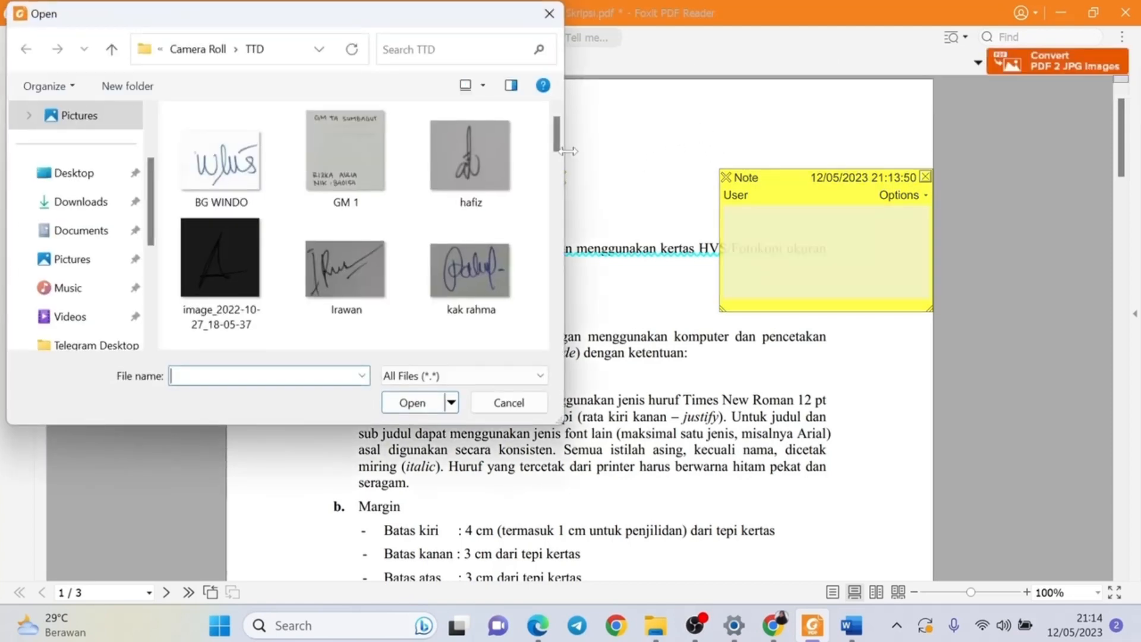
scroll(470, 274, "down", 5)
left_click(509, 403)
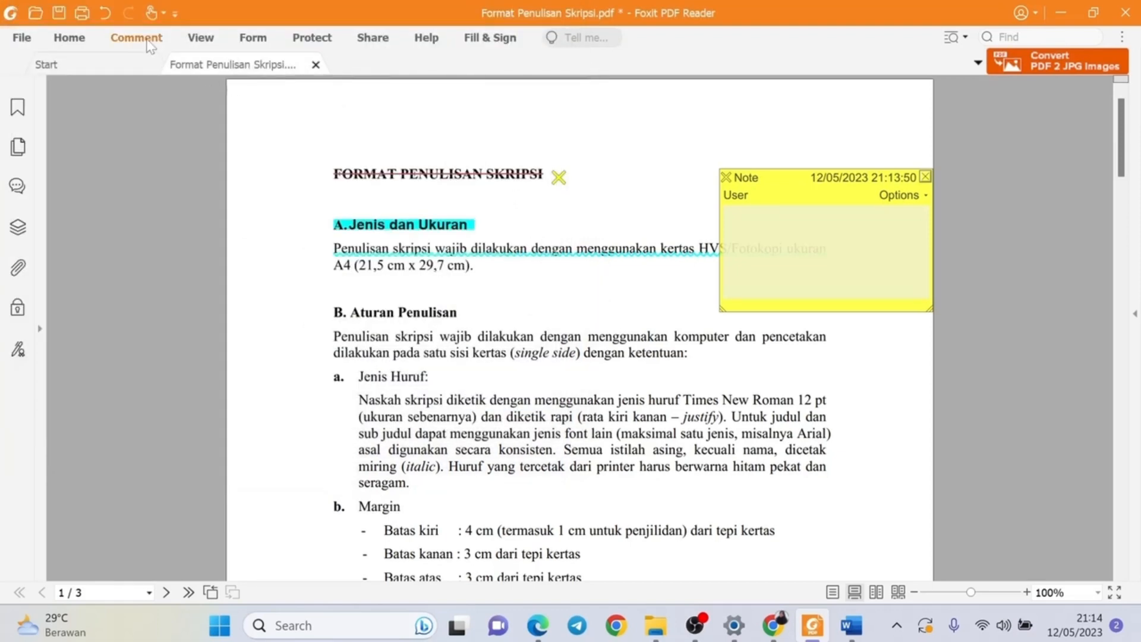
Try the Typewriter and Callout tools around the section A heading "Jenis dan Ukuran" on page 1
left_click(148, 42)
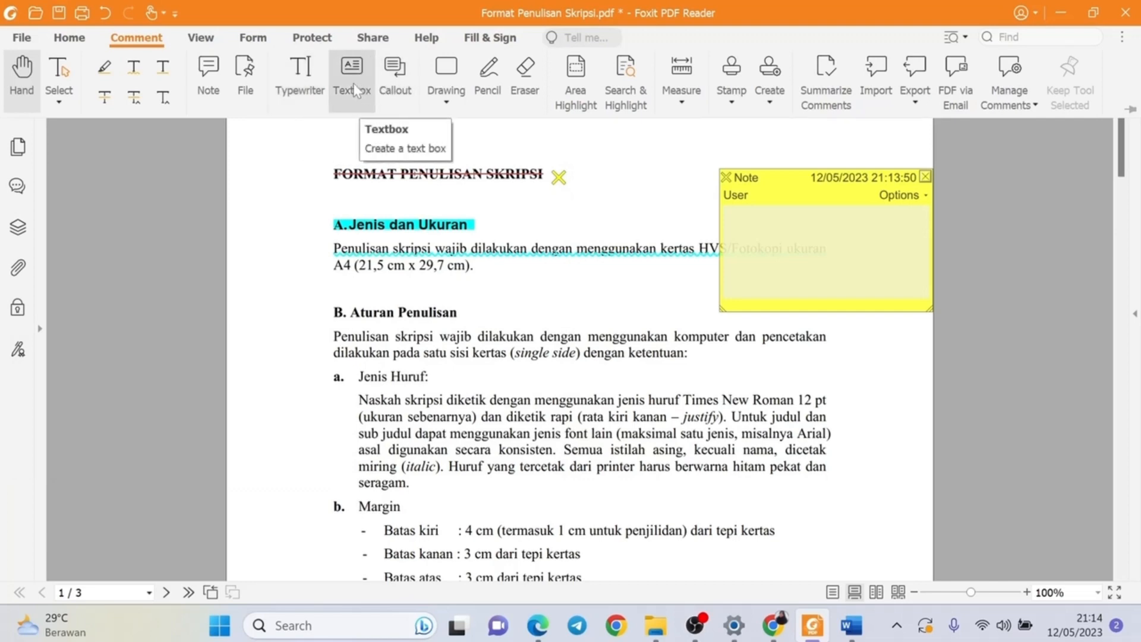
left_click(303, 86)
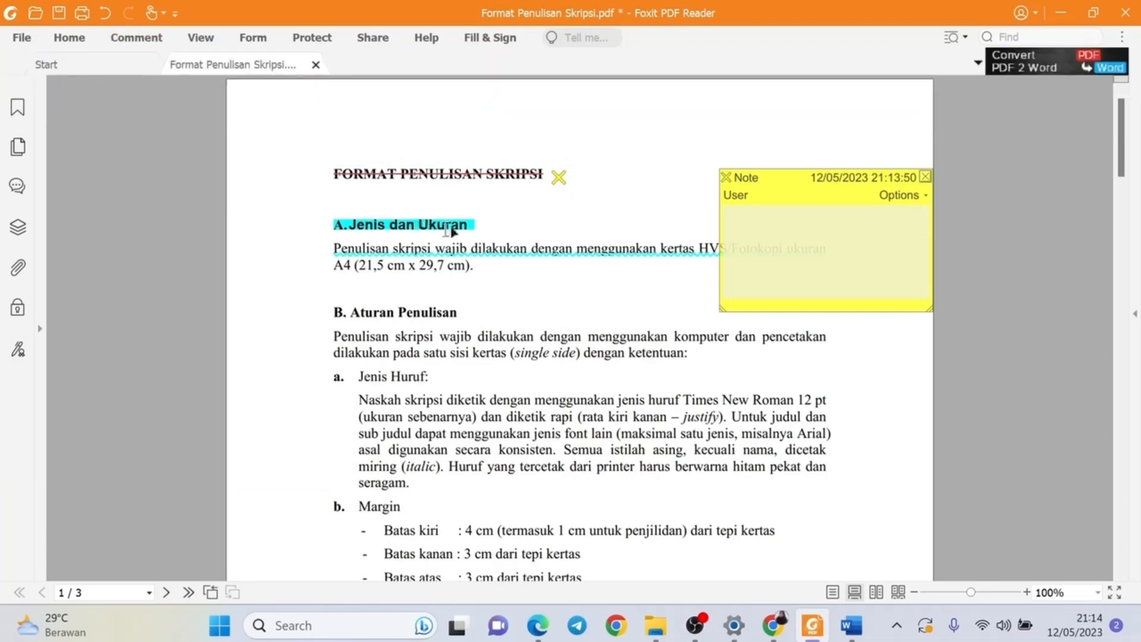
left_click(494, 228)
left_click(150, 36)
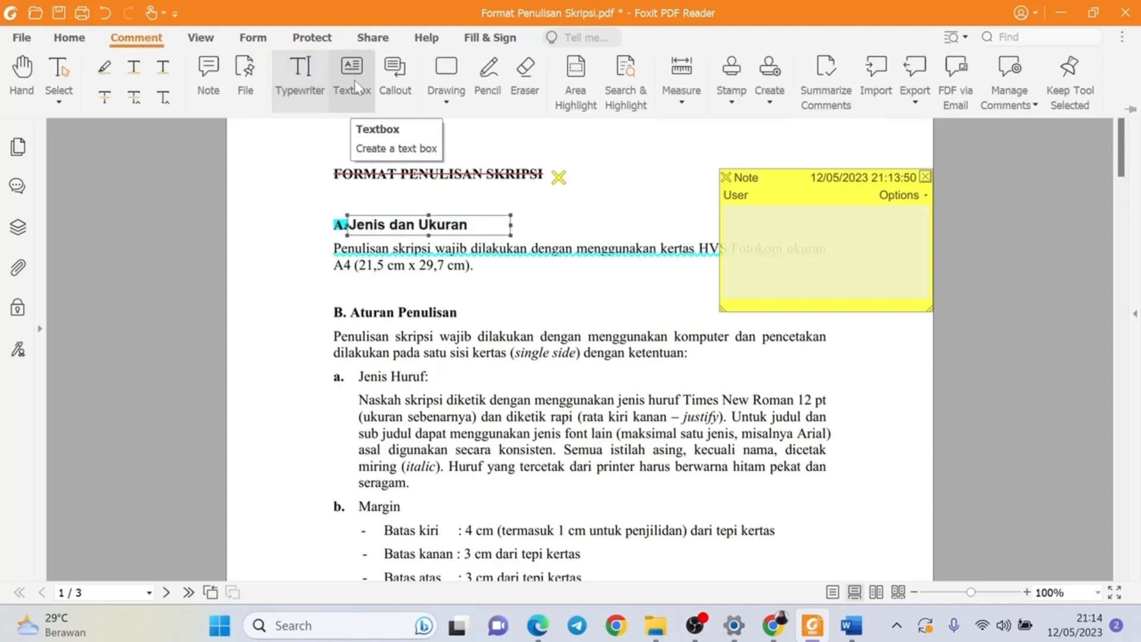
left_click(409, 86)
left_click(137, 36)
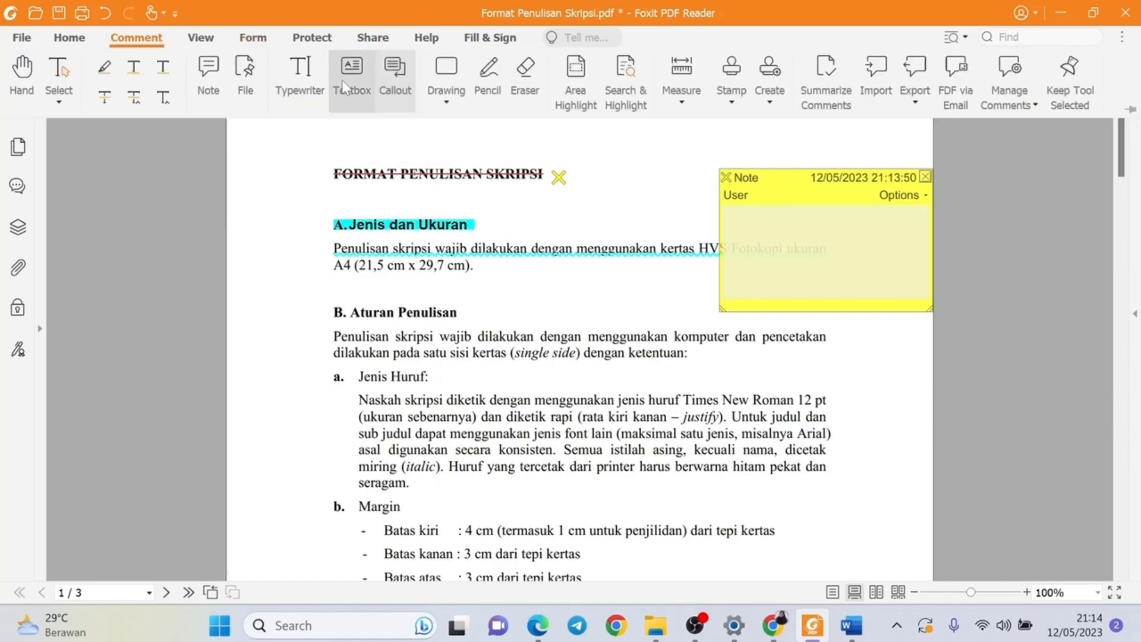
left_click(493, 217)
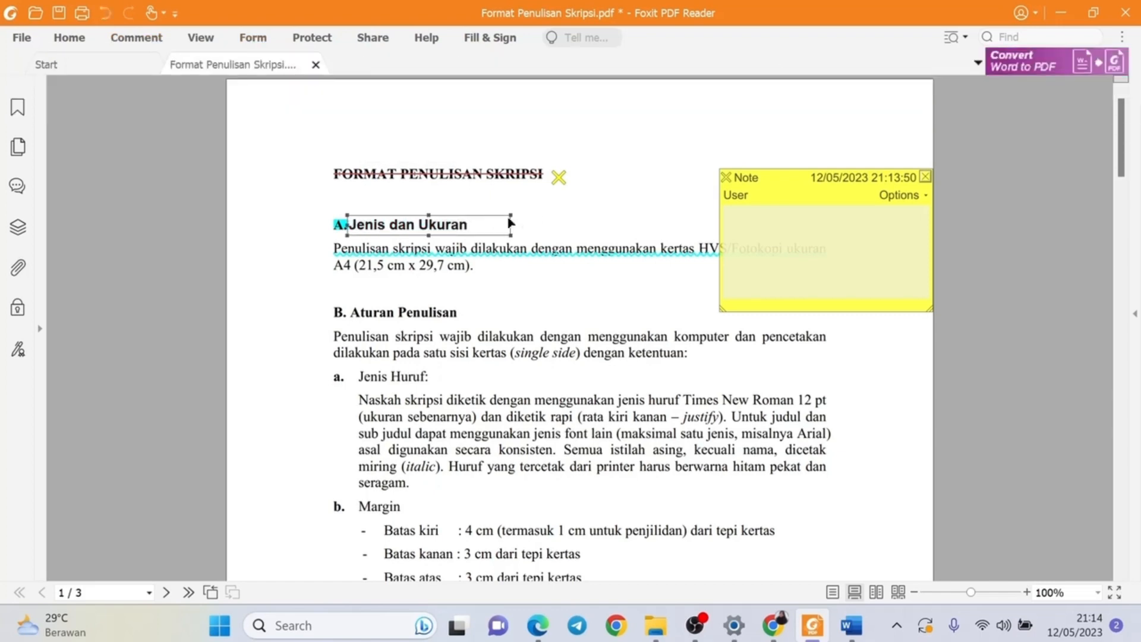
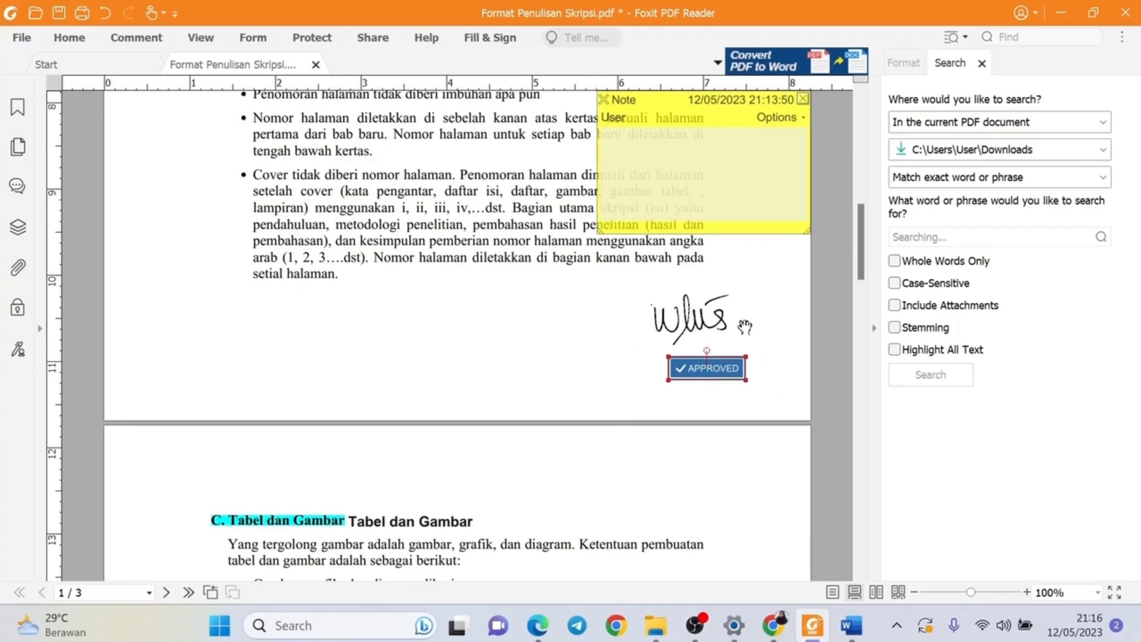
Move the APPROVED stamp slightly so that it sits centred beneath the handwritten signature at the end of page 1
left_click(743, 330)
scroll(365, 389, "up", 10)
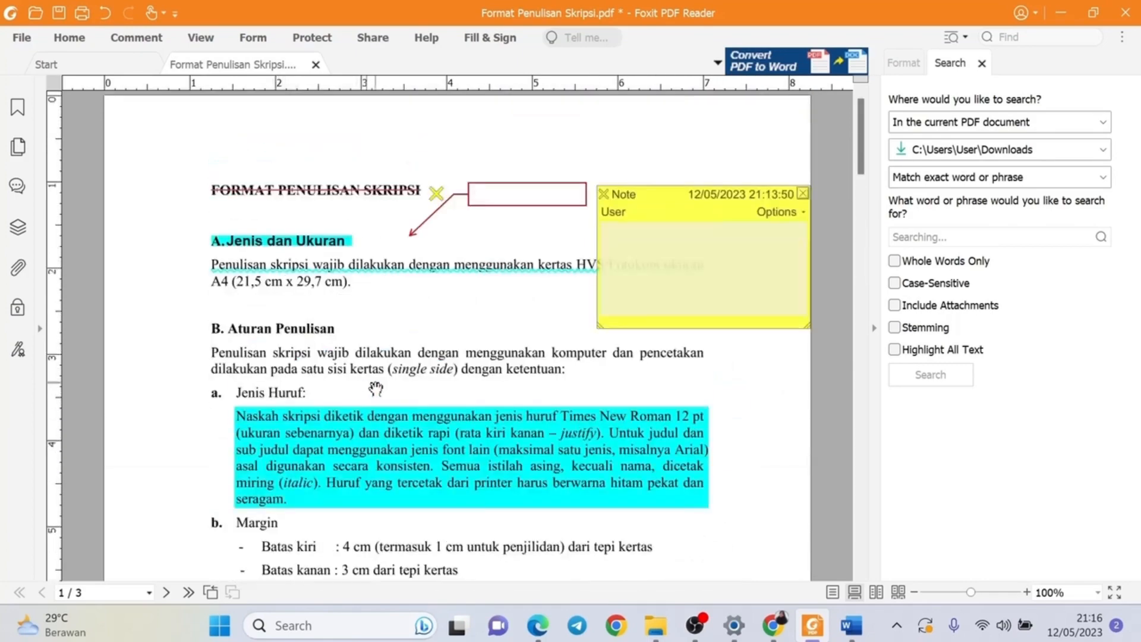
scroll(366, 390, "down", 10)
left_click_drag(718, 409, 706, 404)
left_click(684, 424)
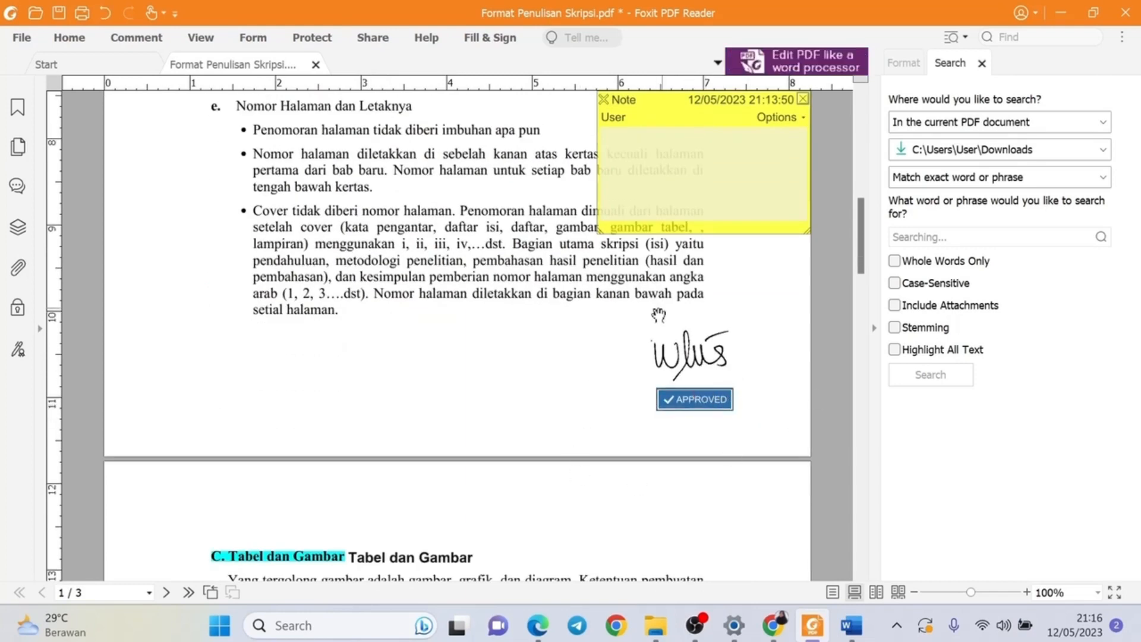
Examine the file, category and name settings for creating a custom stamp, and cancel without creating one
left_click(135, 38)
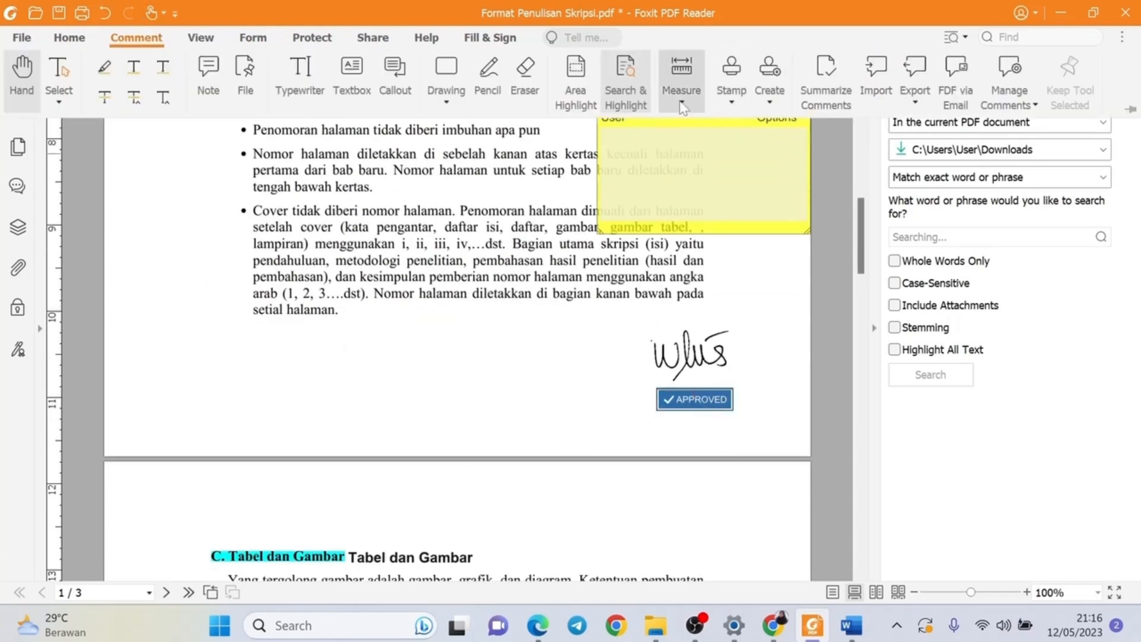
left_click(770, 103)
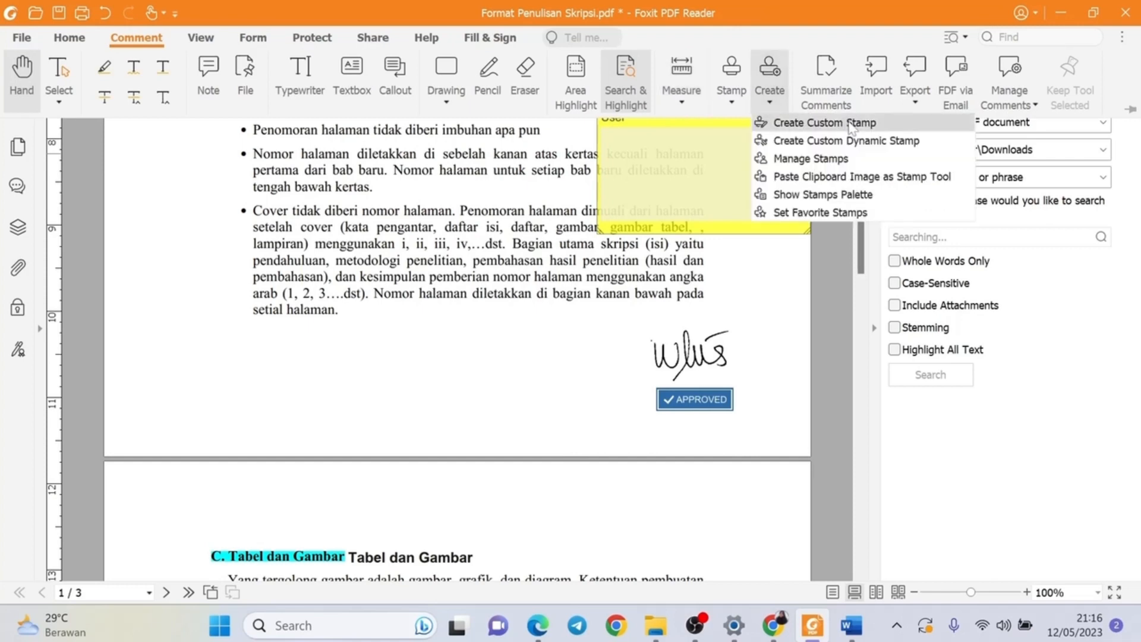
left_click(811, 121)
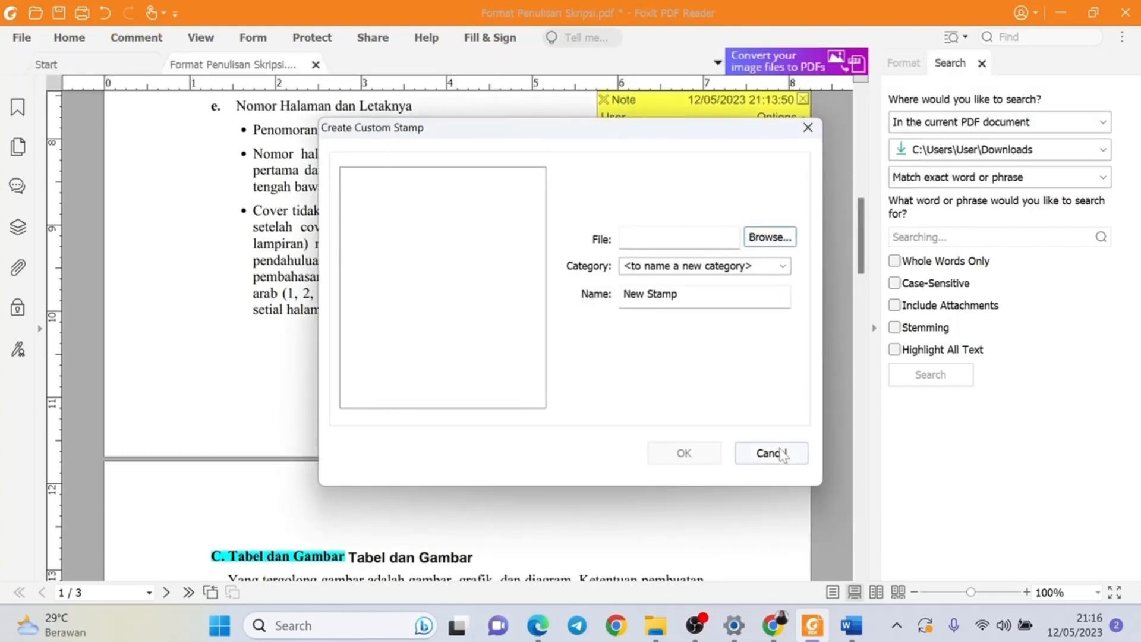
left_click(771, 453)
Examine the layout, comment type, paper size and page range options for a comment summary, and dismiss them without generating it
left_click(138, 38)
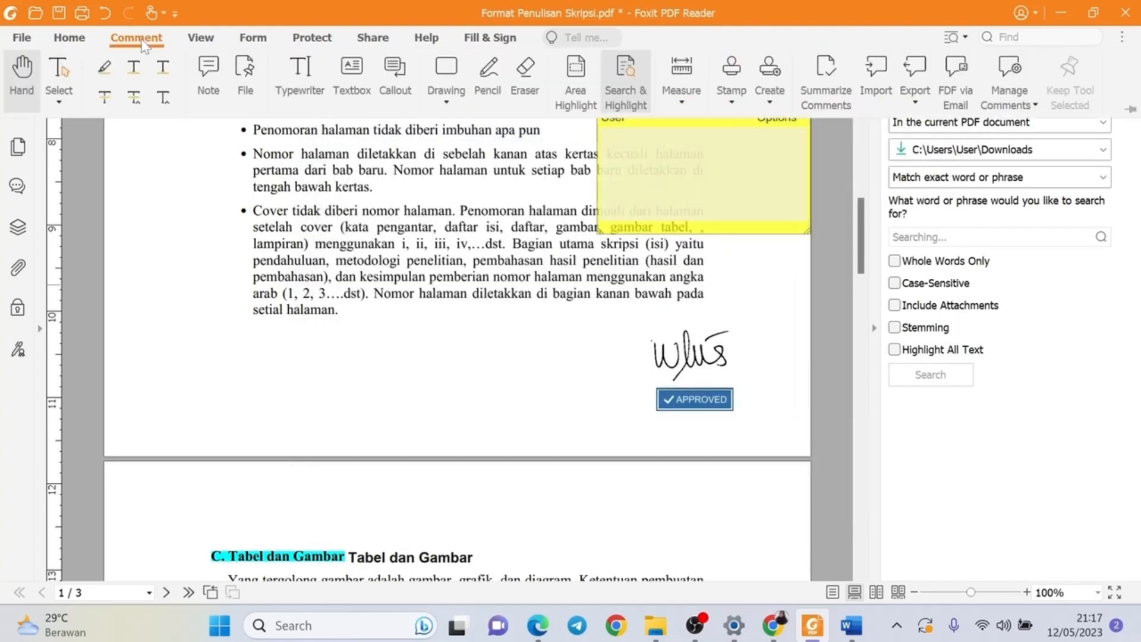
left_click(840, 92)
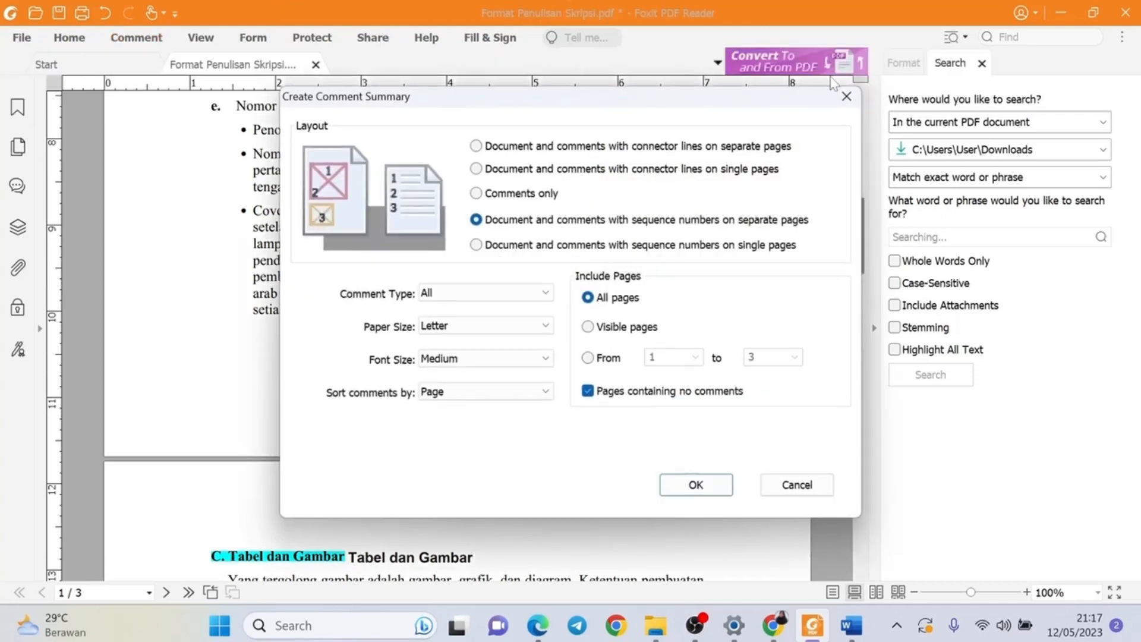
left_click(846, 96)
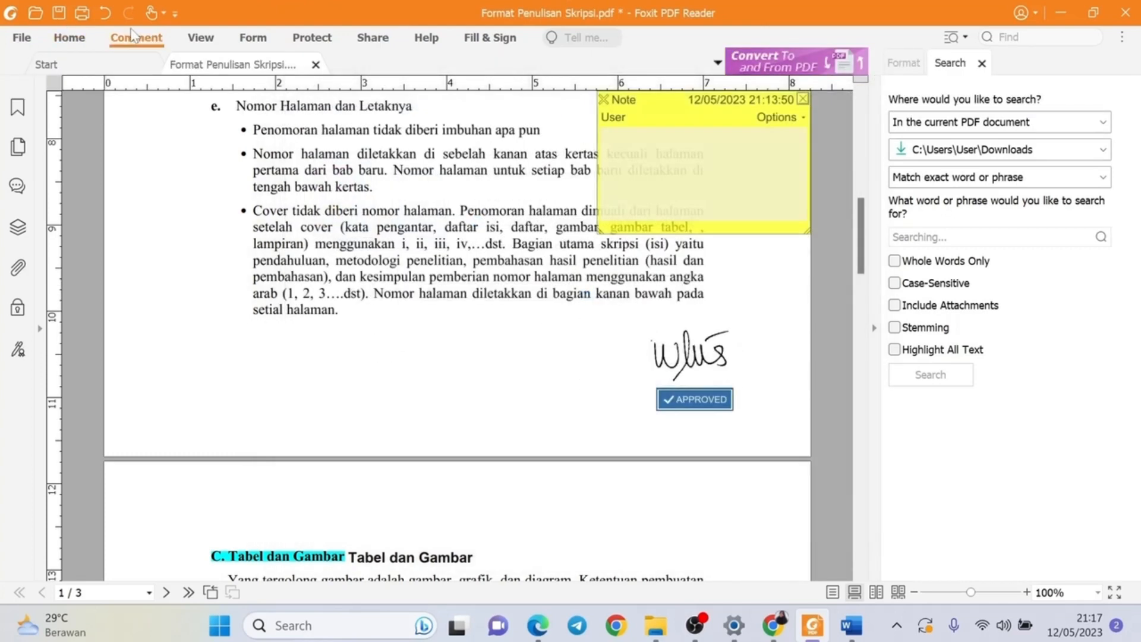
left_click(134, 37)
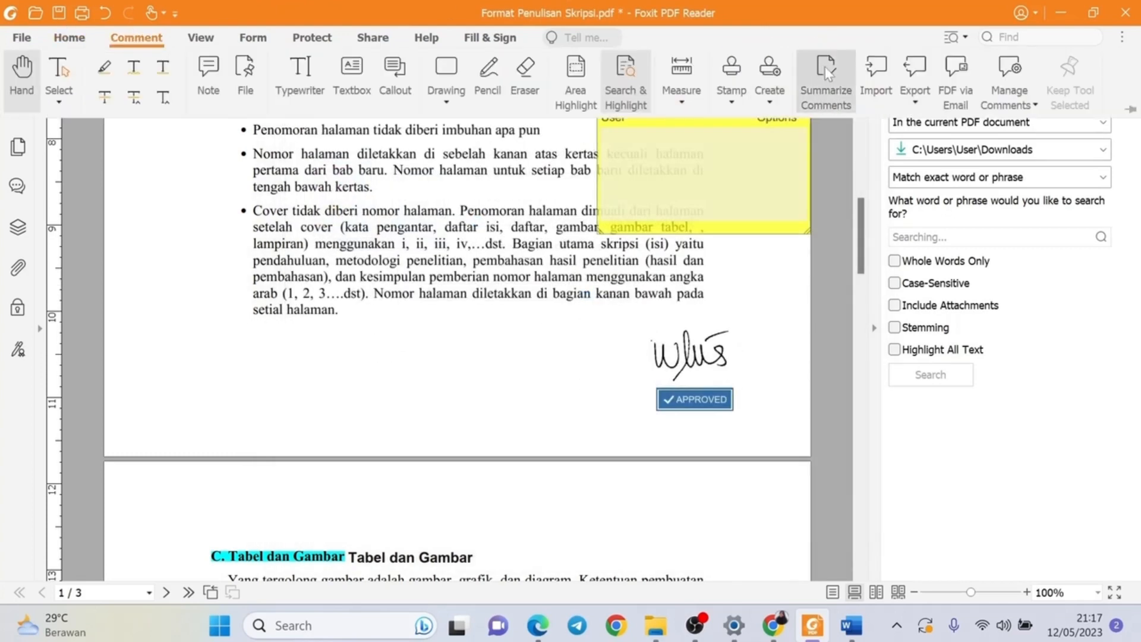
left_click(831, 77)
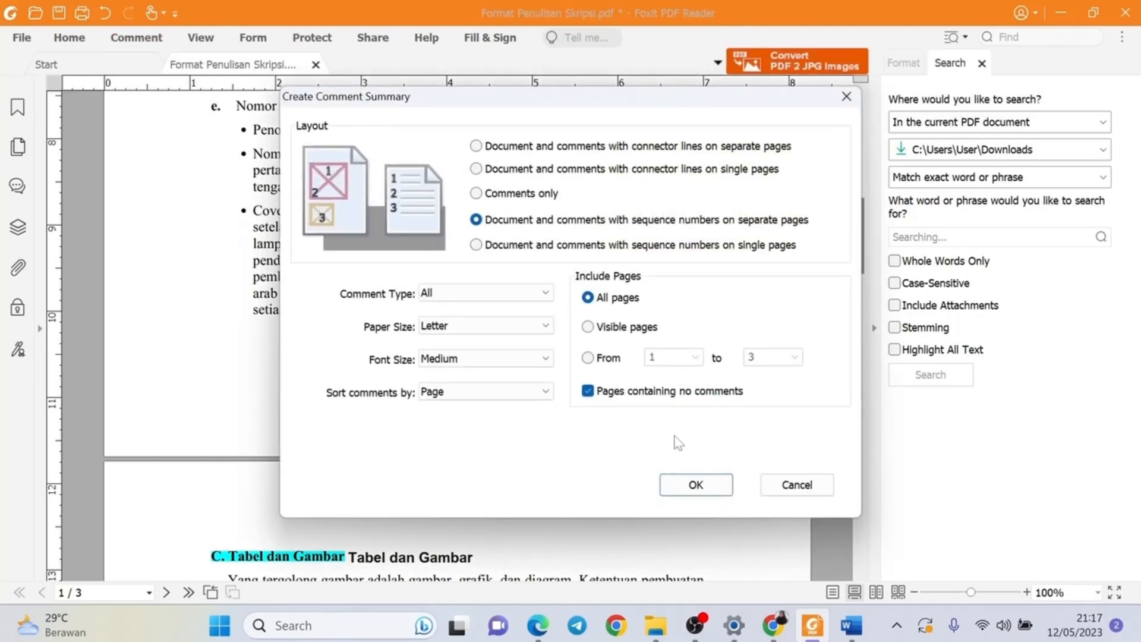
left_click(778, 486)
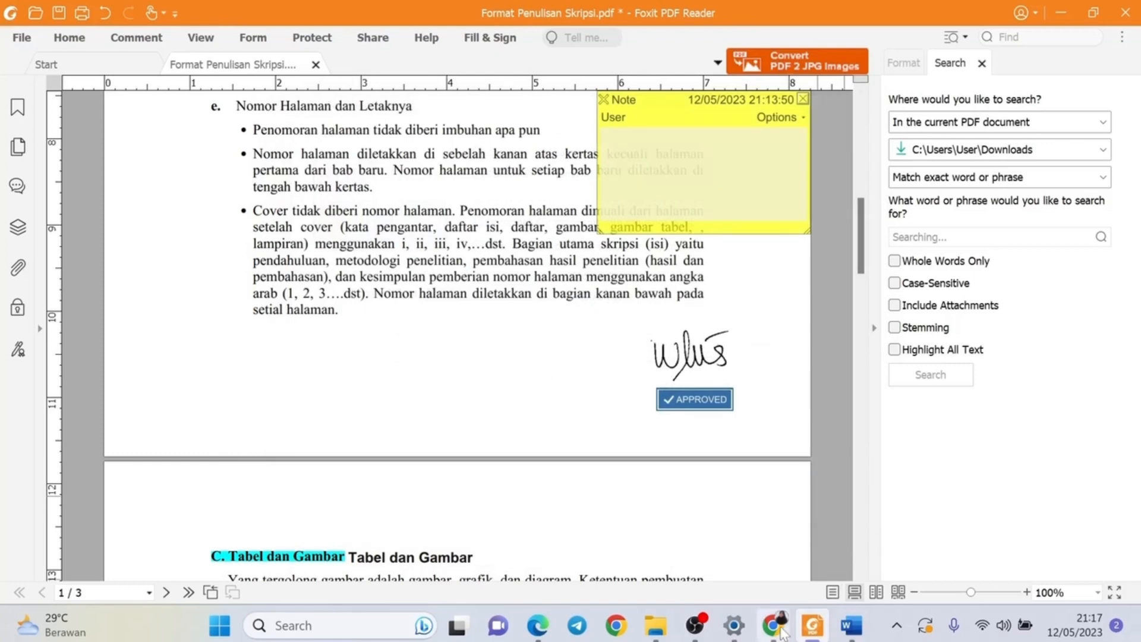
Examine the options for exporting comments or highlighted text and for managing comments and popup notes
left_click(136, 37)
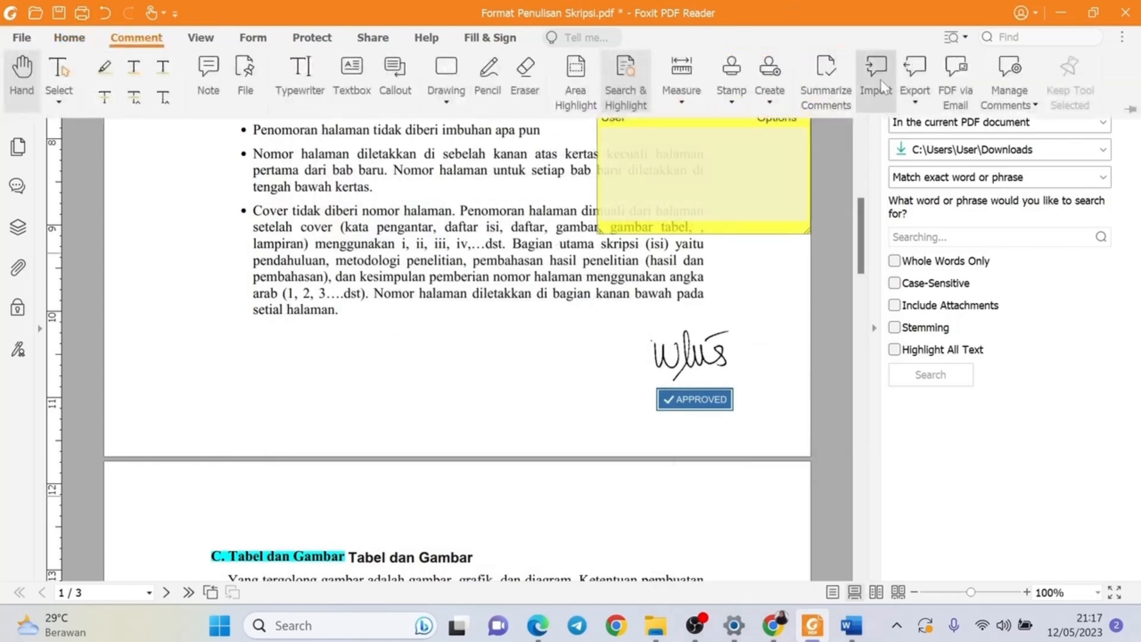
left_click(920, 104)
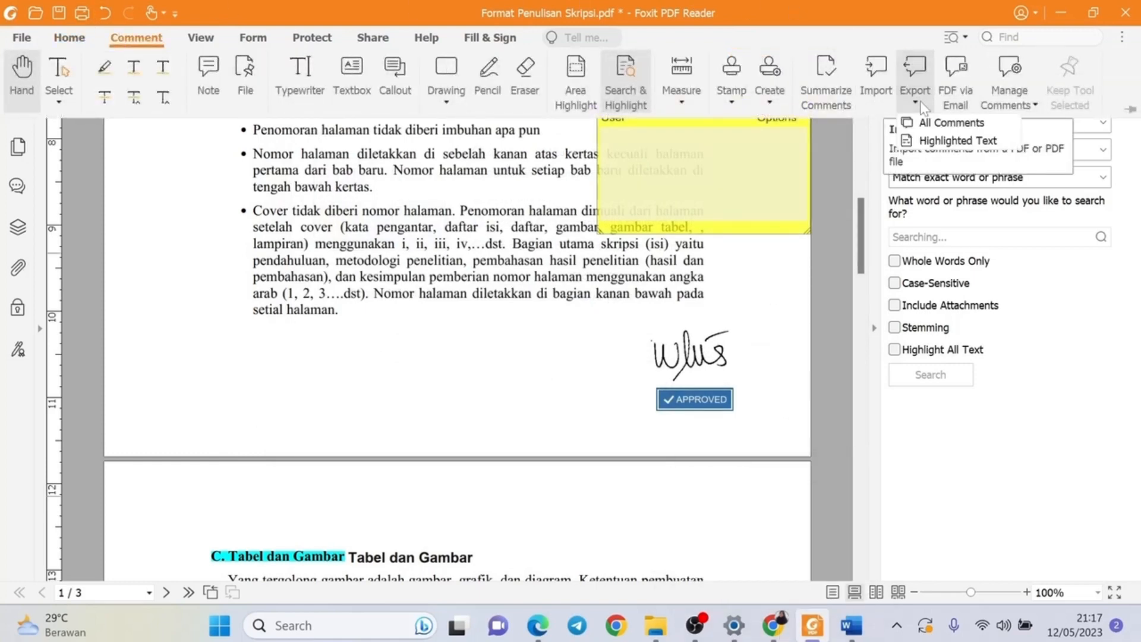
left_click(923, 107)
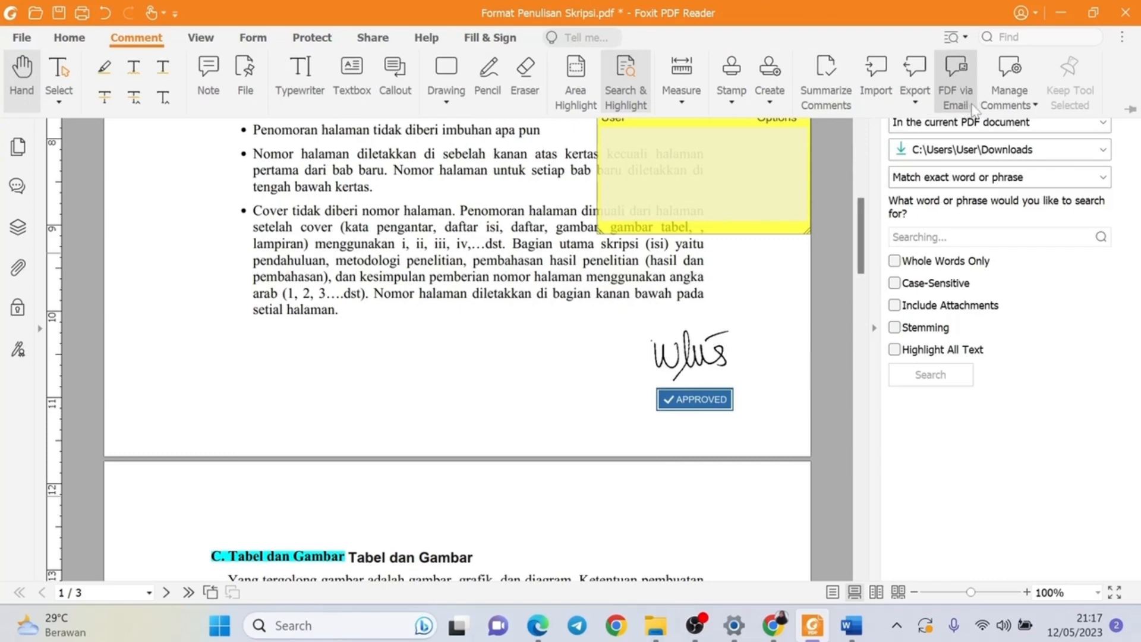
left_click(1038, 107)
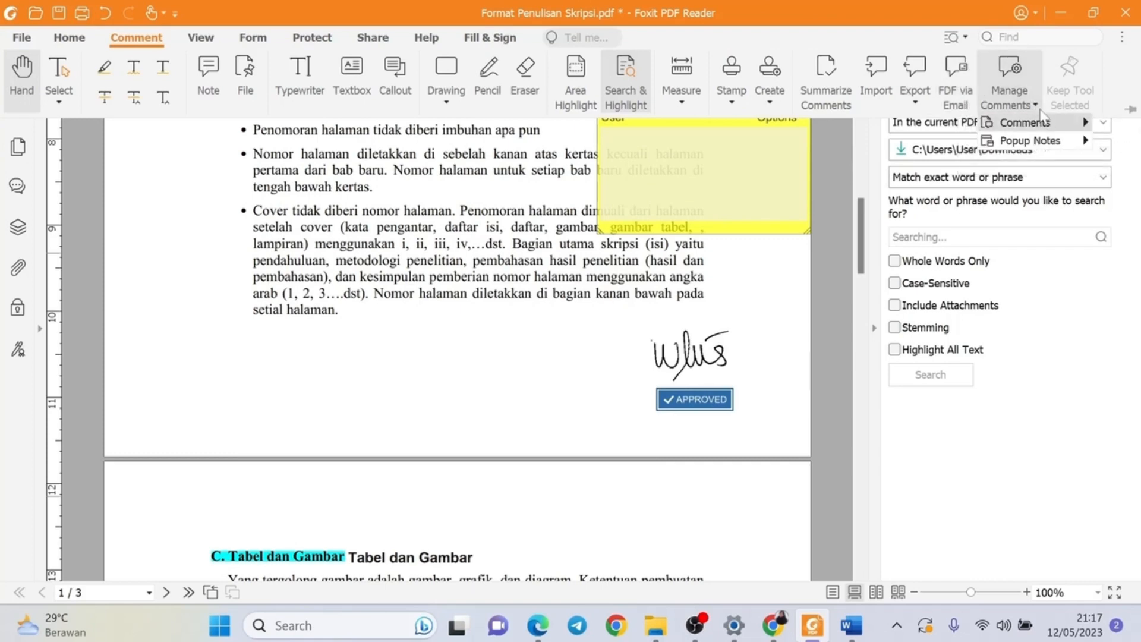
mouse_move(1035, 124)
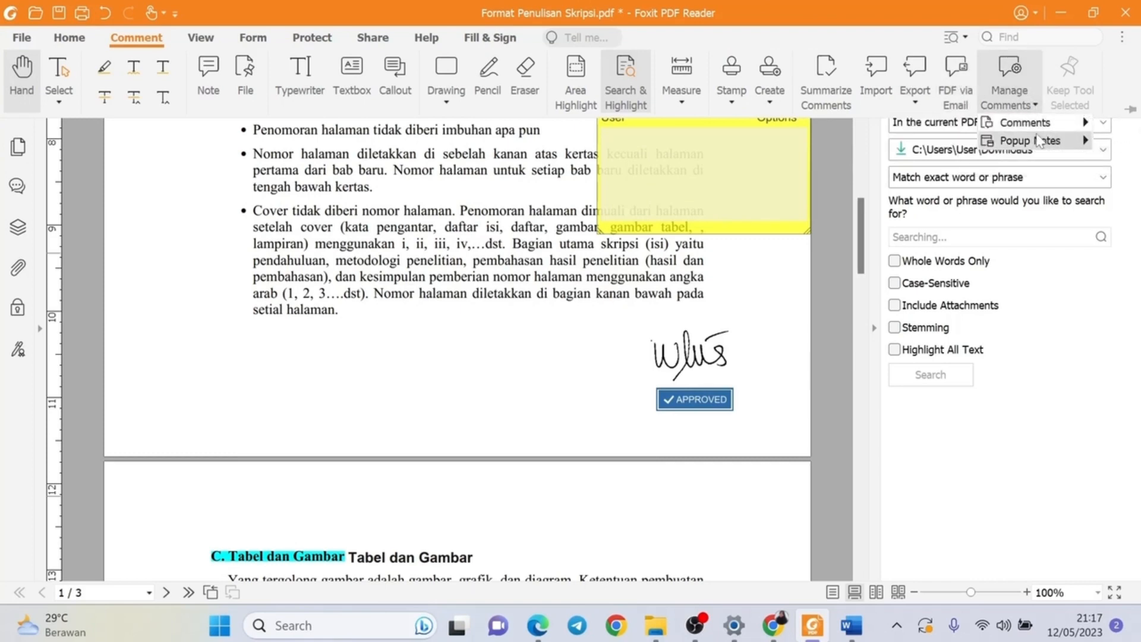
left_click(1086, 81)
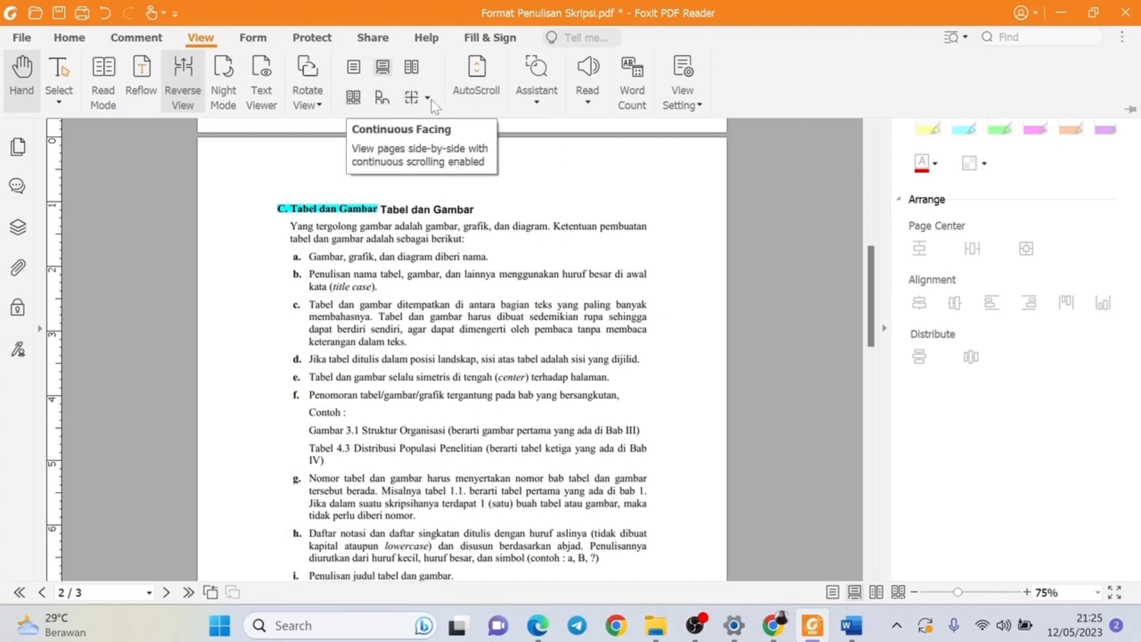
Examine the vertical, horizontal and spreadsheet split options for viewing the document
left_click(428, 99)
left_click(432, 94)
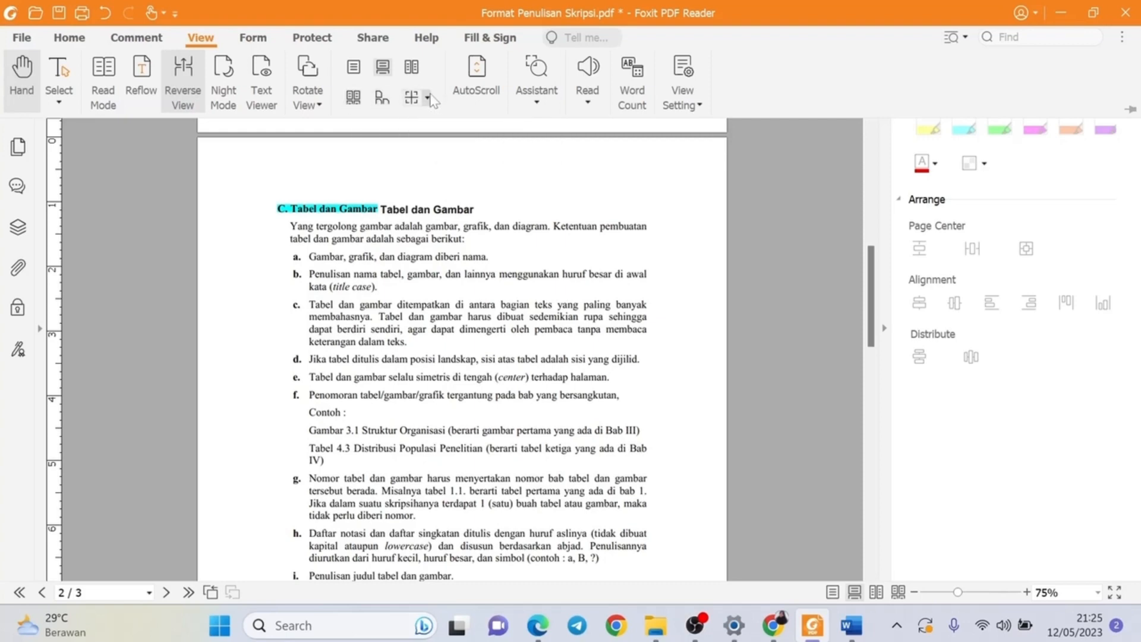
left_click(427, 94)
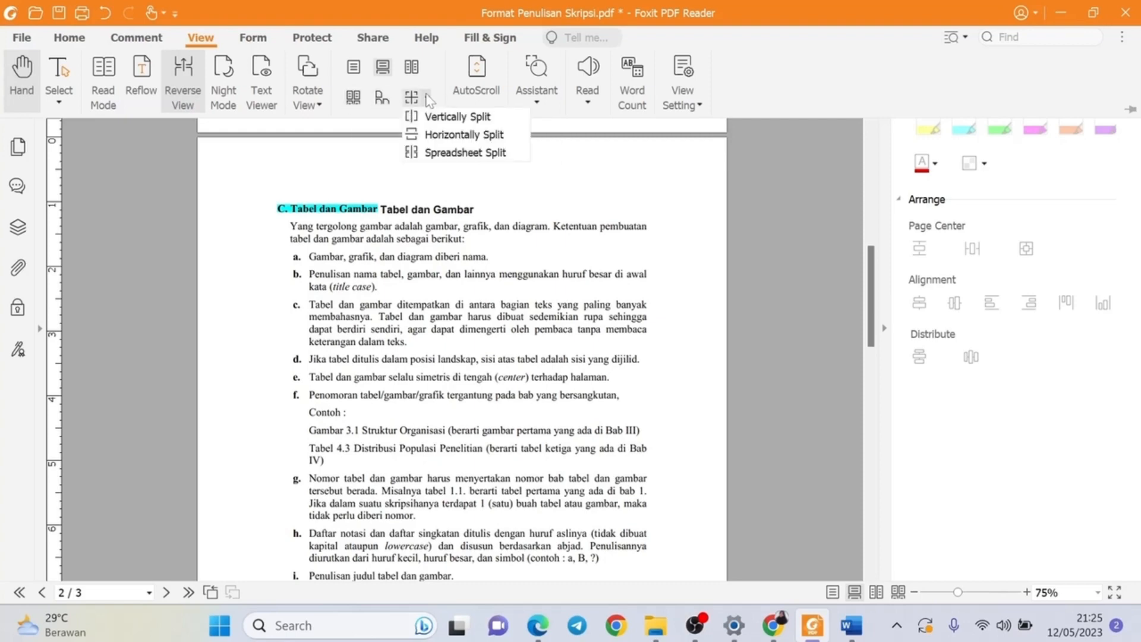
left_click(428, 98)
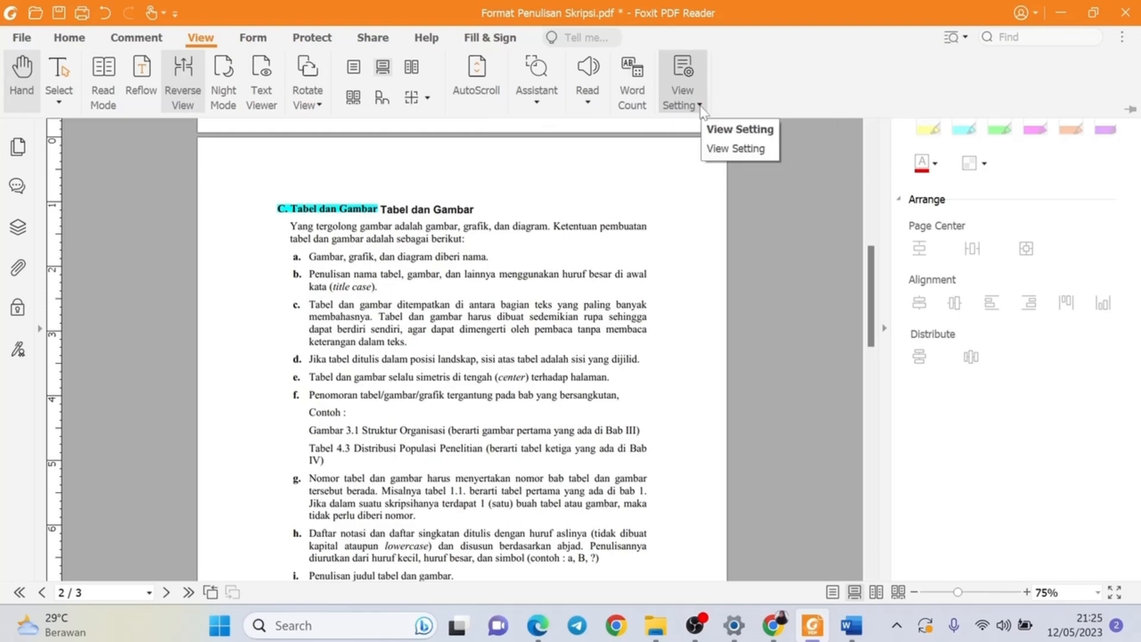
Look over the form, document protection, sharing and help tools, including the options for emailing the current or all open documents
left_click(265, 40)
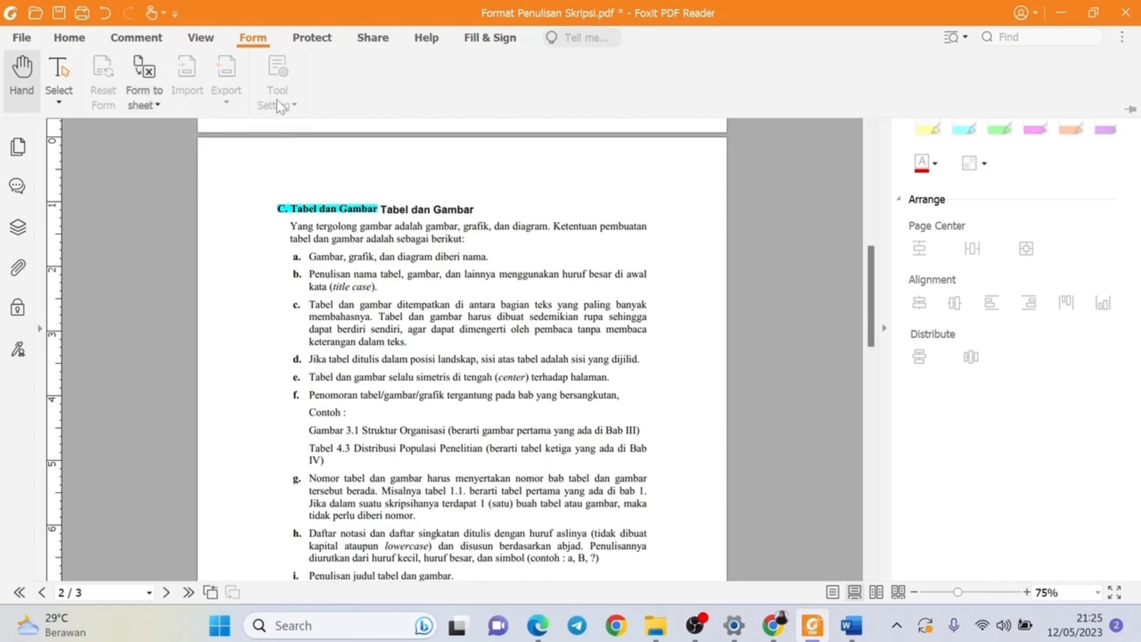
left_click(313, 38)
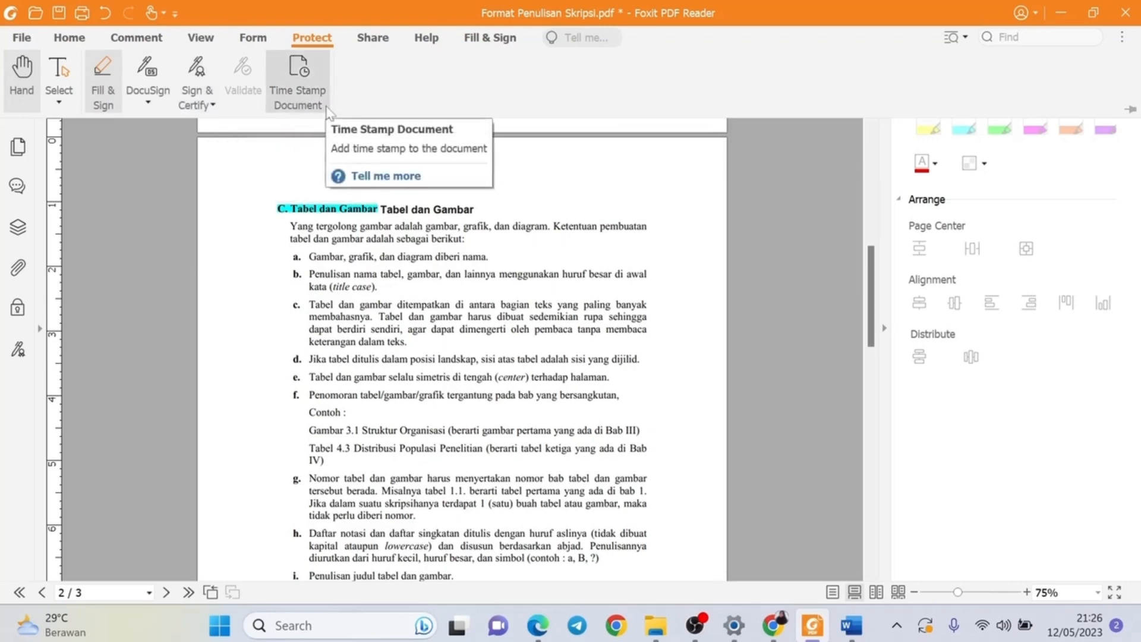
left_click(379, 42)
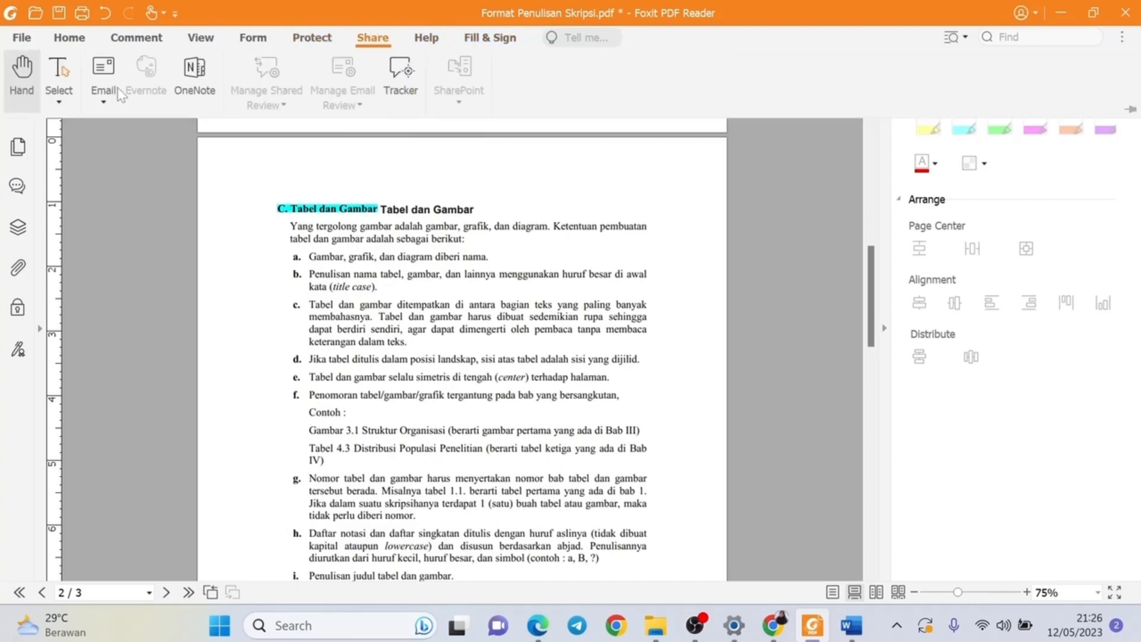
left_click(114, 108)
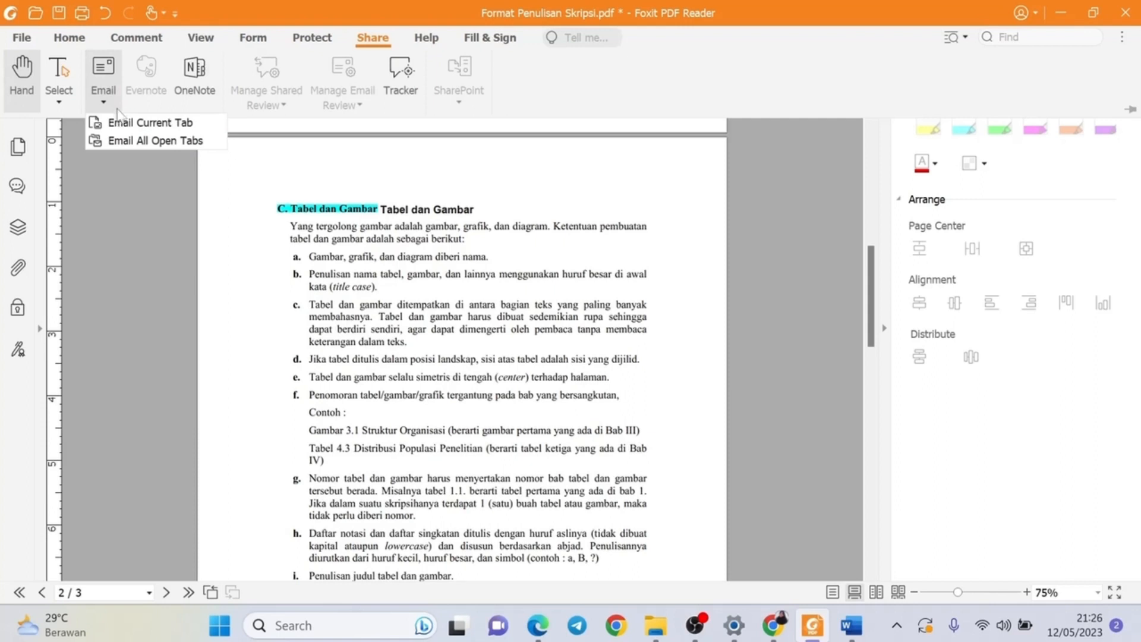
left_click(117, 109)
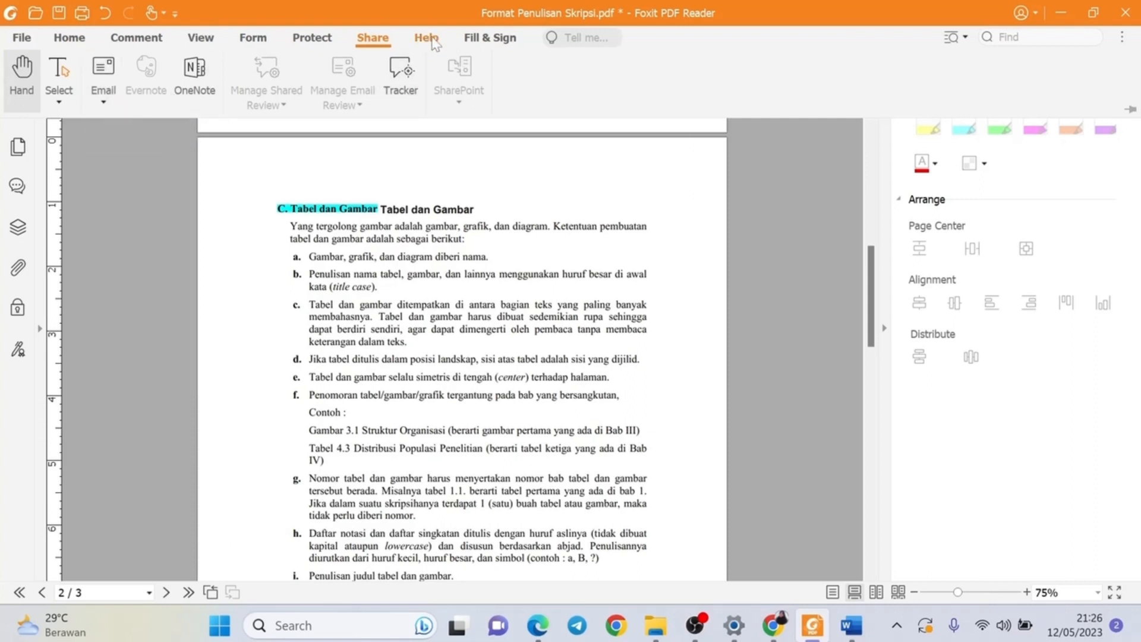
left_click(433, 40)
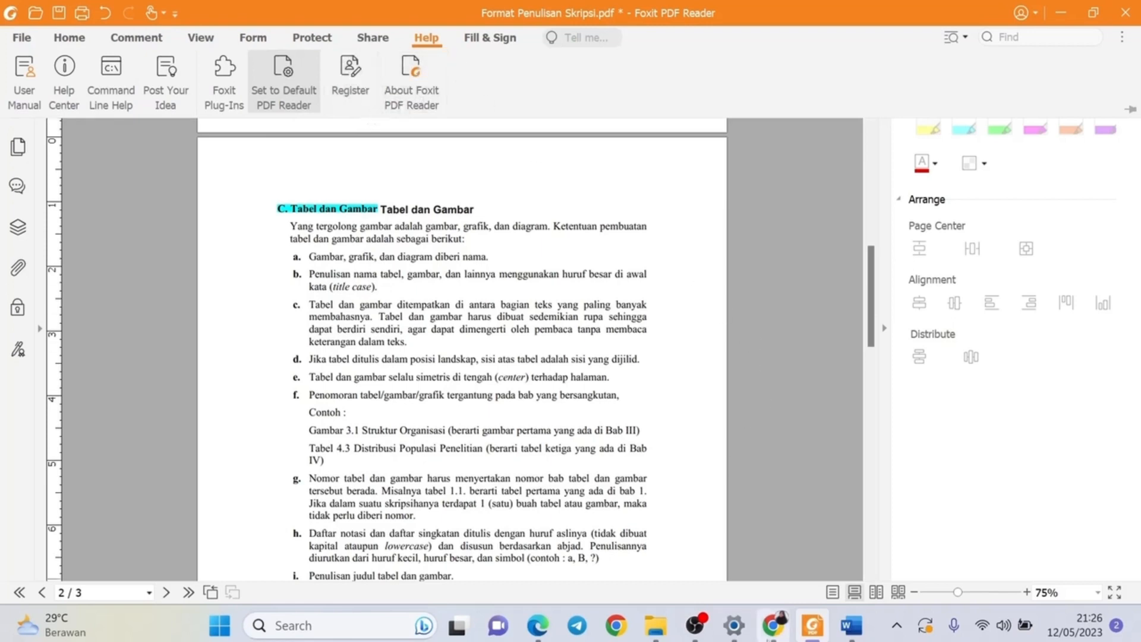
Switch to the Notion workspace and look over the Personal Home page's Daily and Life sections
mouse_move(701, 627)
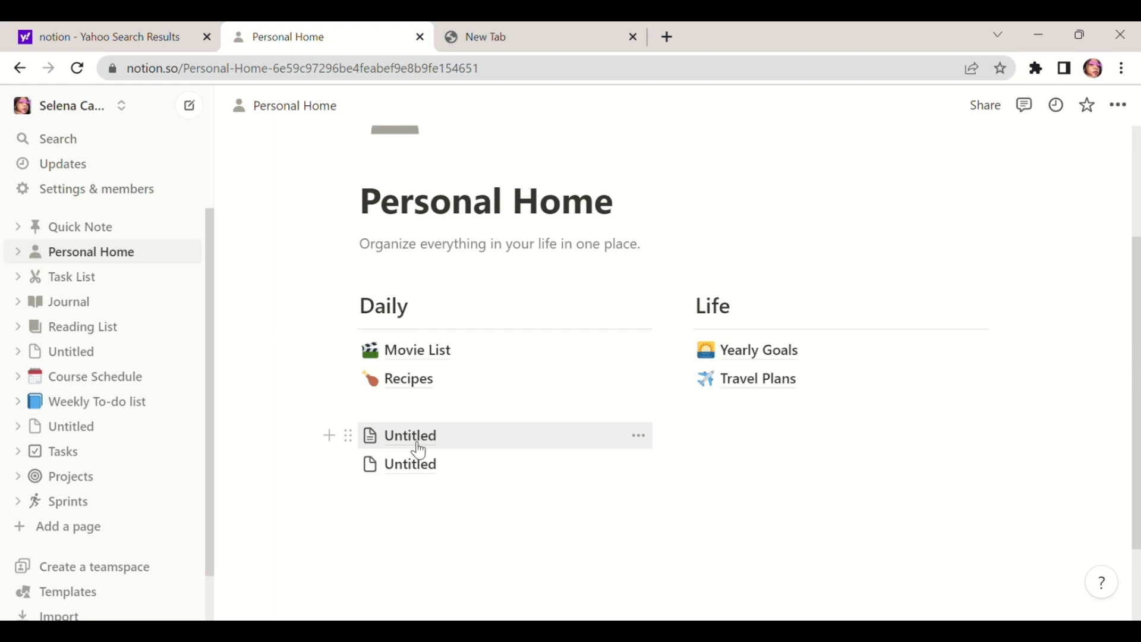
scroll(715, 575, "up", 3)
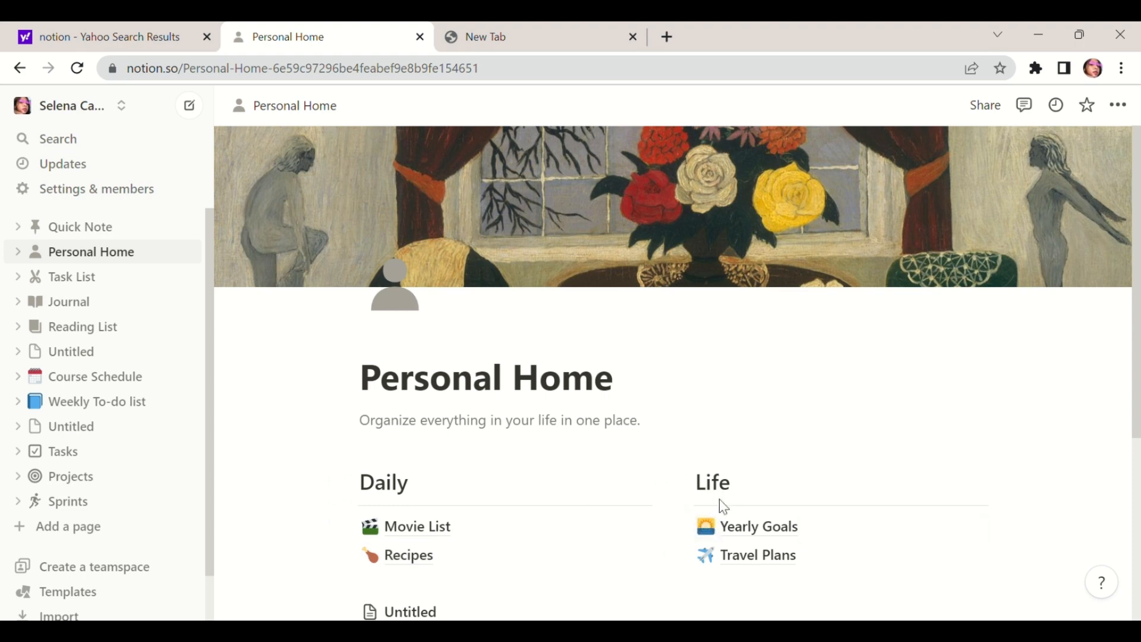
scroll(724, 506, "down", 2)
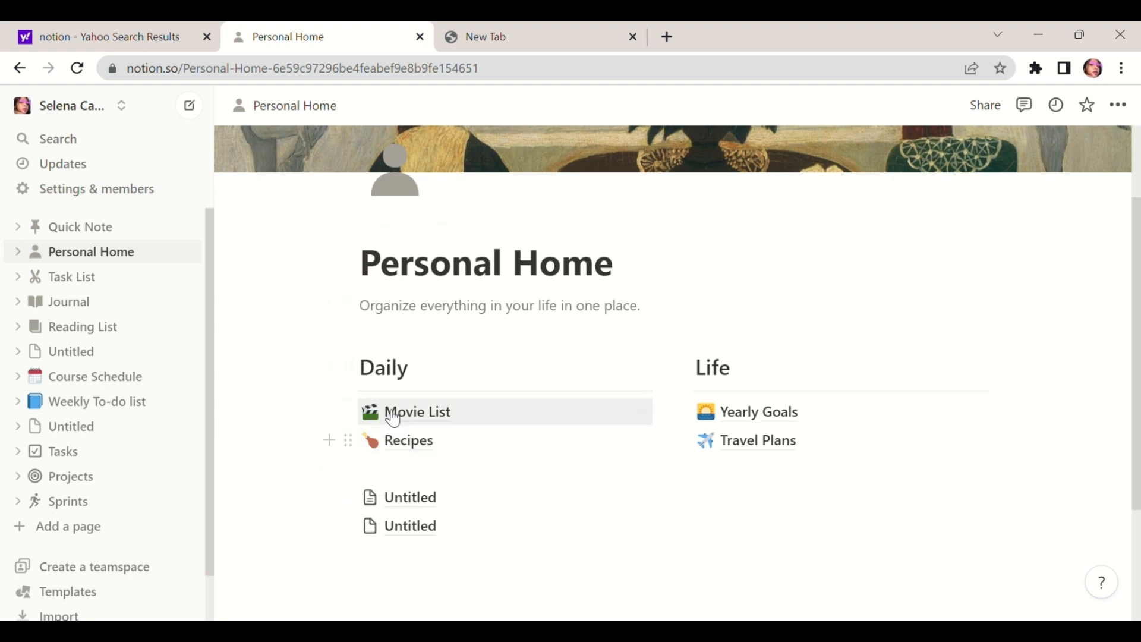
Add a sub-page titled "Work" directly under the Daily heading on the Personal Home page
left_click(334, 370)
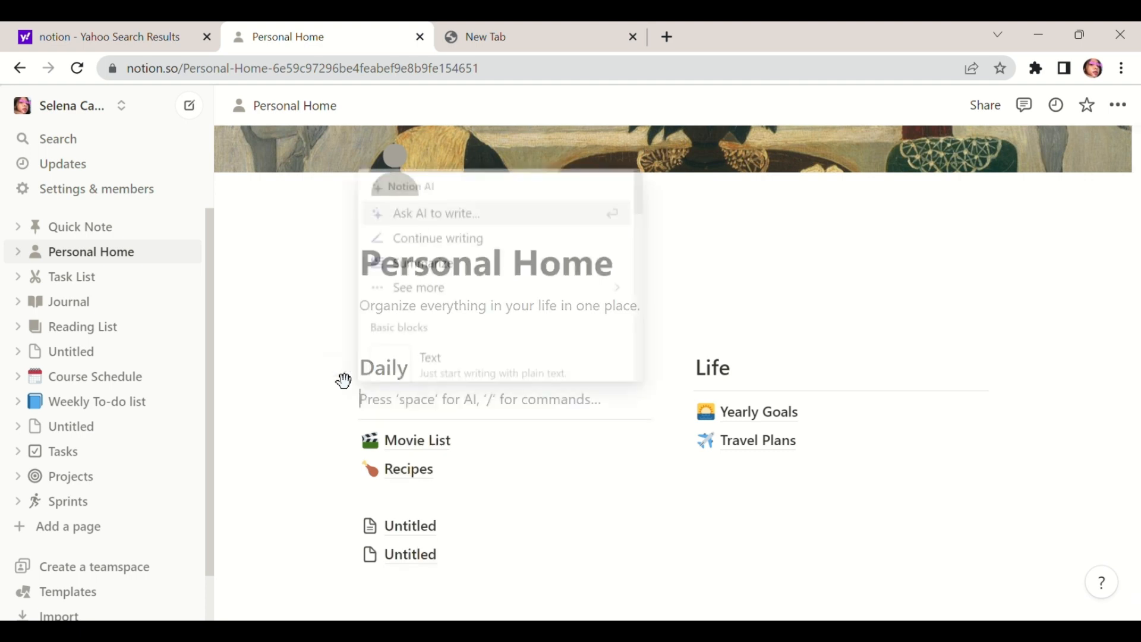
mouse_move(500, 286)
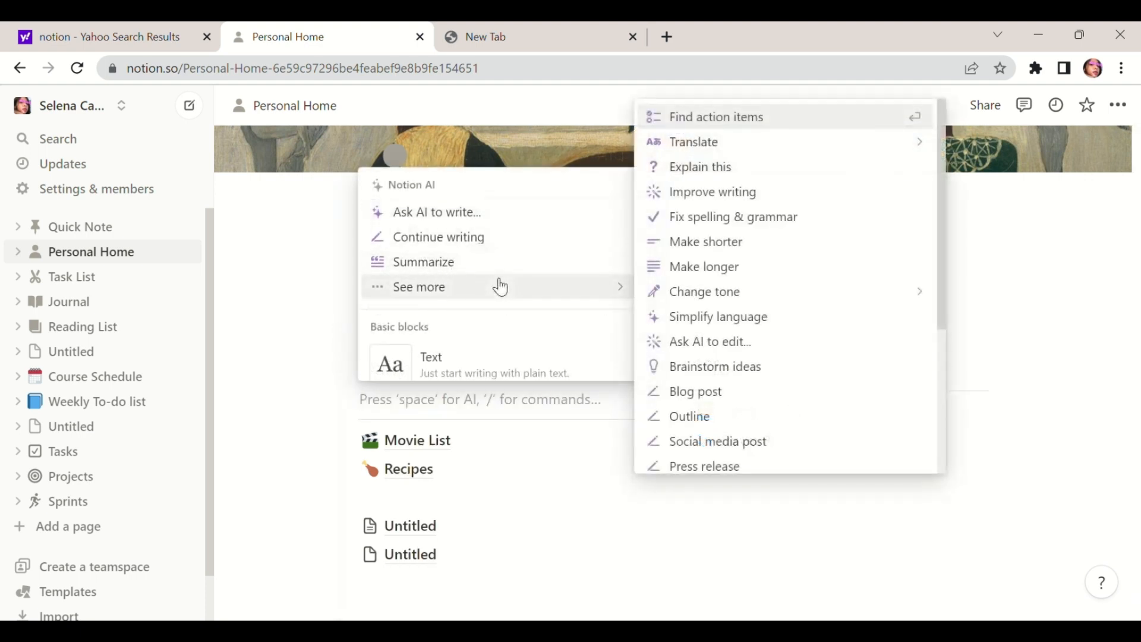
scroll(510, 361, "down", 5)
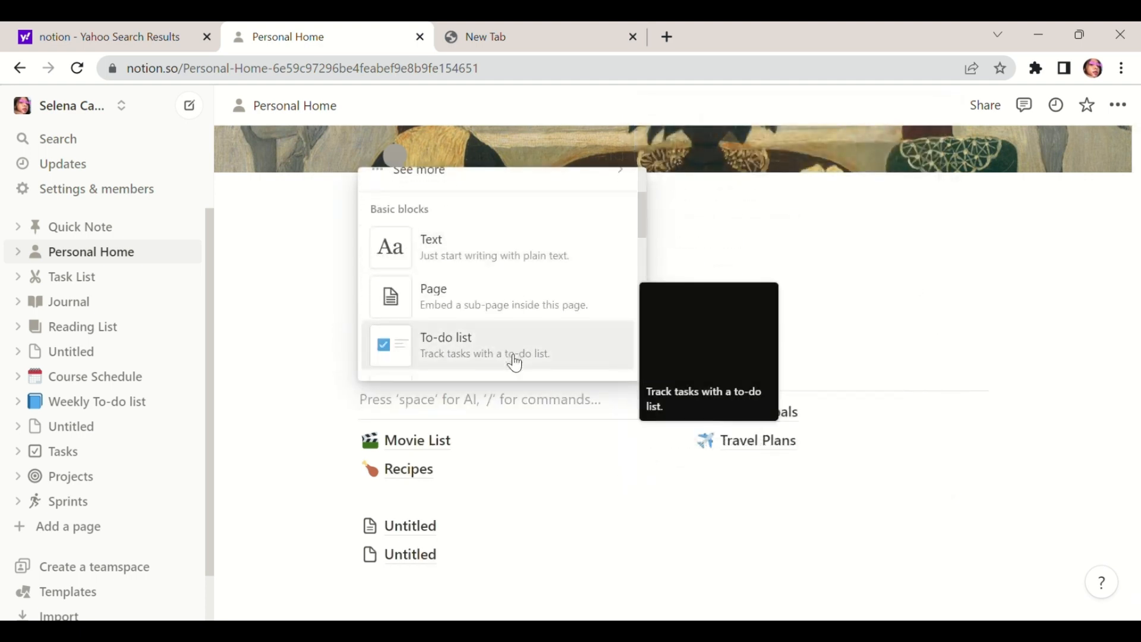
scroll(513, 362, "up", 1)
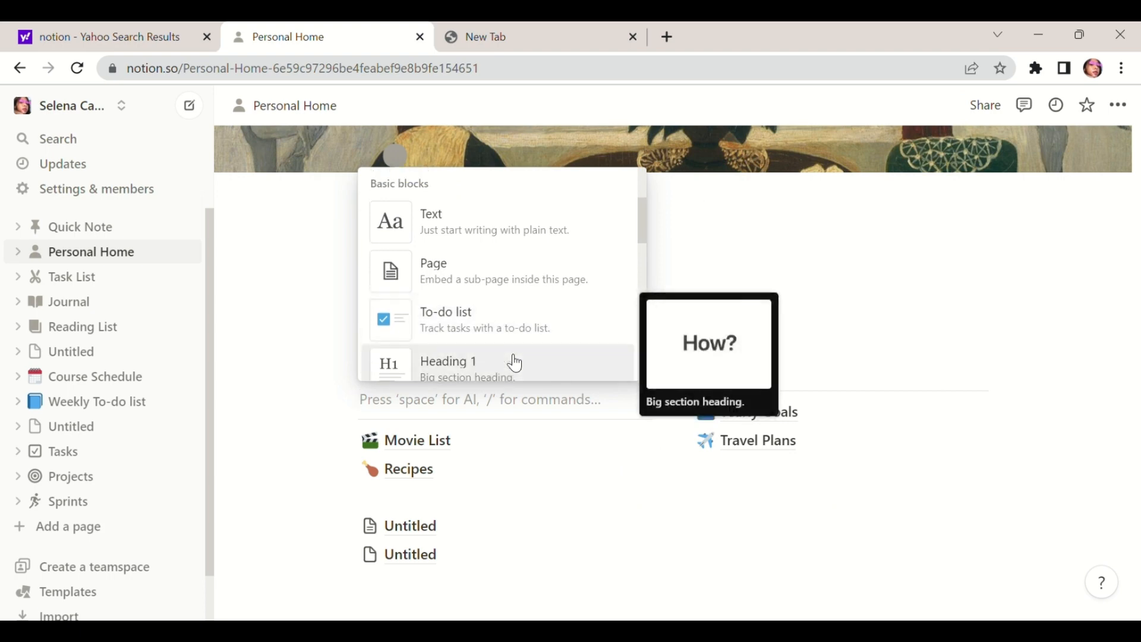
left_click(536, 289)
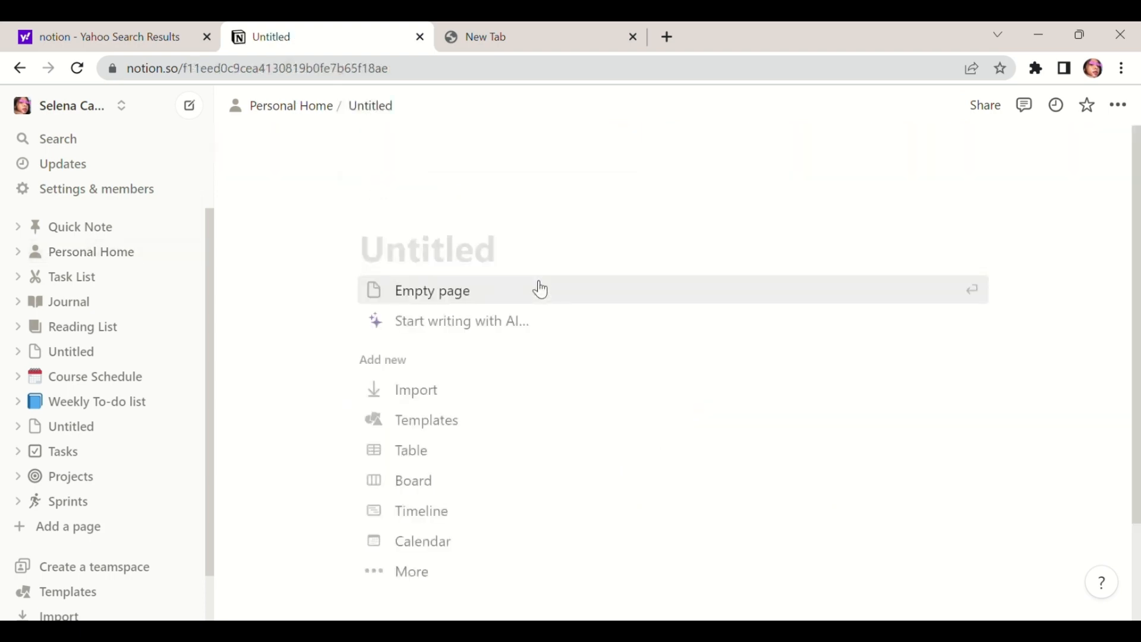
type("WO")
key("BackSpace")
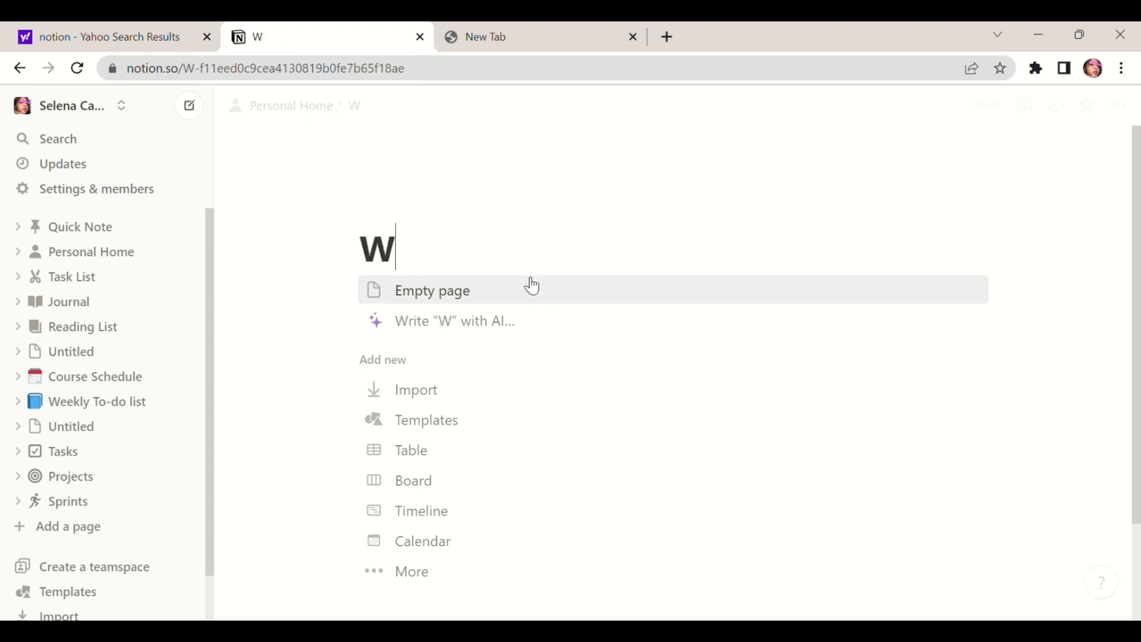
type("ork")
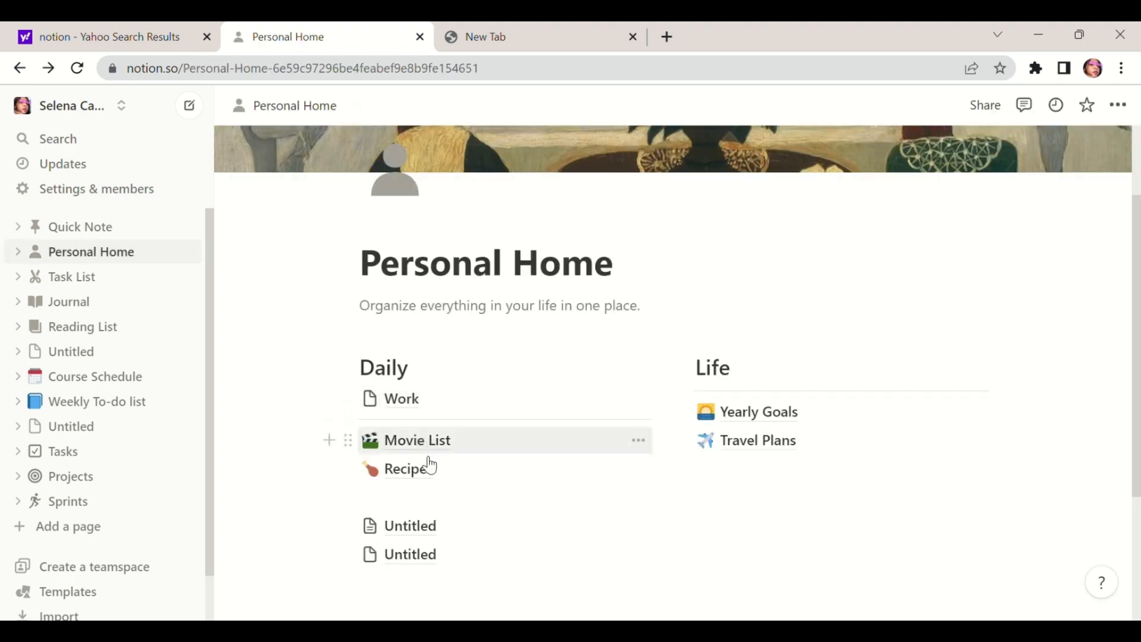
Look over the Movie List page's Want to Watch and Watched sections, and return to Personal Home
left_click(426, 442)
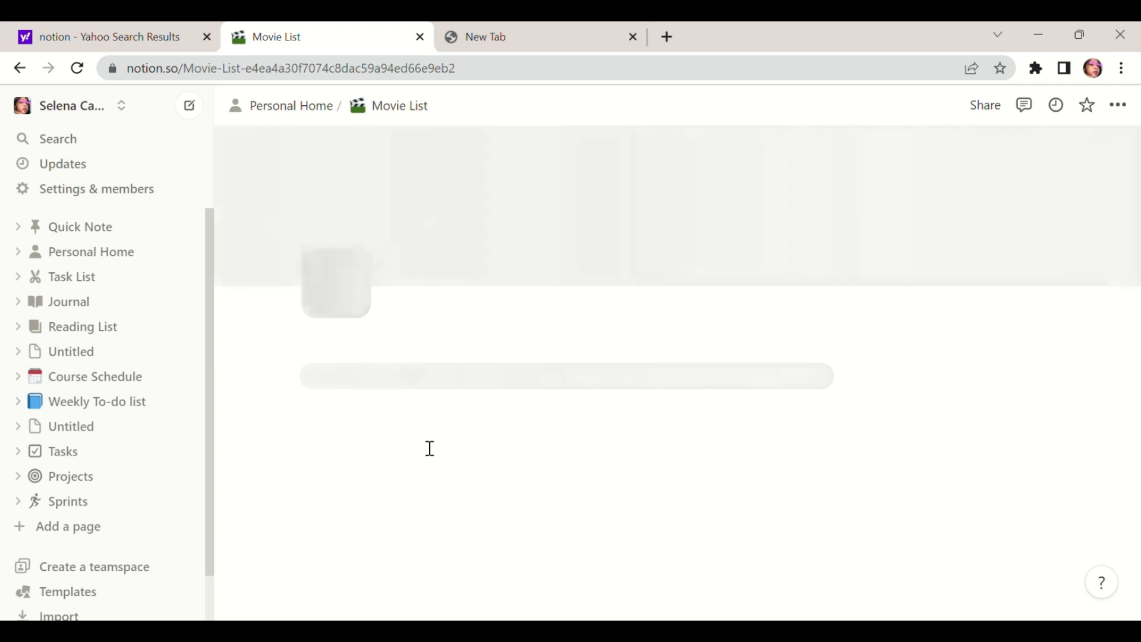
scroll(502, 407, "down", 3)
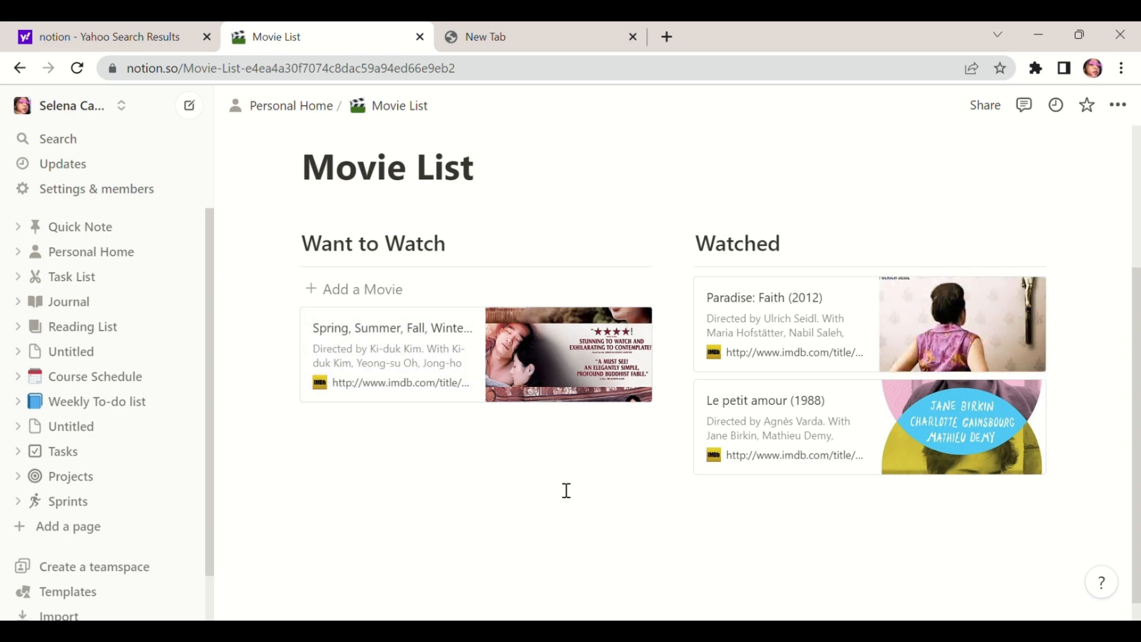
scroll(567, 492, "down", 1)
scroll(567, 491, "up", 4)
scroll(565, 490, "down", 4)
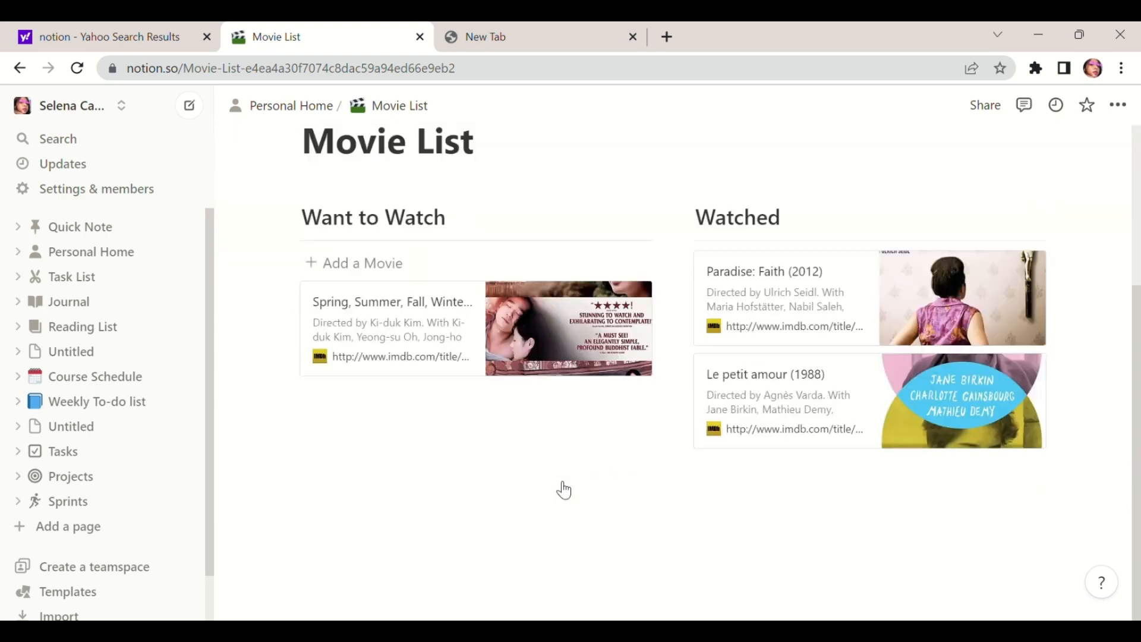
scroll(564, 491, "up", 4)
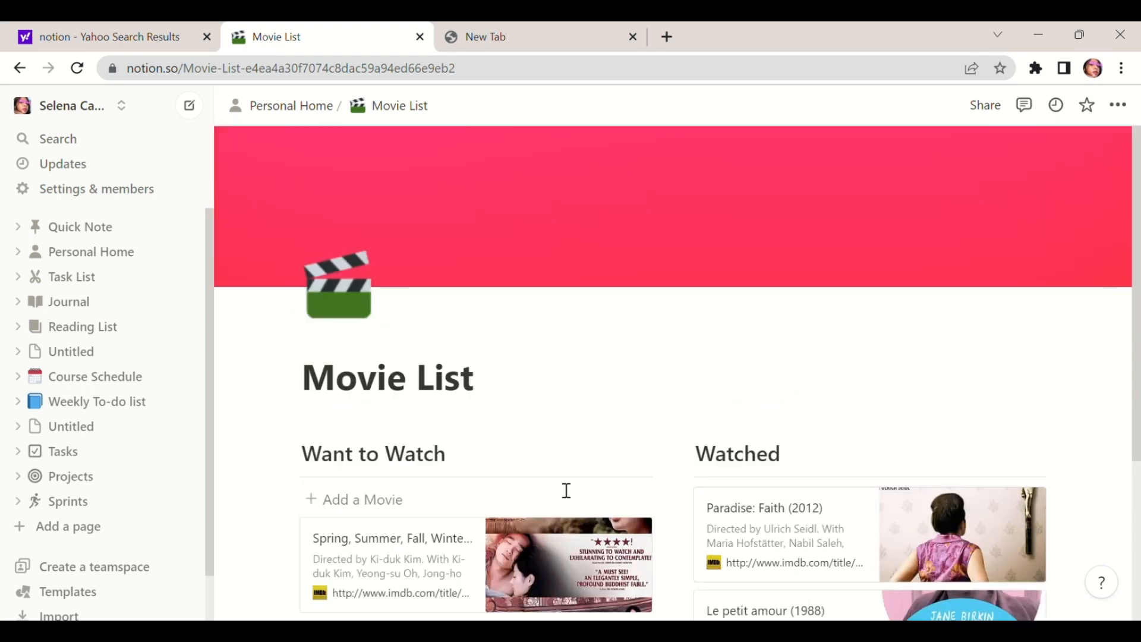
left_click(285, 107)
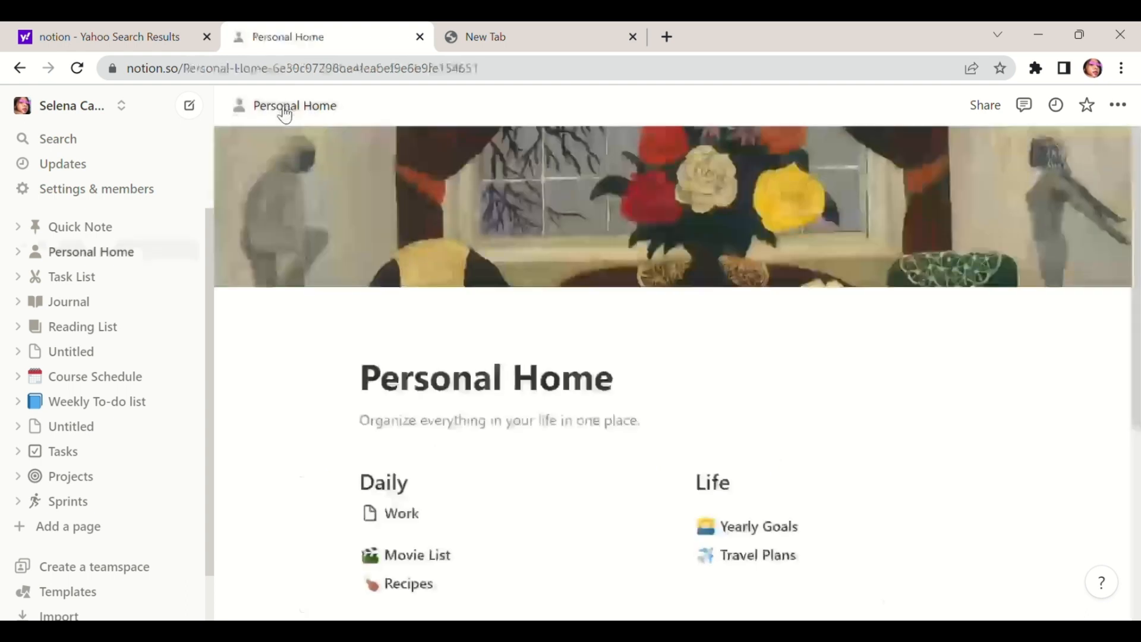
Set a person emoji as the icon of the Work page under Daily, and open that page
left_click(412, 525)
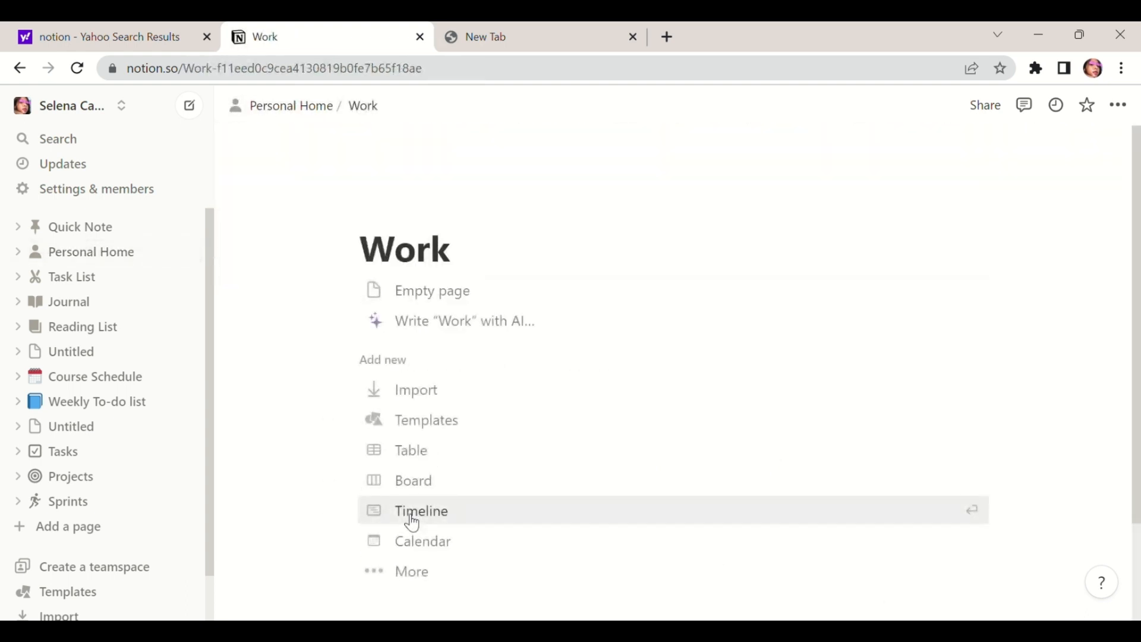
key("alt+Left")
left_click(372, 516)
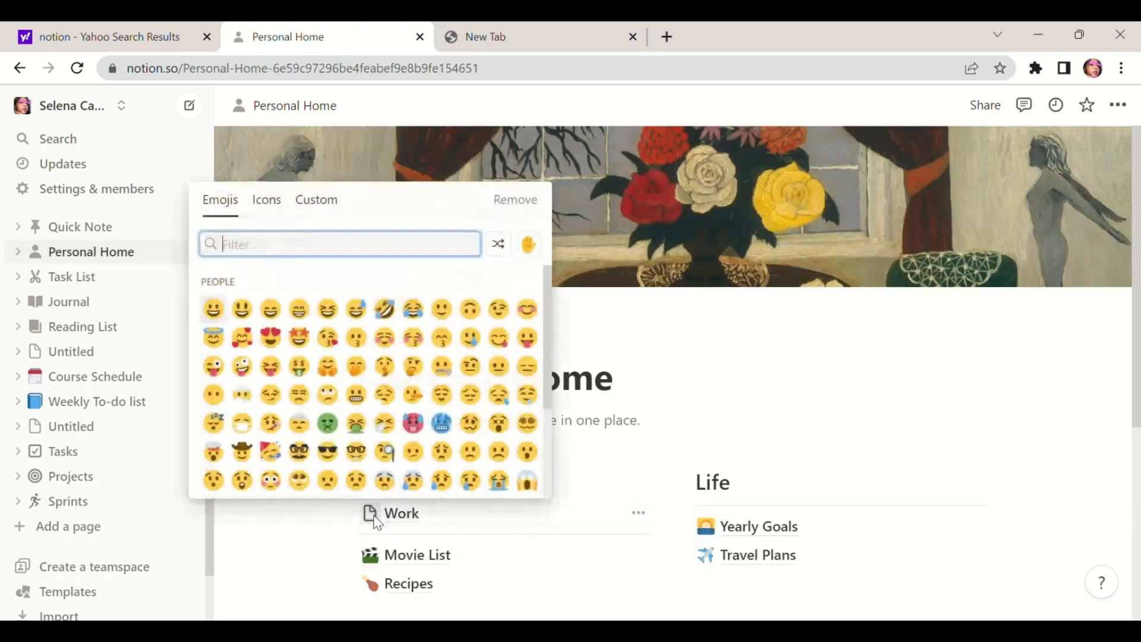
scroll(366, 375, "down", 12)
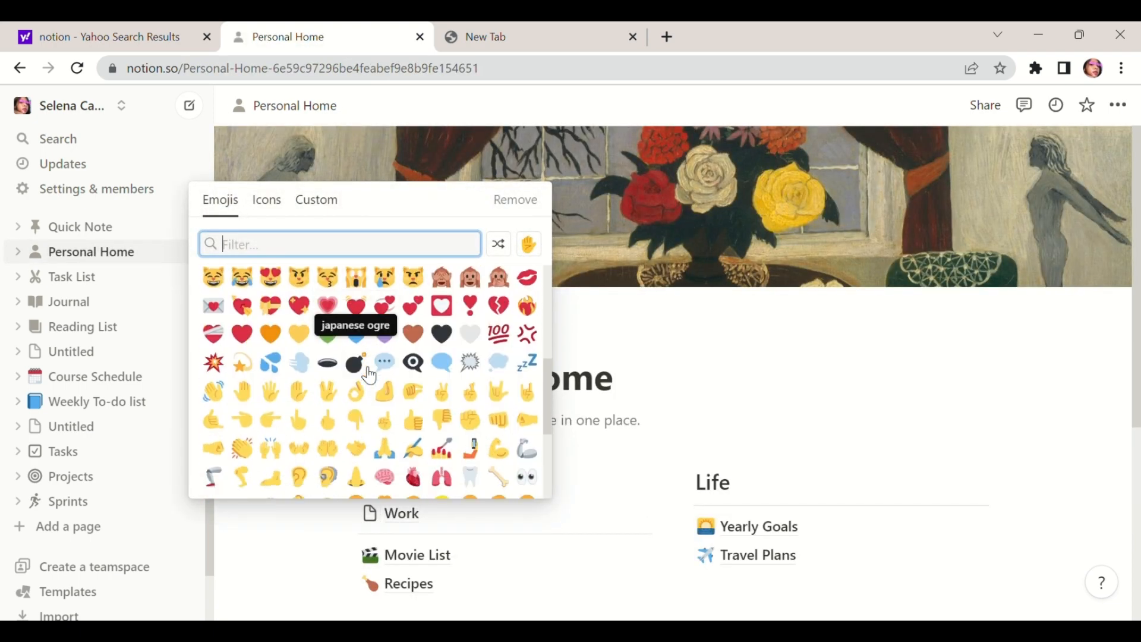
scroll(369, 375, "down", 15)
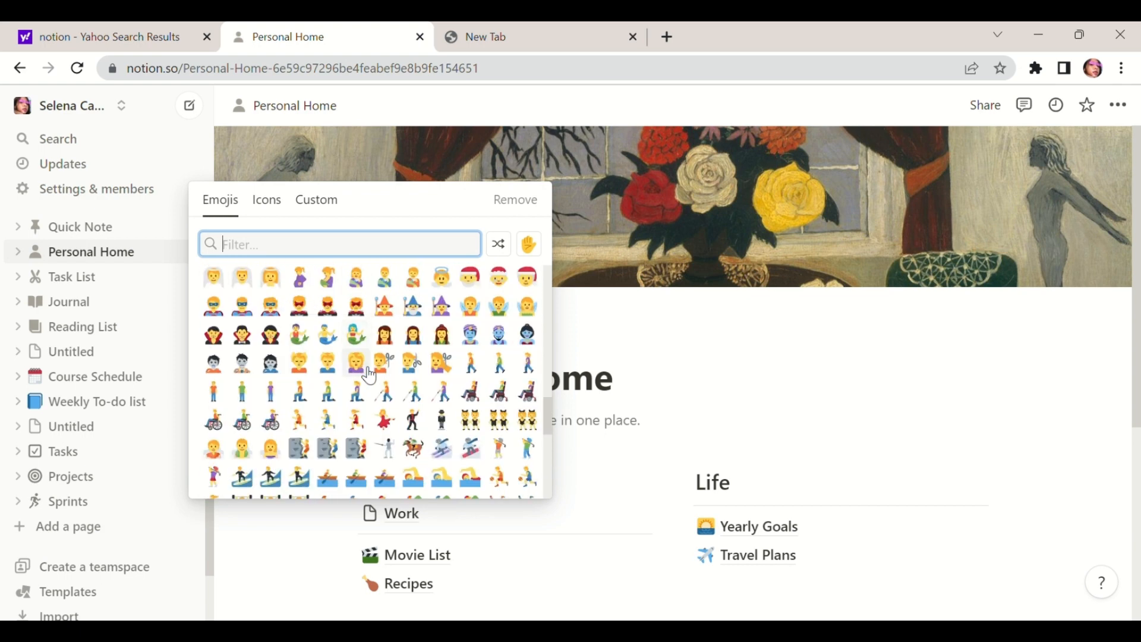
scroll(370, 375, "down", 3)
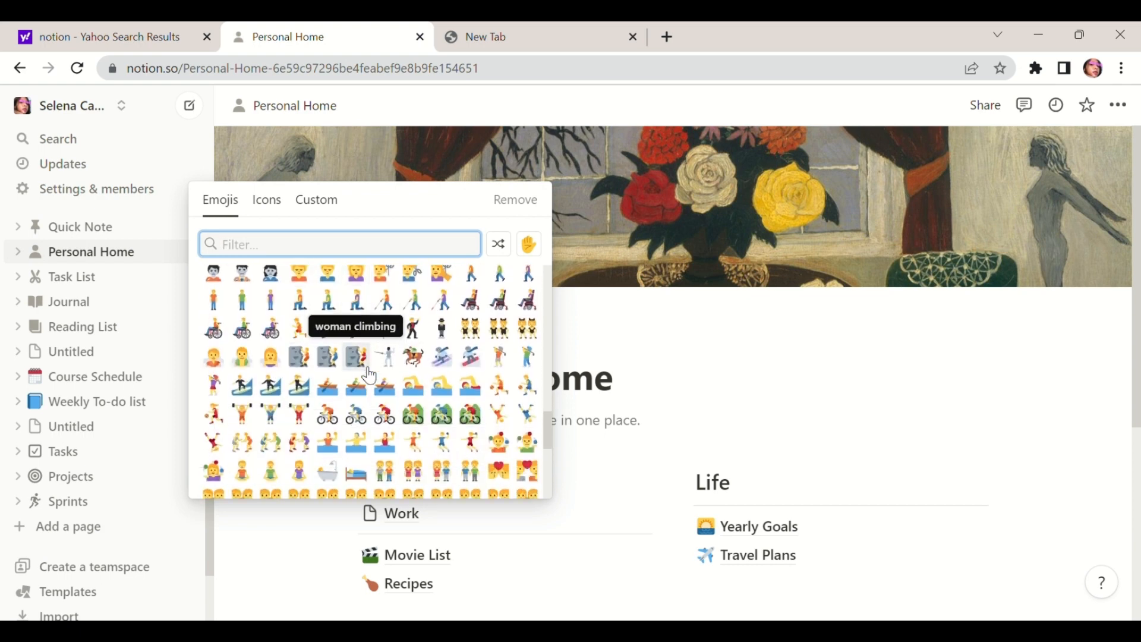
scroll(370, 376, "up", 3)
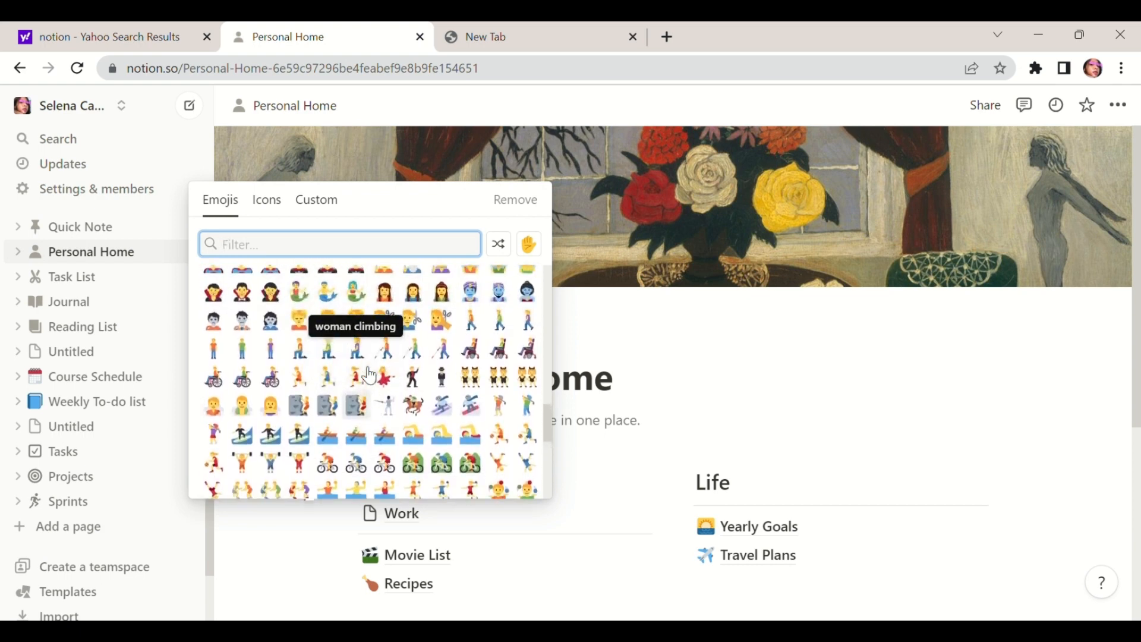
scroll(370, 376, "up", 4)
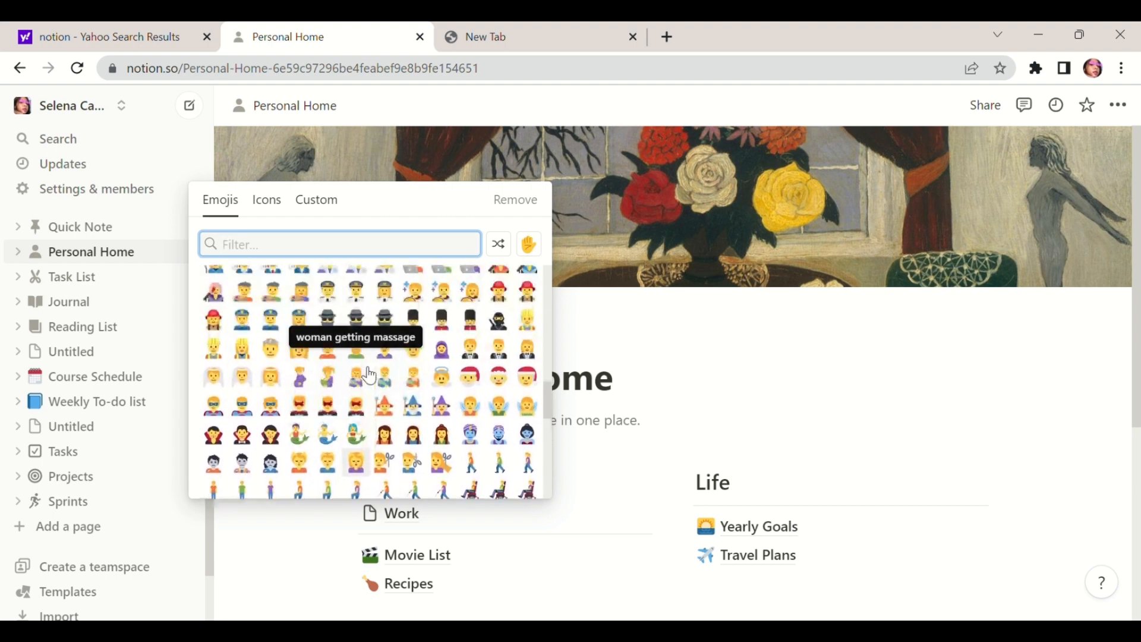
scroll(370, 376, "up", 2)
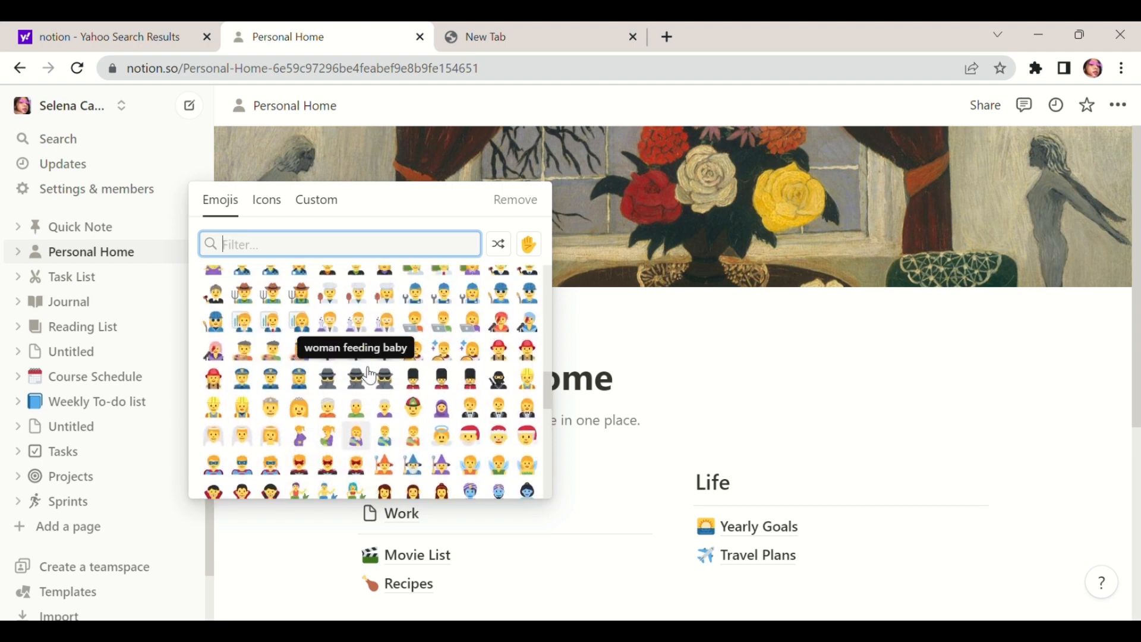
left_click(364, 376)
scroll(426, 576, "down", 2)
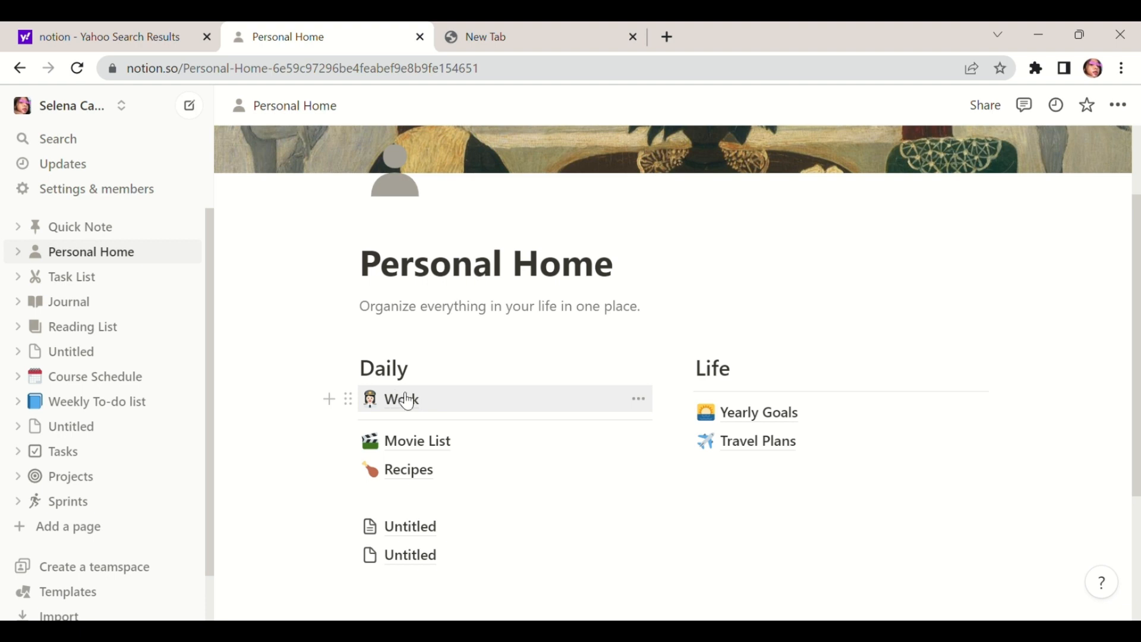
left_click(422, 406)
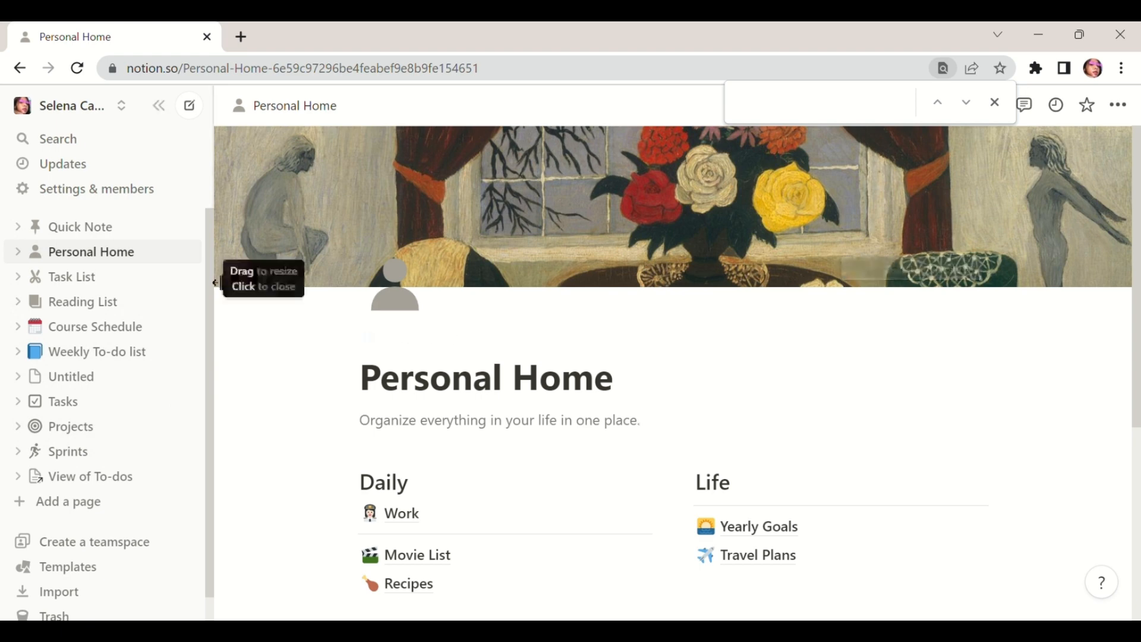
Add a new page to the workspace and title it "TUGAS KESEKRETARIATAN"
left_click(58, 510)
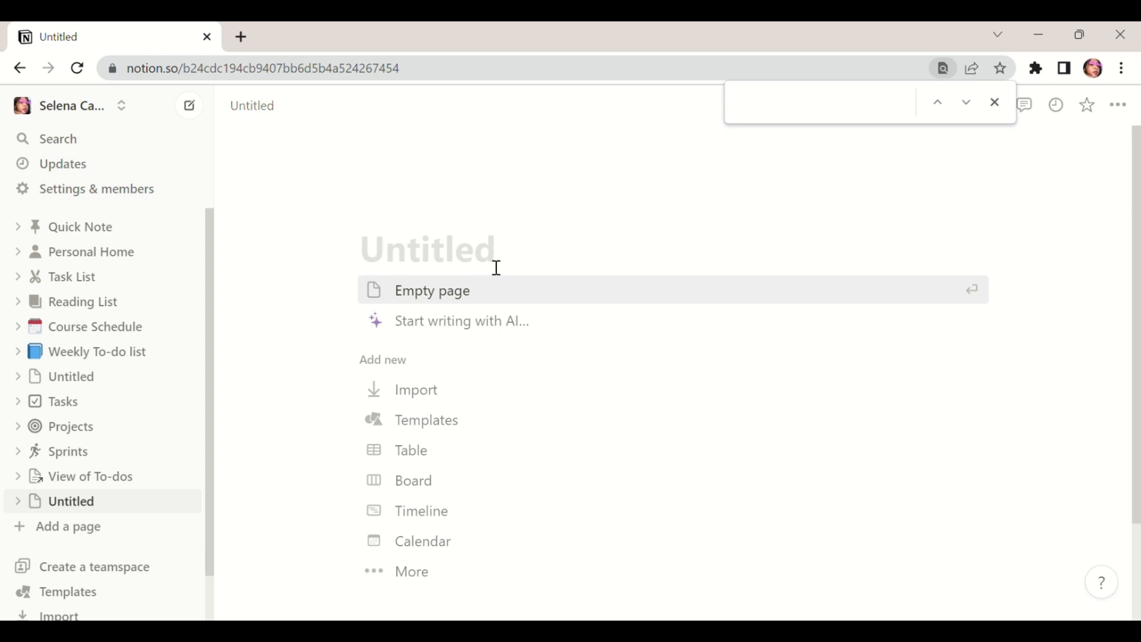
type("TUF")
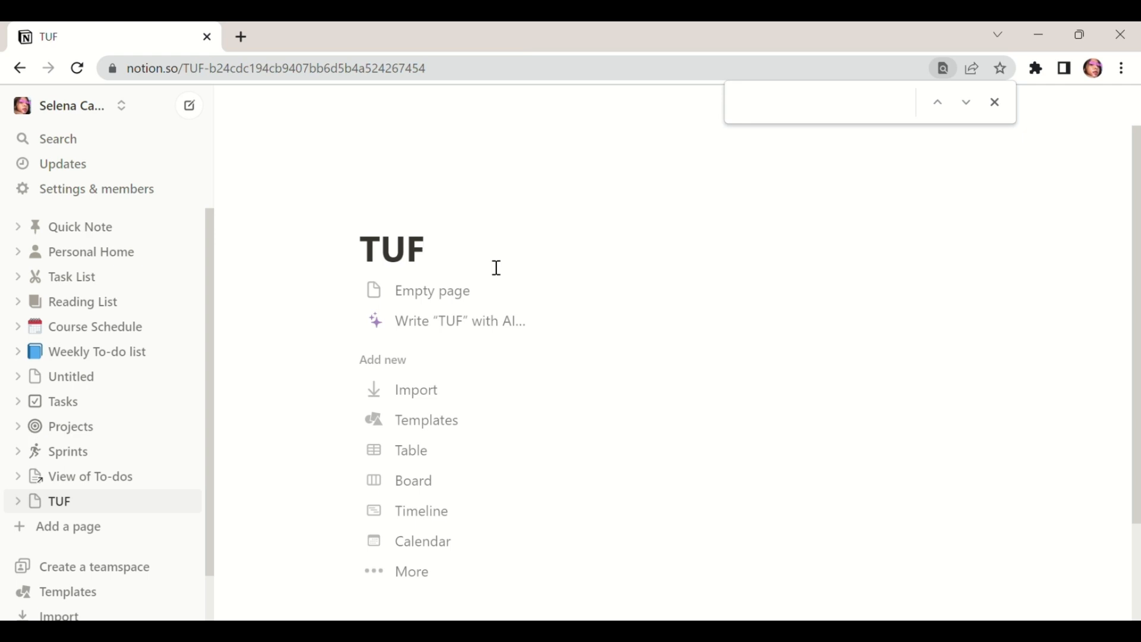
key("BackSpace")
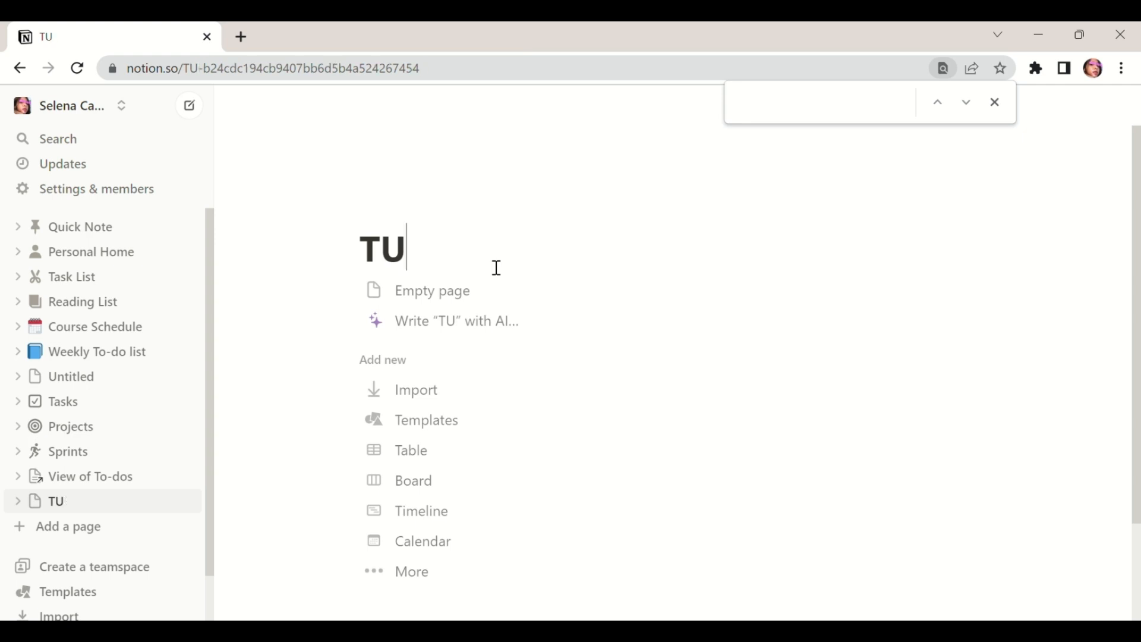
type("GAS KESEKRET")
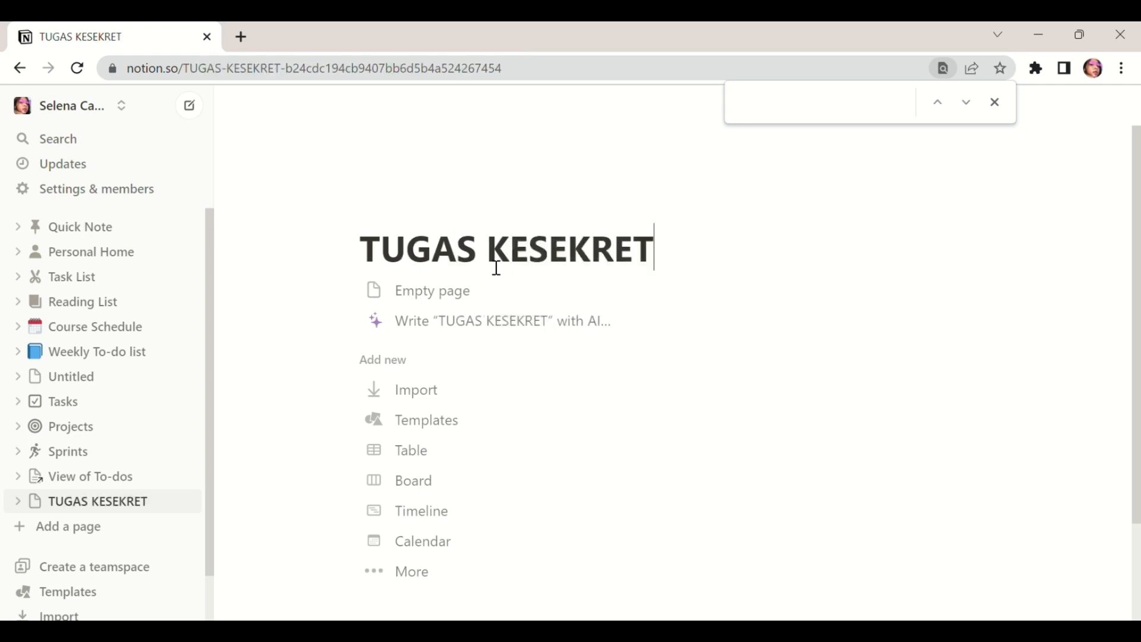
type("AR")
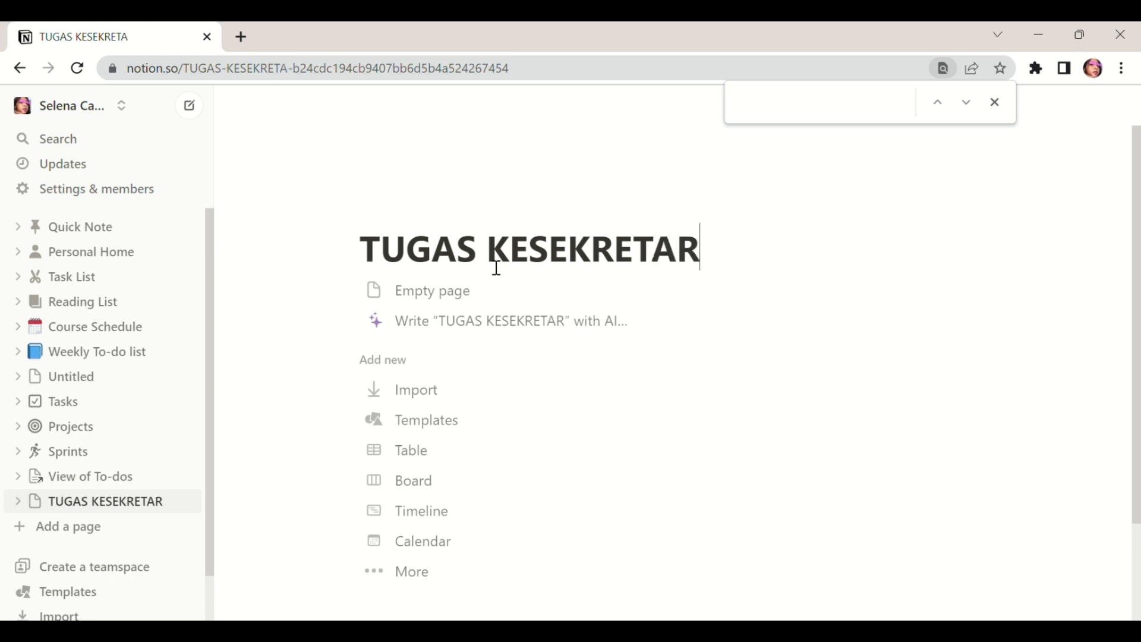
type("IATAN")
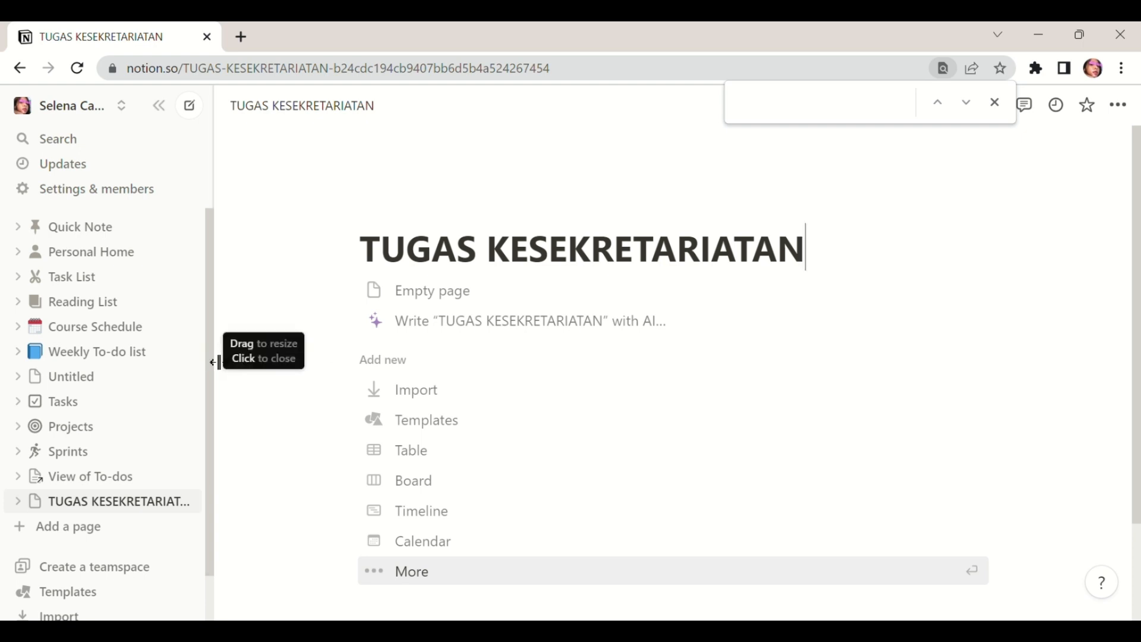
Browse the template gallery's categories from Suggested and Life through Student, Marketing and Human resources to Sales and Support
scroll(202, 350, "down", 1)
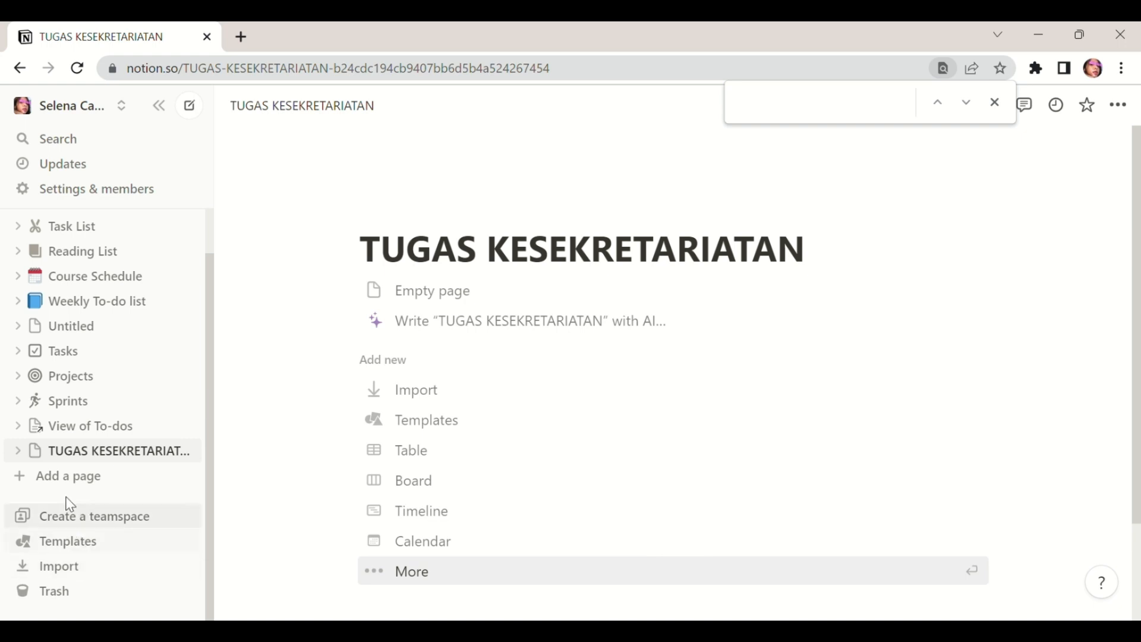
left_click(72, 550)
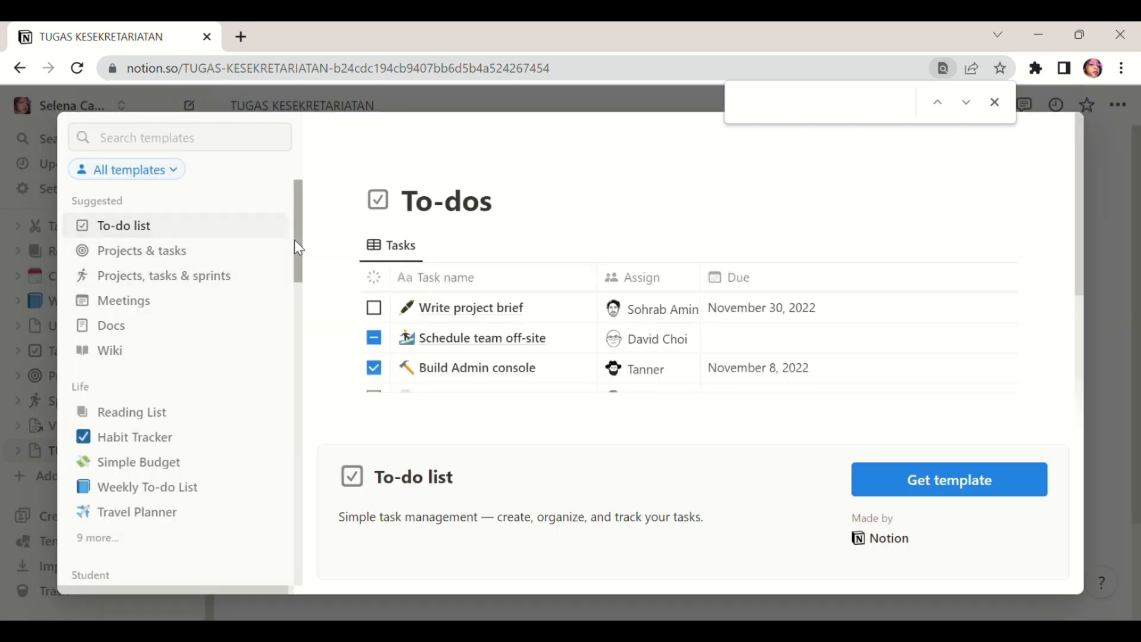
left_click_drag(295, 240, 294, 312)
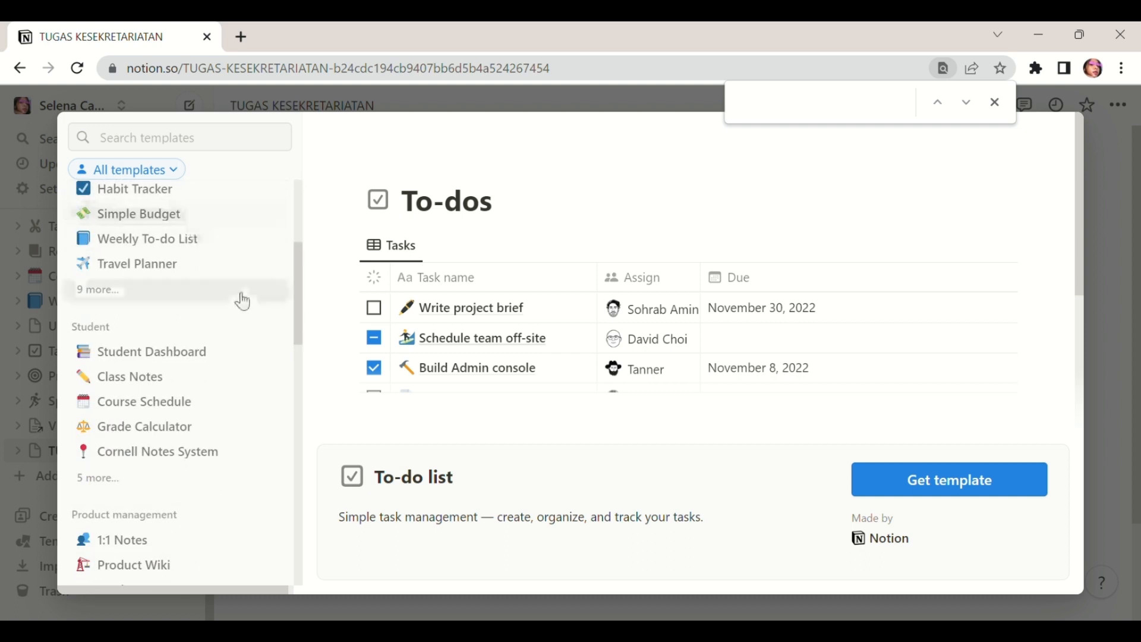
left_click_drag(296, 302, 292, 345)
left_click_drag(298, 360, 299, 389)
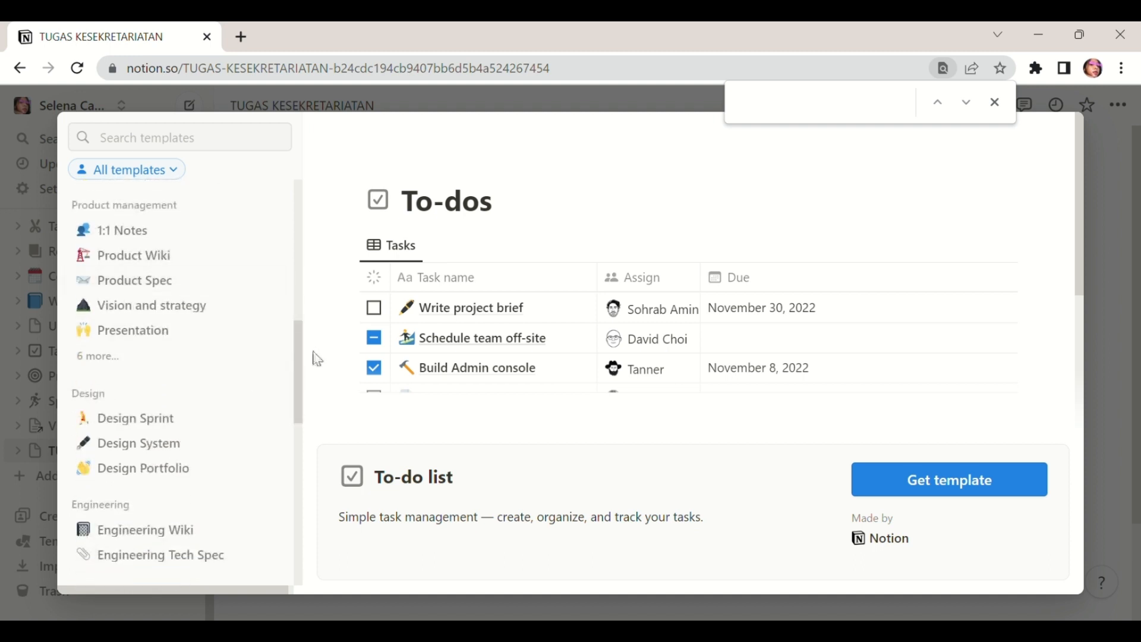
left_click_drag(296, 352, 288, 433)
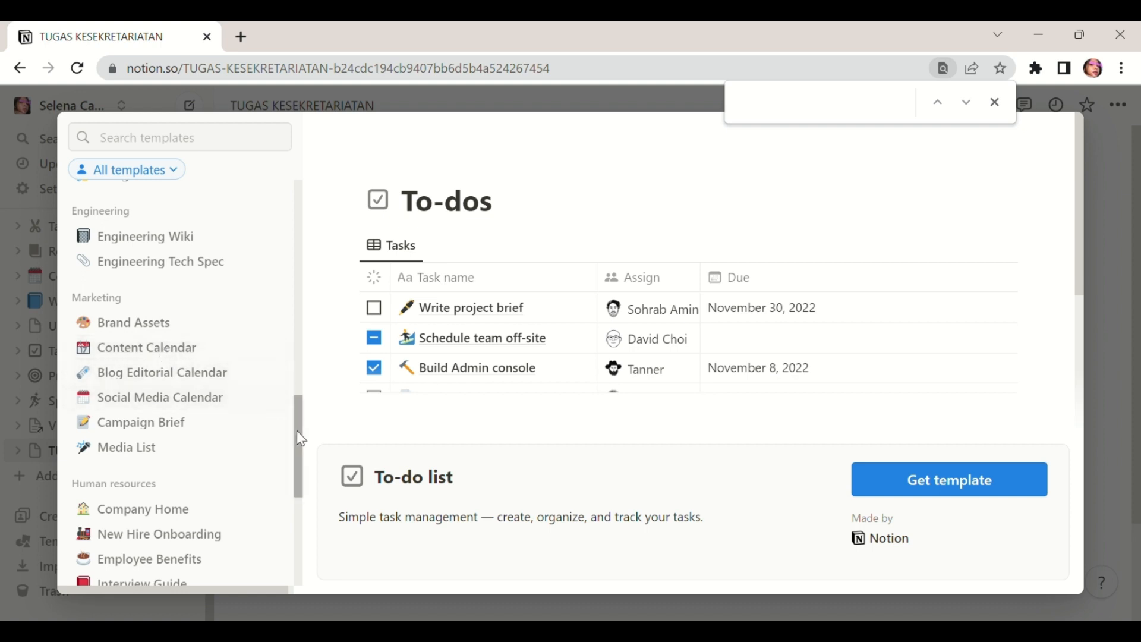
mouse_move(304, 443)
left_mouse_down()
mouse_move(297, 384)
mouse_move(302, 440)
left_mouse_up()
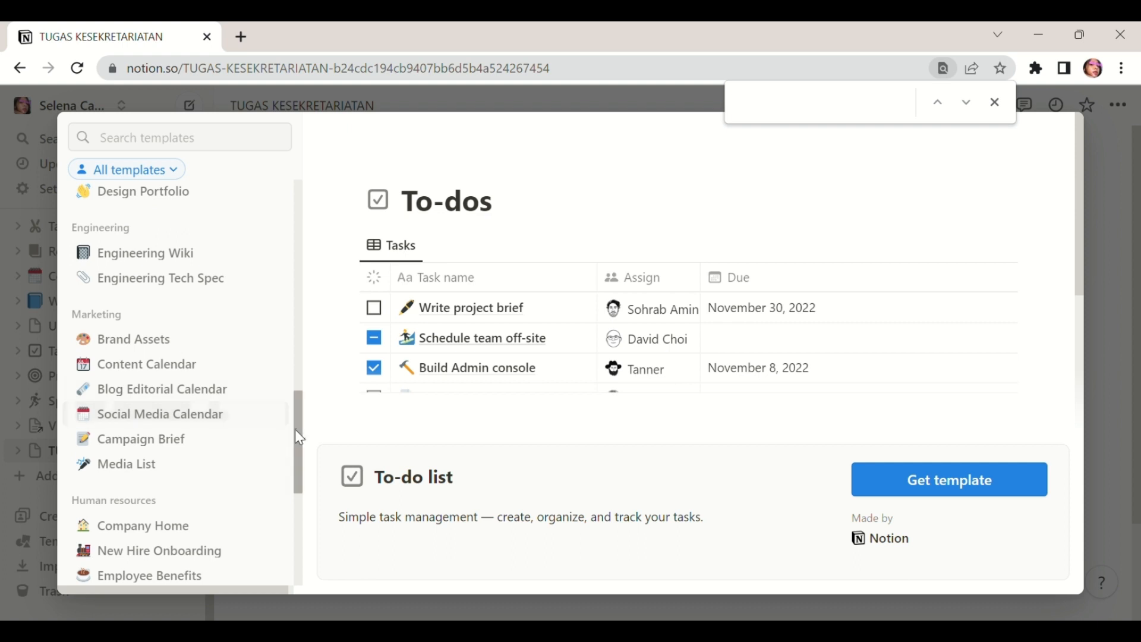
left_click_drag(305, 444, 299, 538)
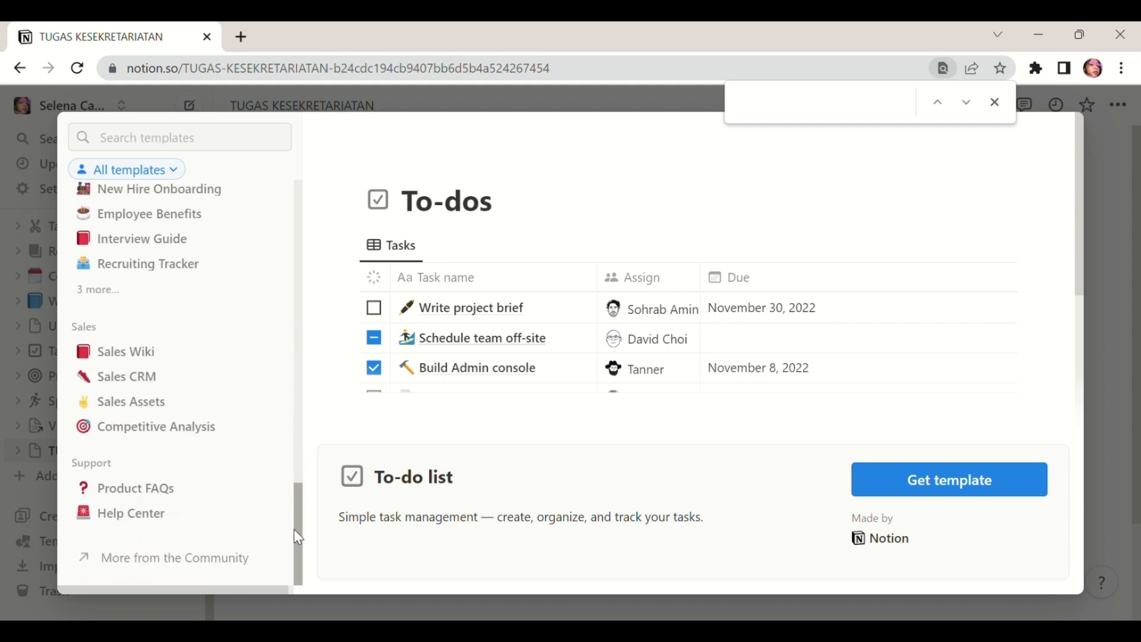
Close the template gallery and open the Weekly To-do list page at its weekday columns
key("Escape")
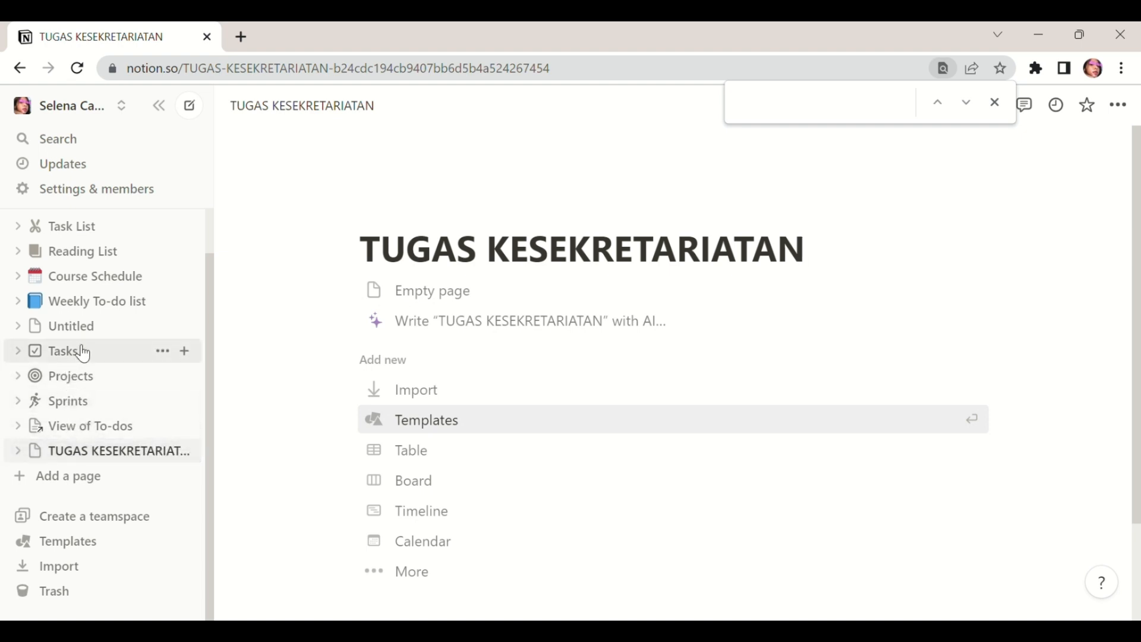
left_click(109, 315)
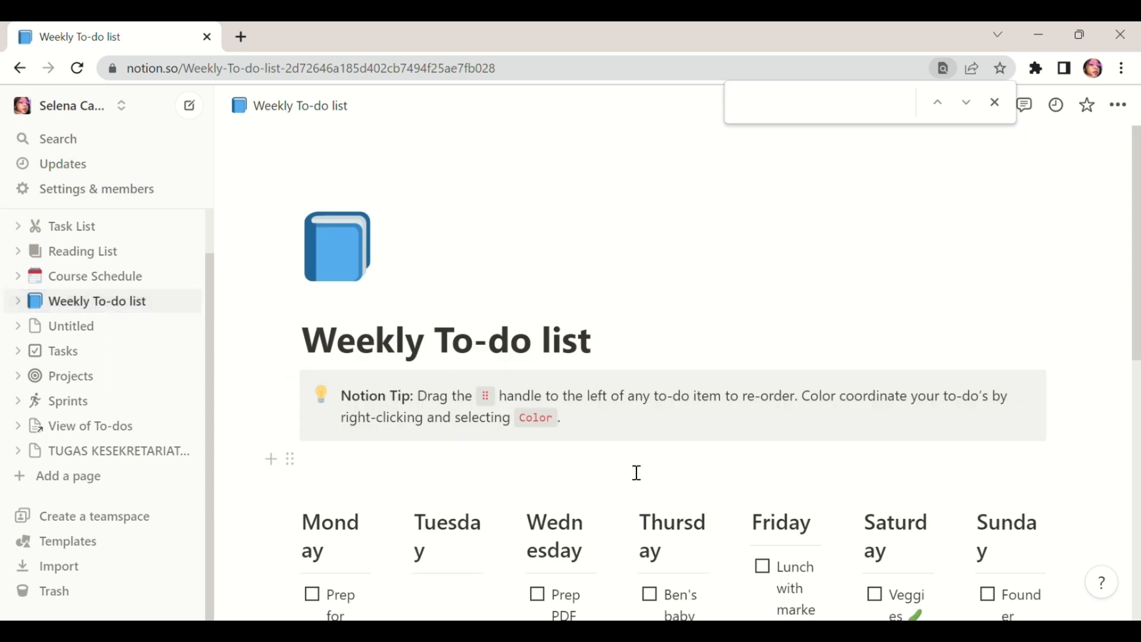
scroll(637, 473, "down", 5)
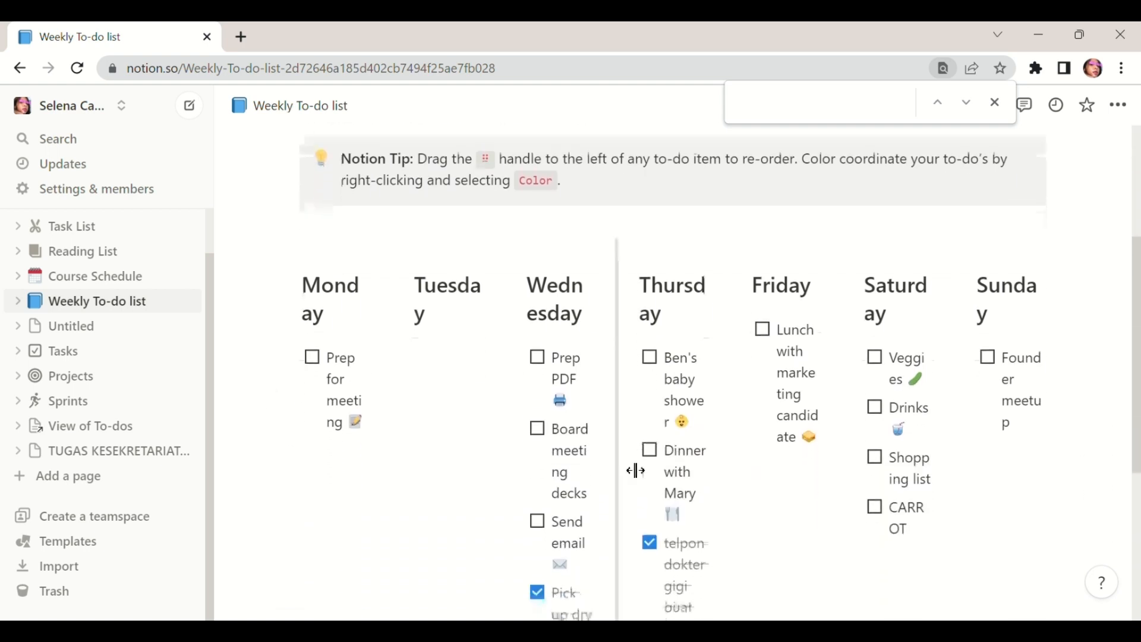
scroll(636, 470, "down", 1)
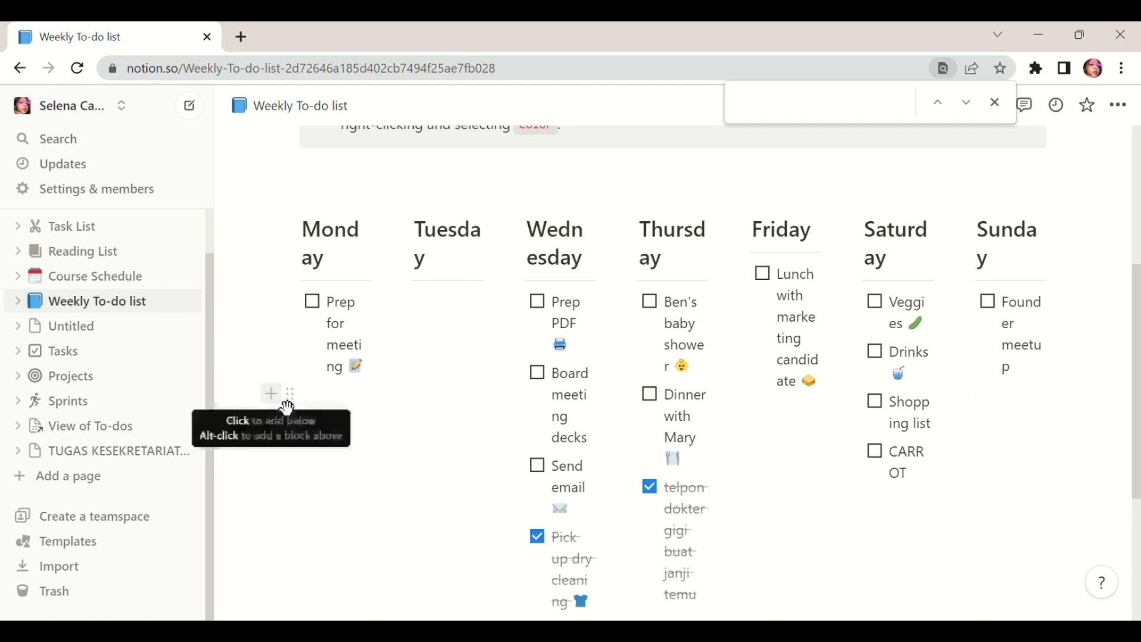
Add a to-do item "BUAT JANJI DOKTER GIGI" below the meeting item in the Monday column
left_click(272, 394)
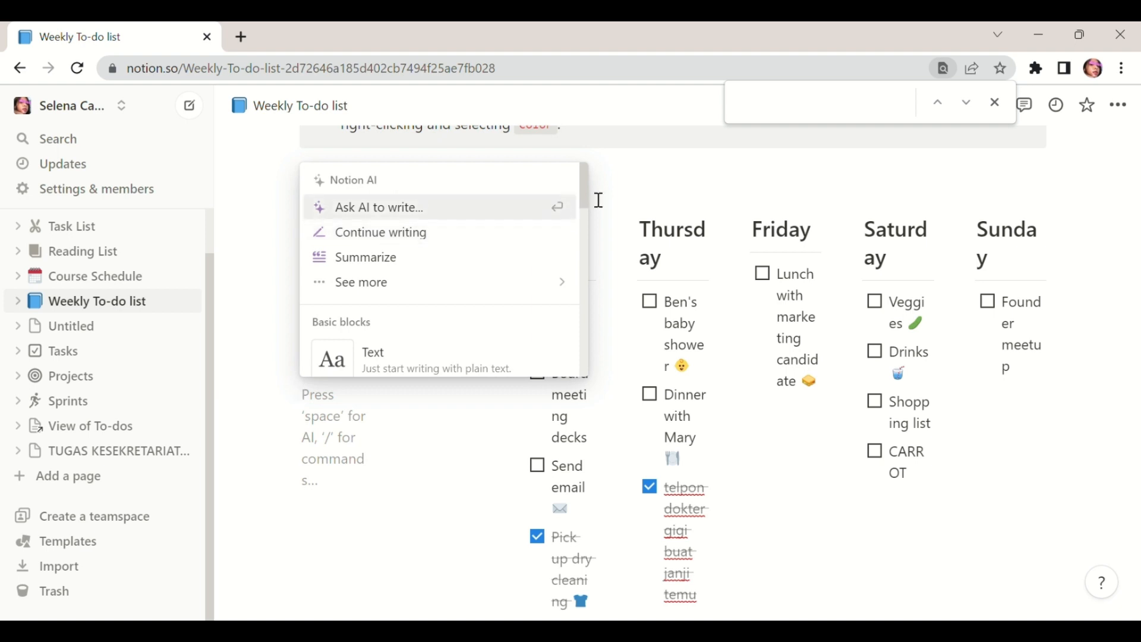
left_click_drag(585, 194, 585, 240)
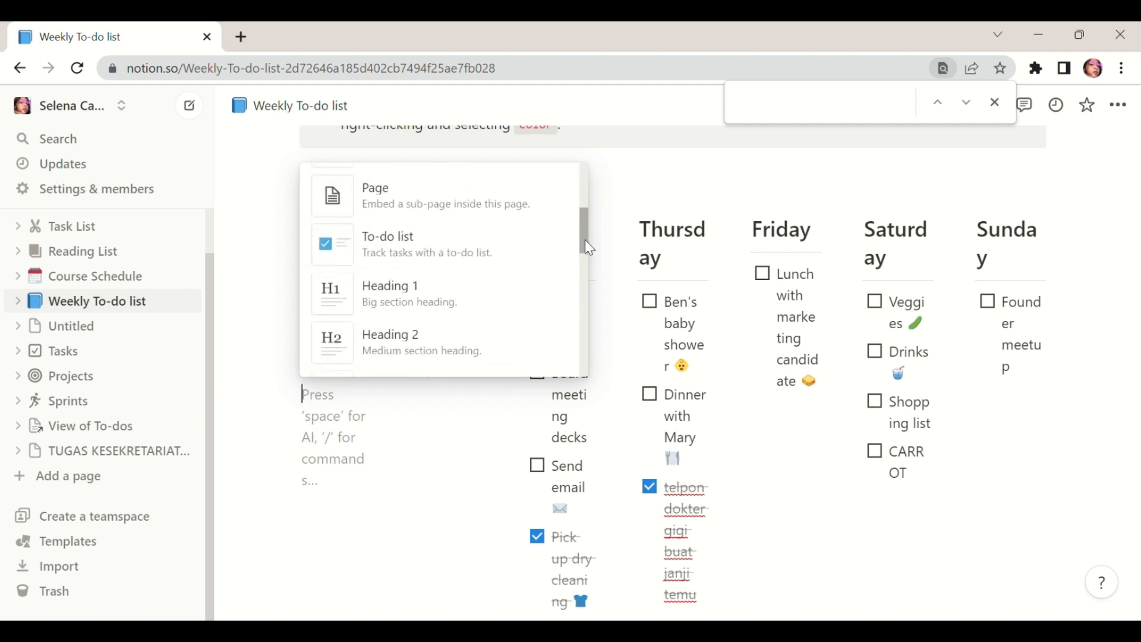
left_click(493, 264)
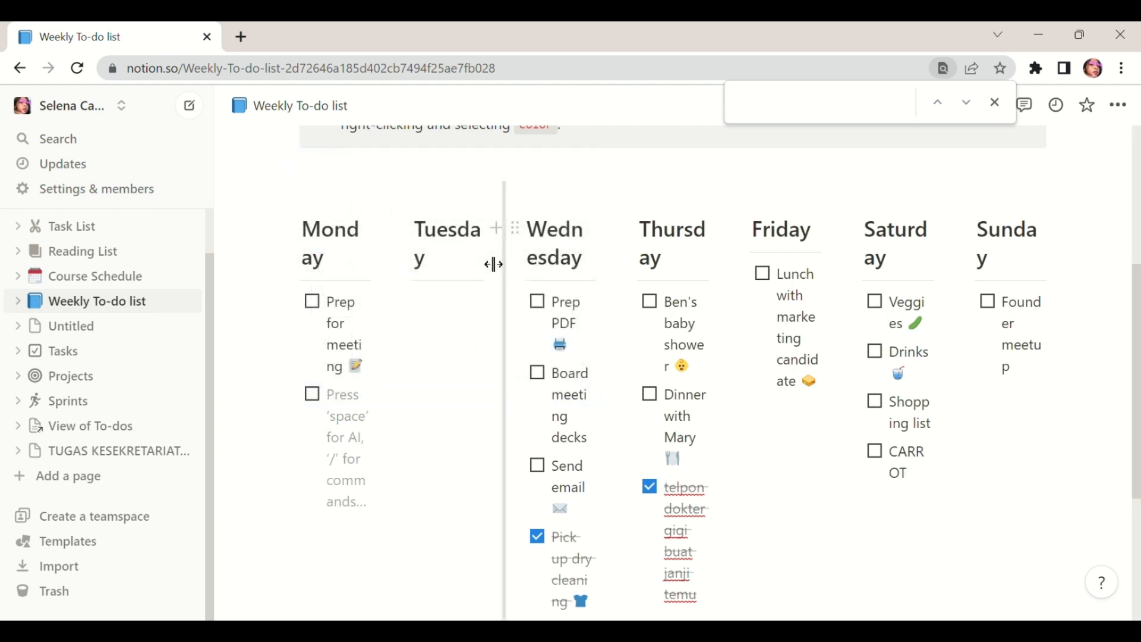
type("BUAT JANJI DOKTER GIGI")
key("Return")
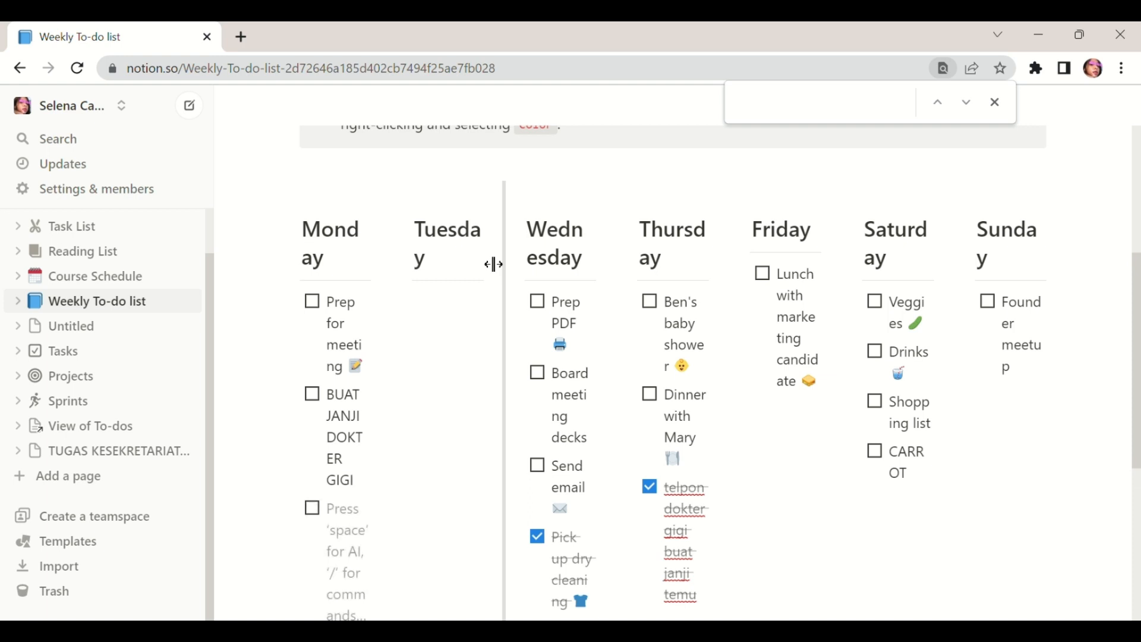
key("BackSpace")
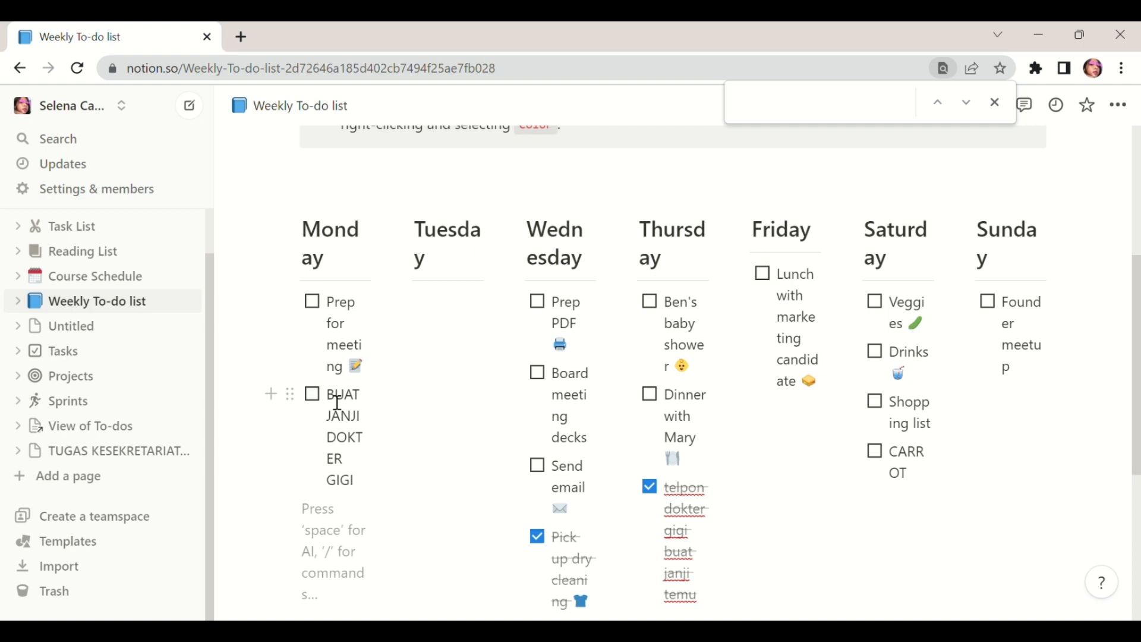
Move the "BUAT JANJI DOKTER GIGI" to-do from Monday to the Tuesday column and mark it as done
left_click_drag(327, 395, 377, 480)
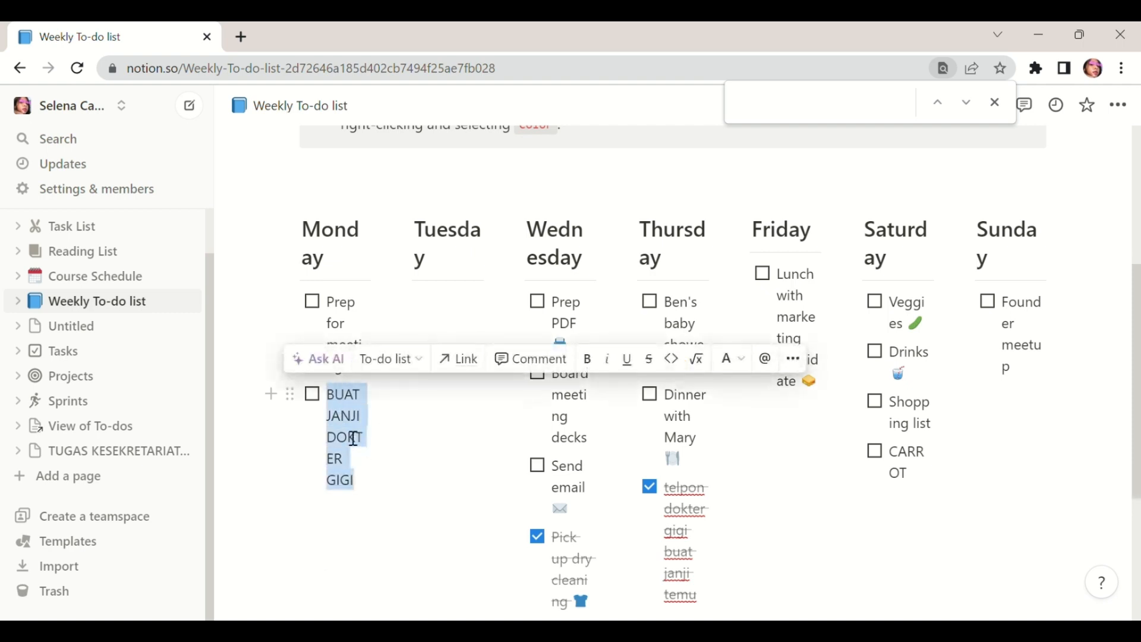
left_click(437, 449)
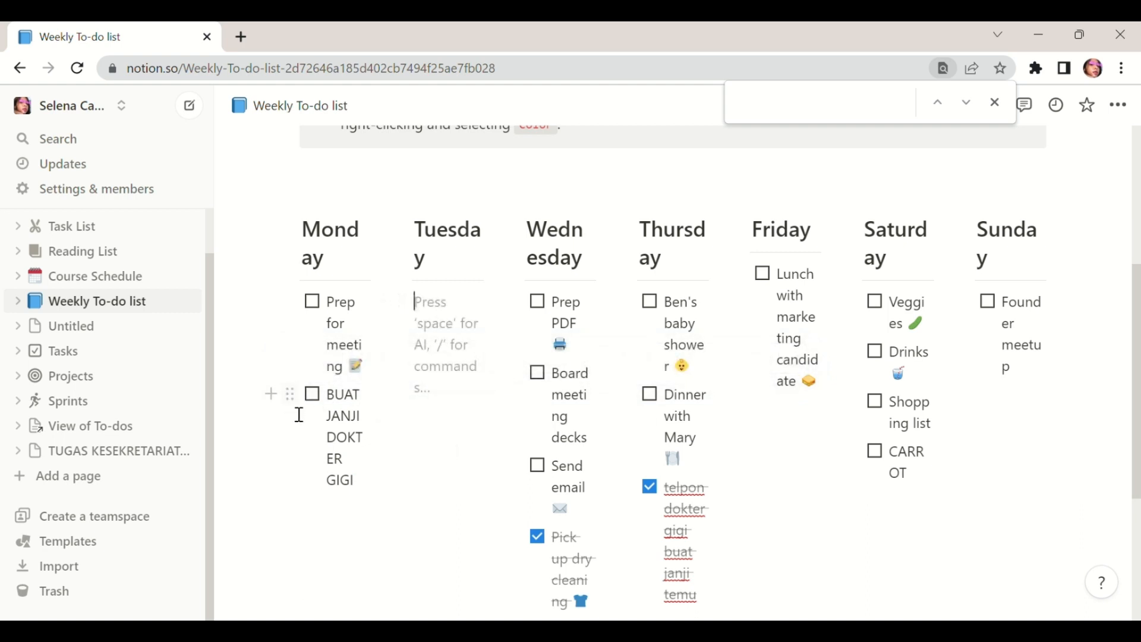
left_click_drag(274, 388, 441, 349)
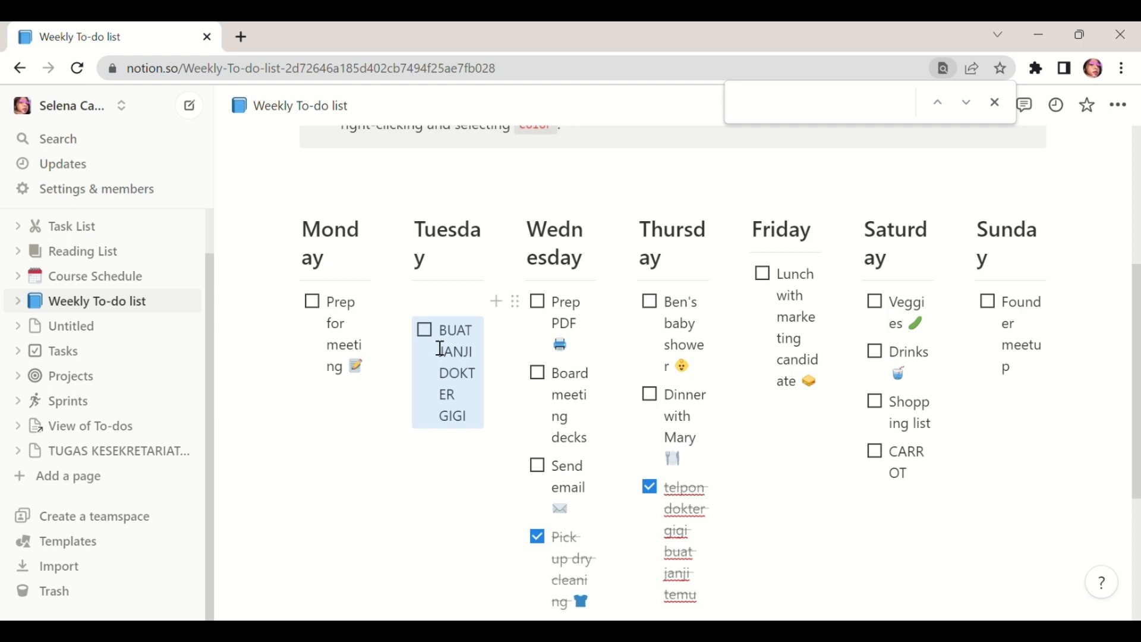
left_click(449, 456)
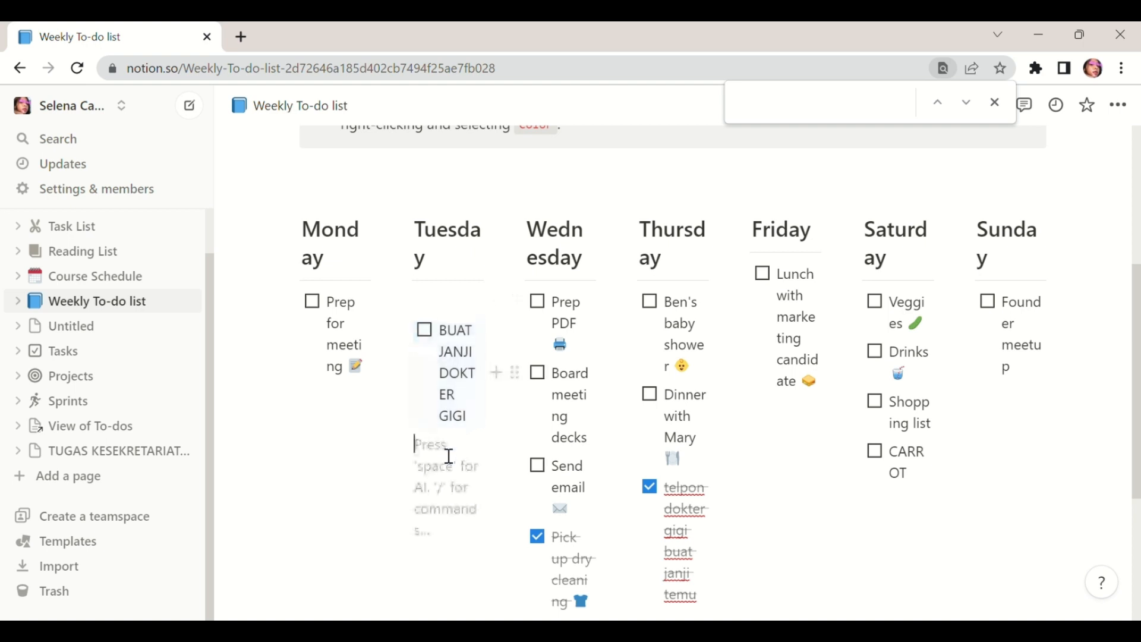
key("BackSpace")
key("Escape")
left_click(431, 333)
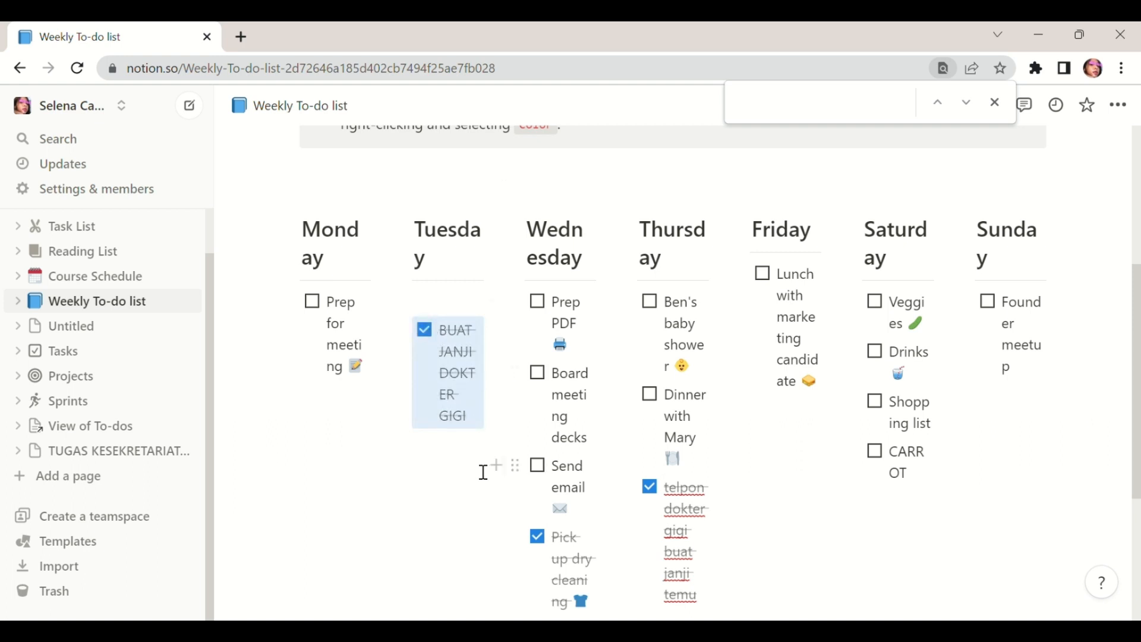
Add a to-do item "KETEMU DOKTER GIGI" at the end of the Friday column and mark it as done
left_click(782, 421)
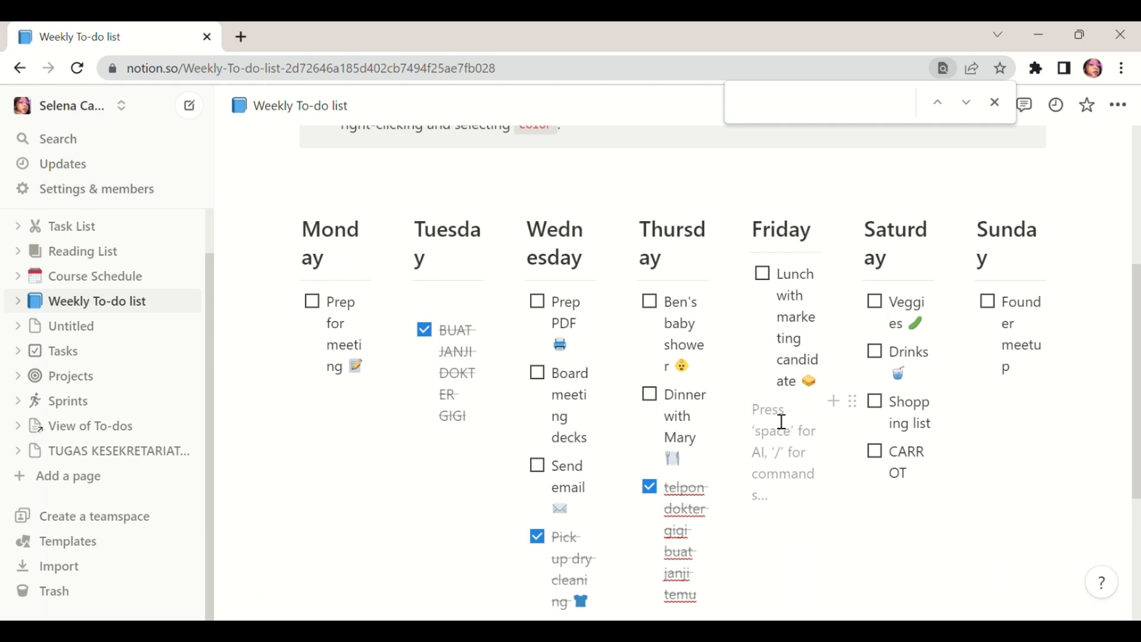
type("/")
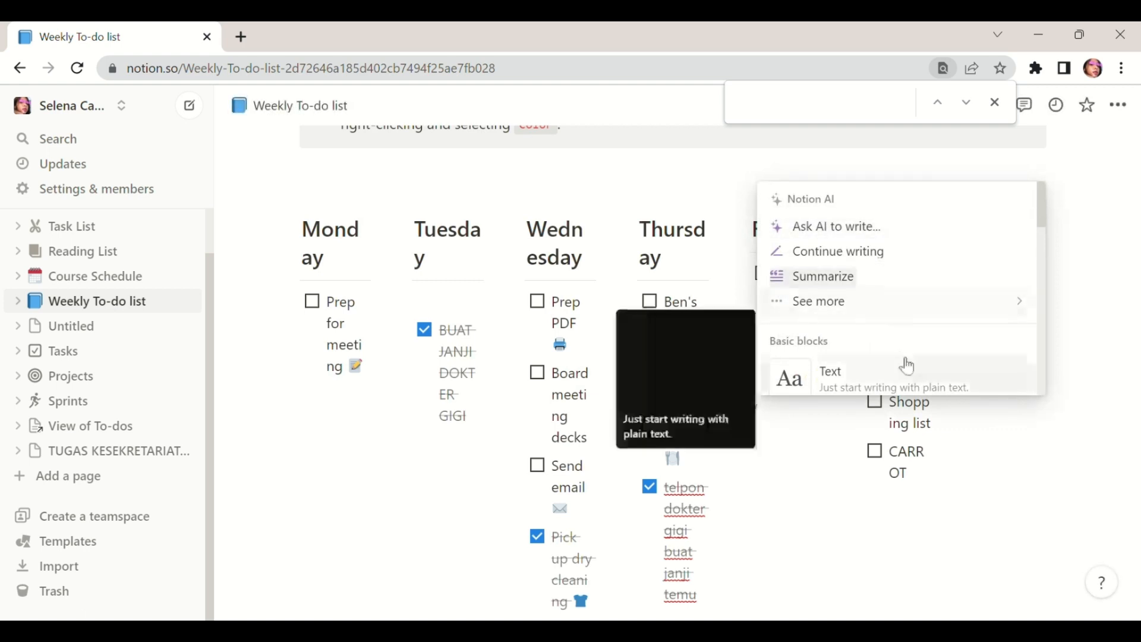
scroll(906, 364, "down", 4)
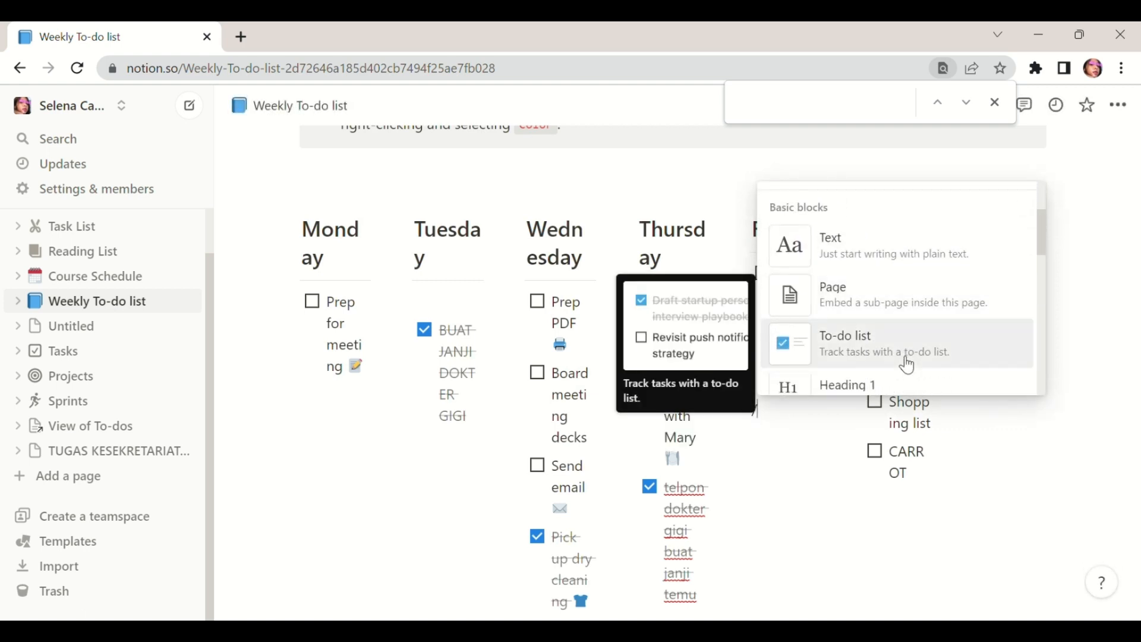
left_click(889, 357)
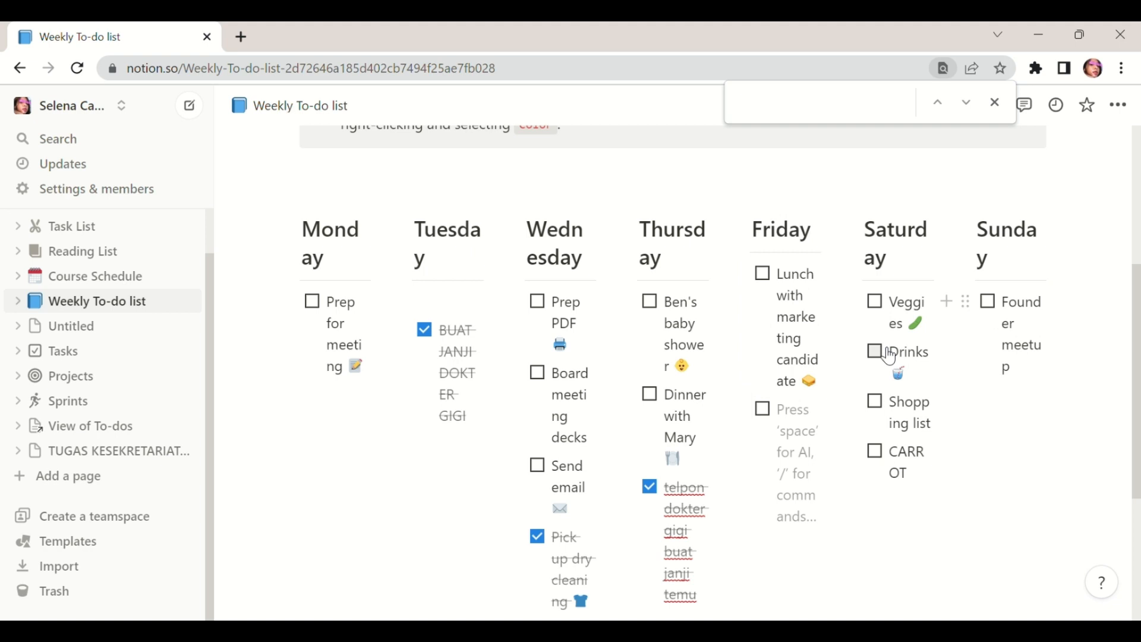
type("KETE")
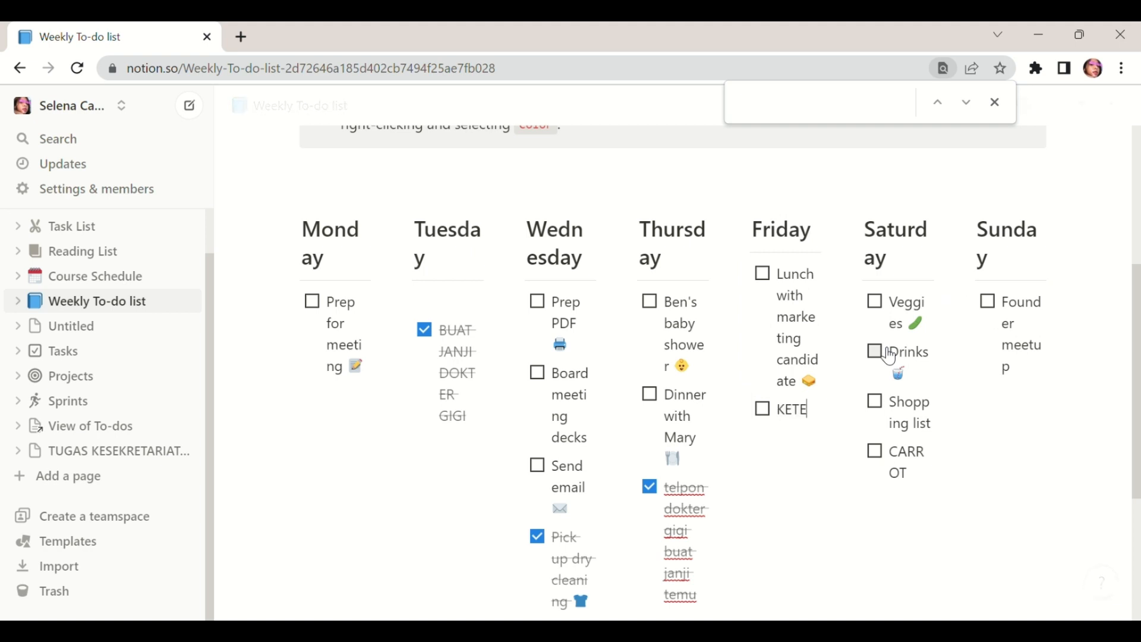
type("MU DOKTER GIGI")
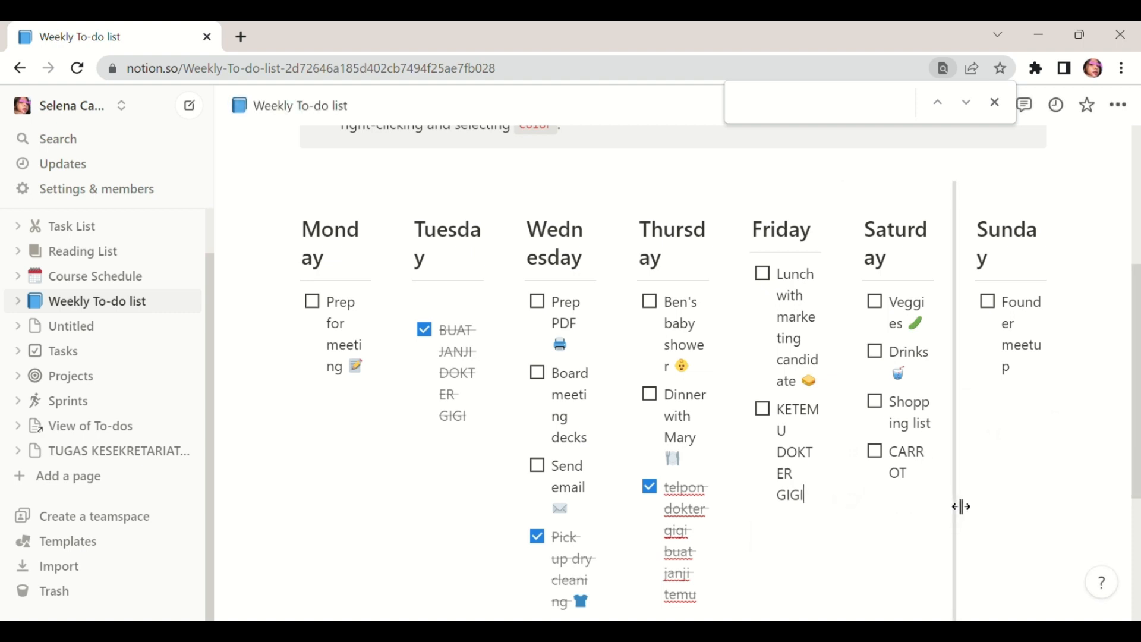
left_click(767, 412)
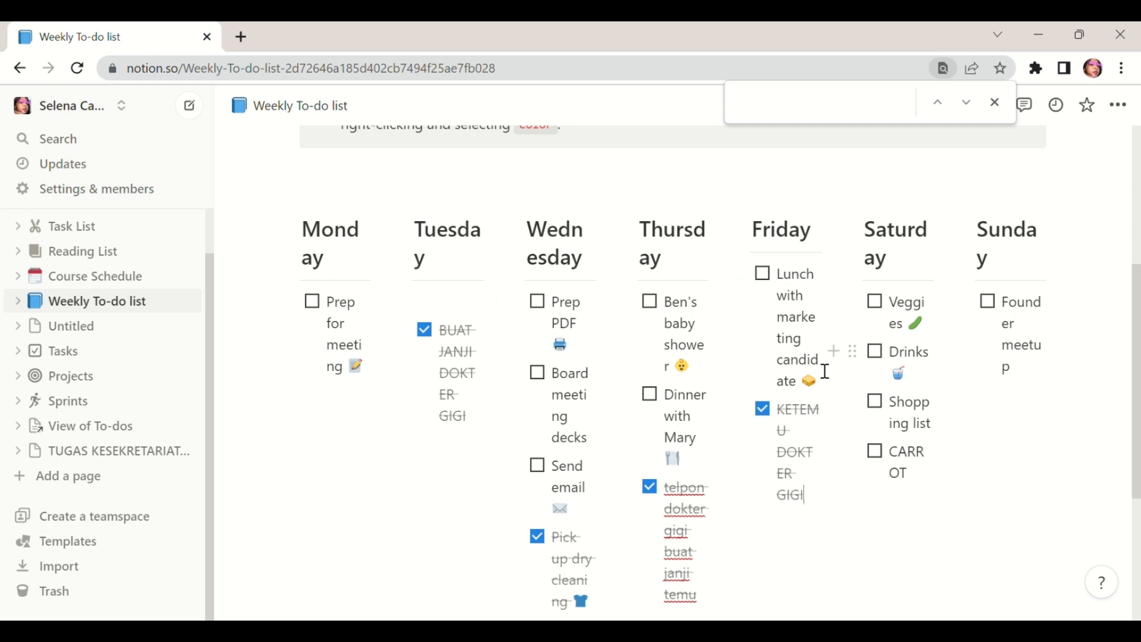
Look over the status groups in the Projects page's Active view, from Planning through Canceled and the hidden groups to Done
scroll(953, 412, "down", 3)
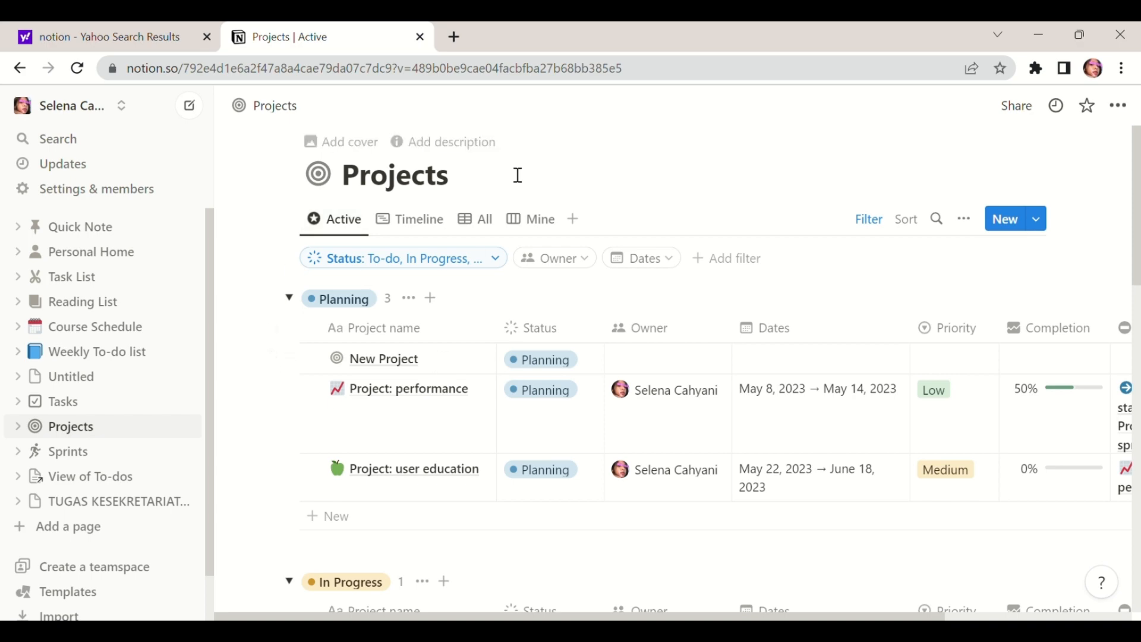
scroll(521, 460, "down", 8)
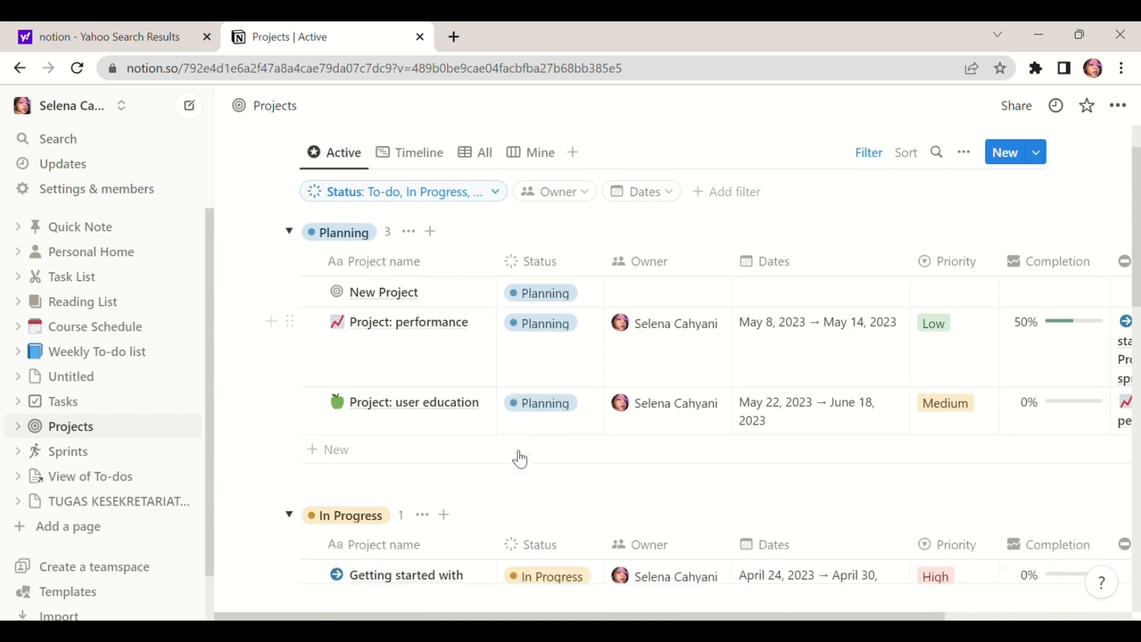
scroll(521, 460, "up", 8)
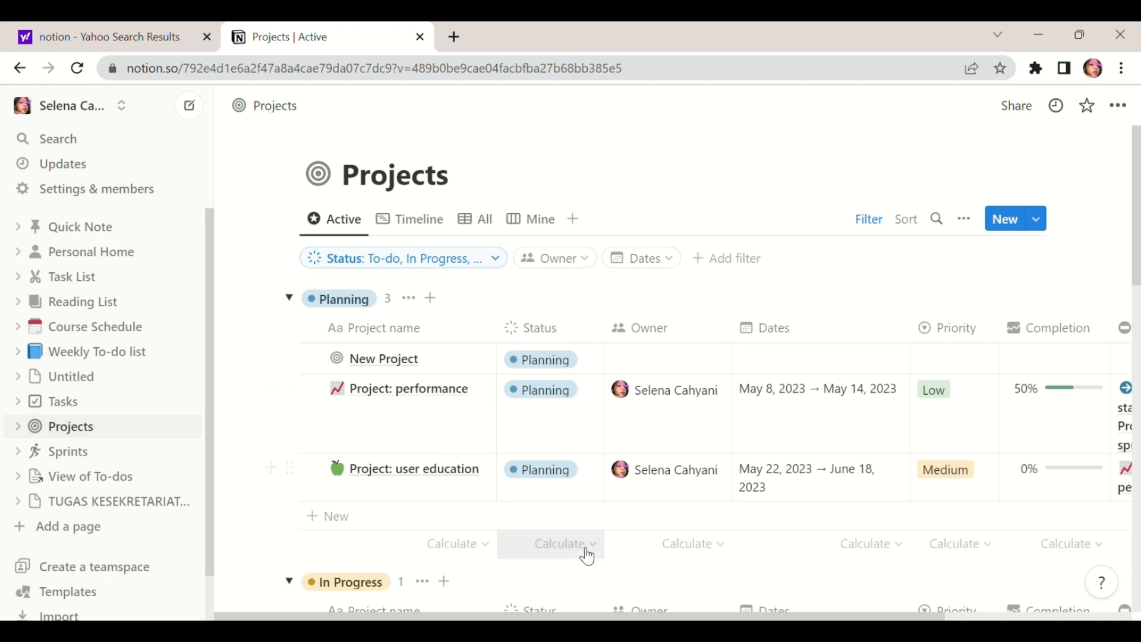
scroll(586, 546, "down", 8)
scroll(593, 544, "down", 4)
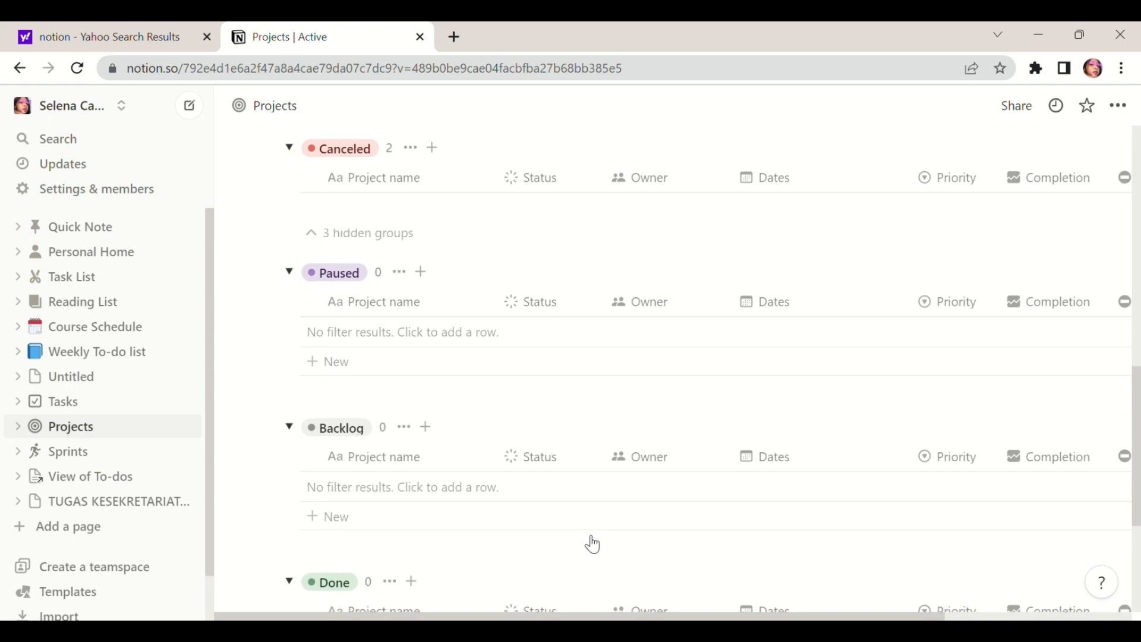
scroll(593, 544, "up", 10)
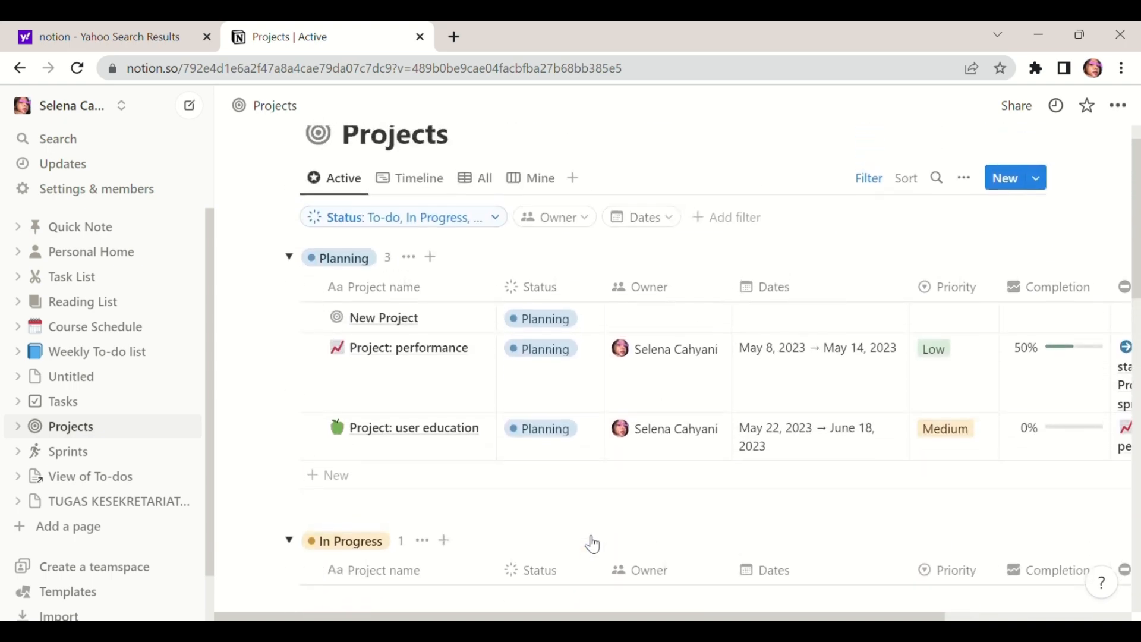
scroll(594, 545, "up", 1)
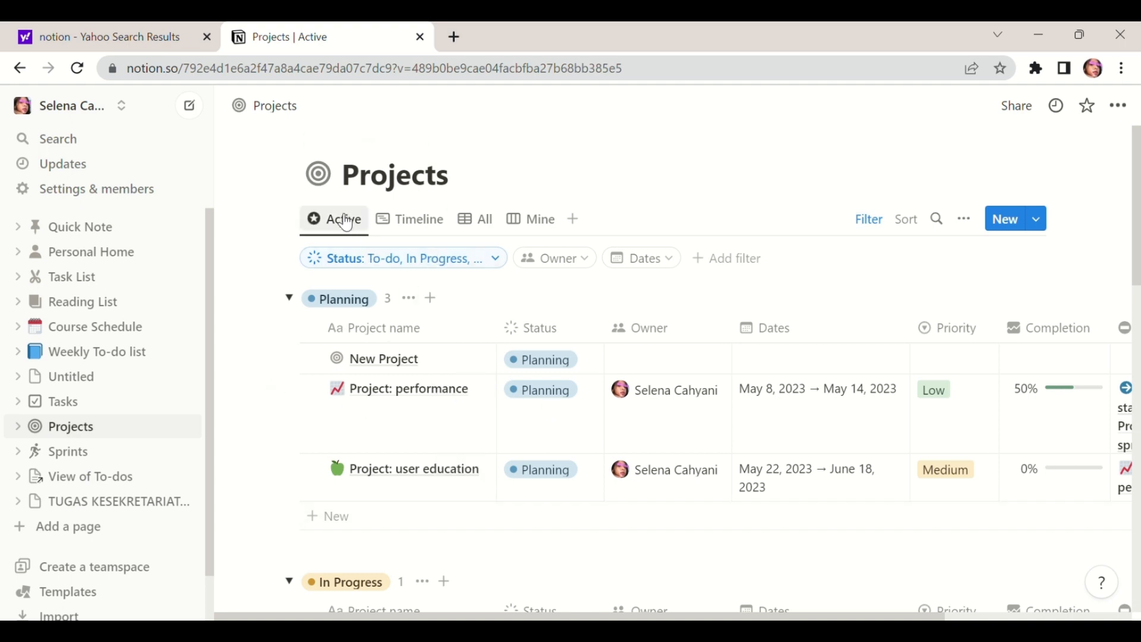
Switch Projects to the Timeline view and examine its scheduled projects across the months and status groups
left_click(421, 234)
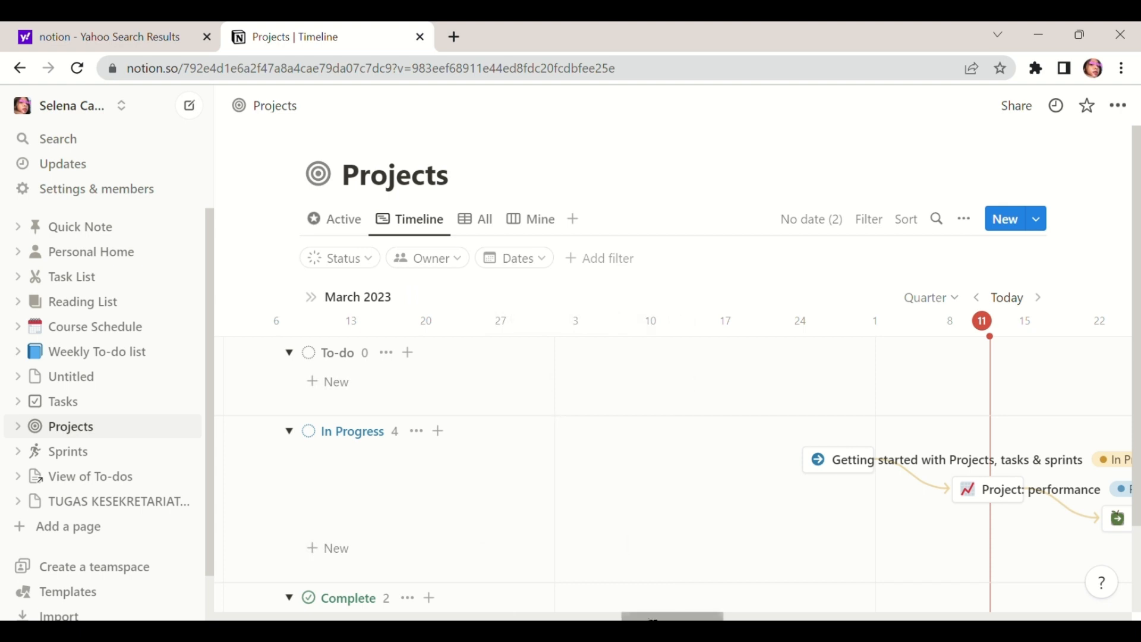
left_click_drag(654, 618, 724, 618)
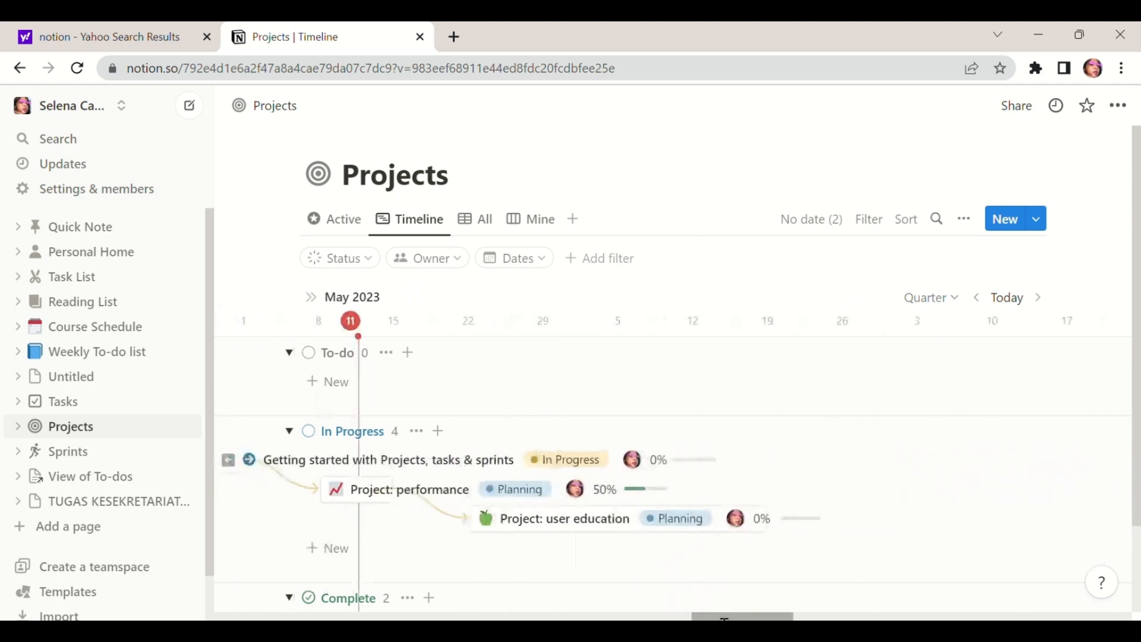
scroll(701, 487, "down", 2)
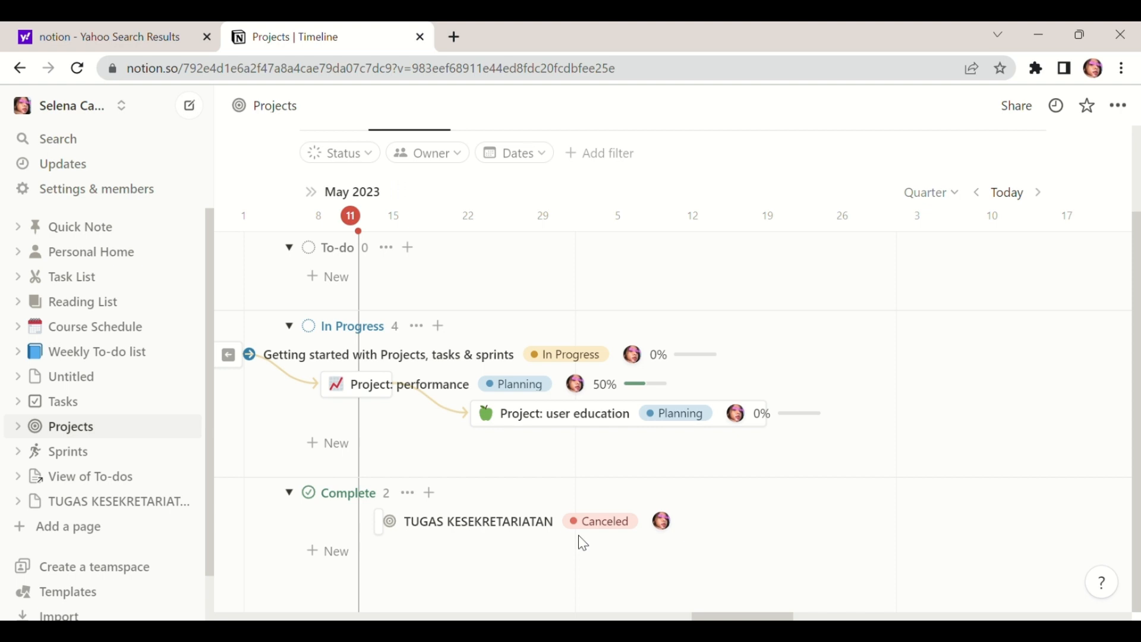
left_click_drag(740, 616, 454, 604)
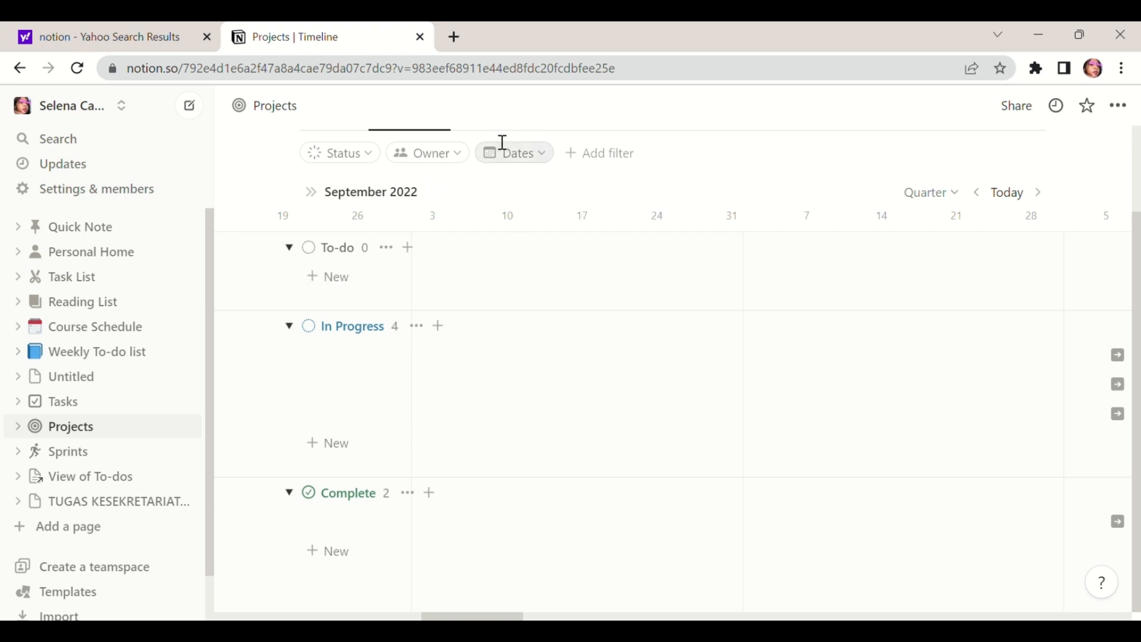
scroll(512, 228, "up", 2)
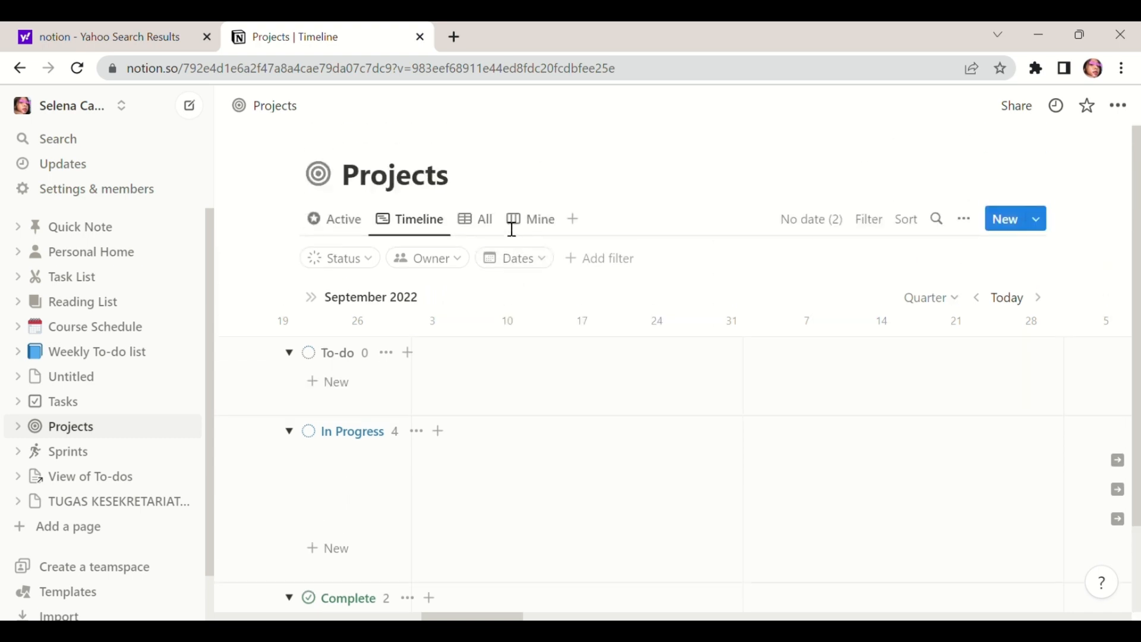
Return to the Active view, check the Status filter's options, and add a new project row to the Planning group
left_click(361, 221)
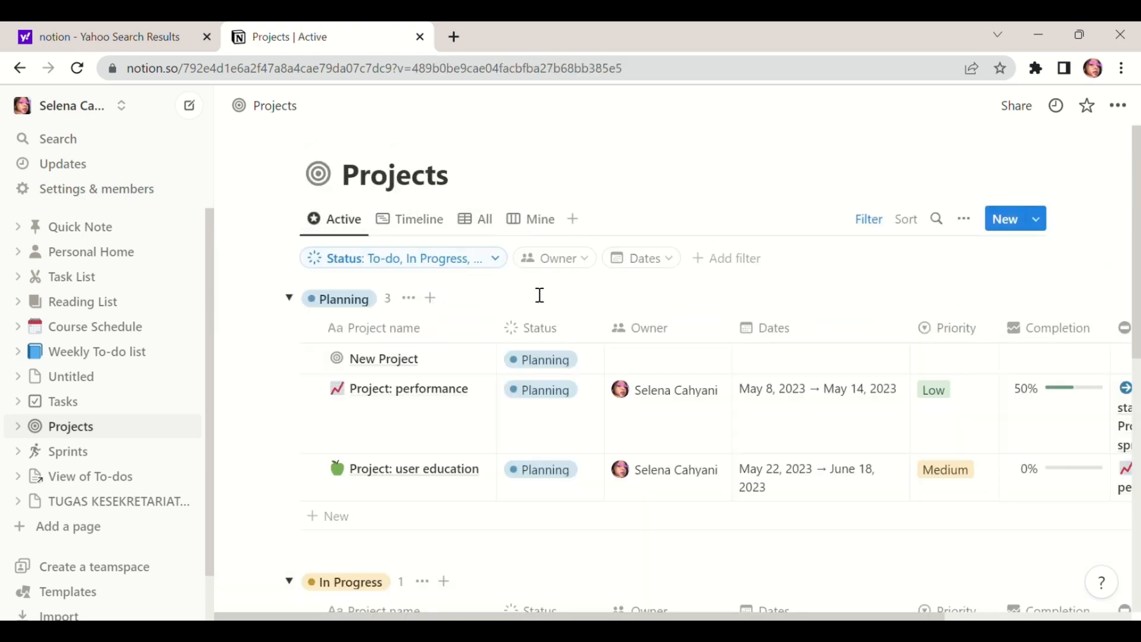
left_click(497, 261)
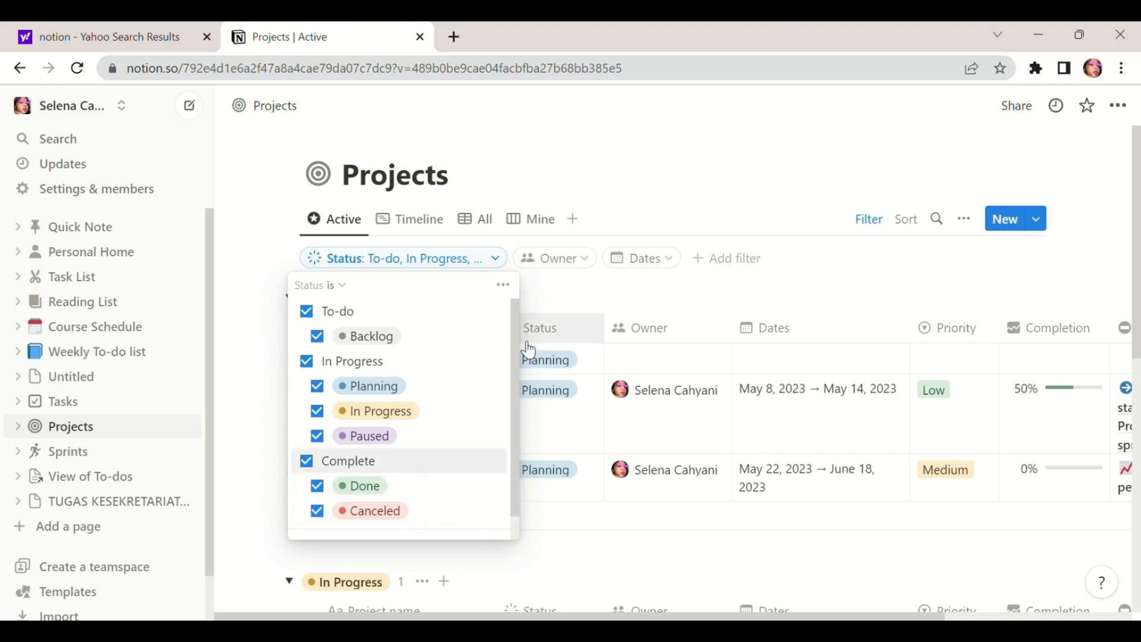
left_click(586, 522)
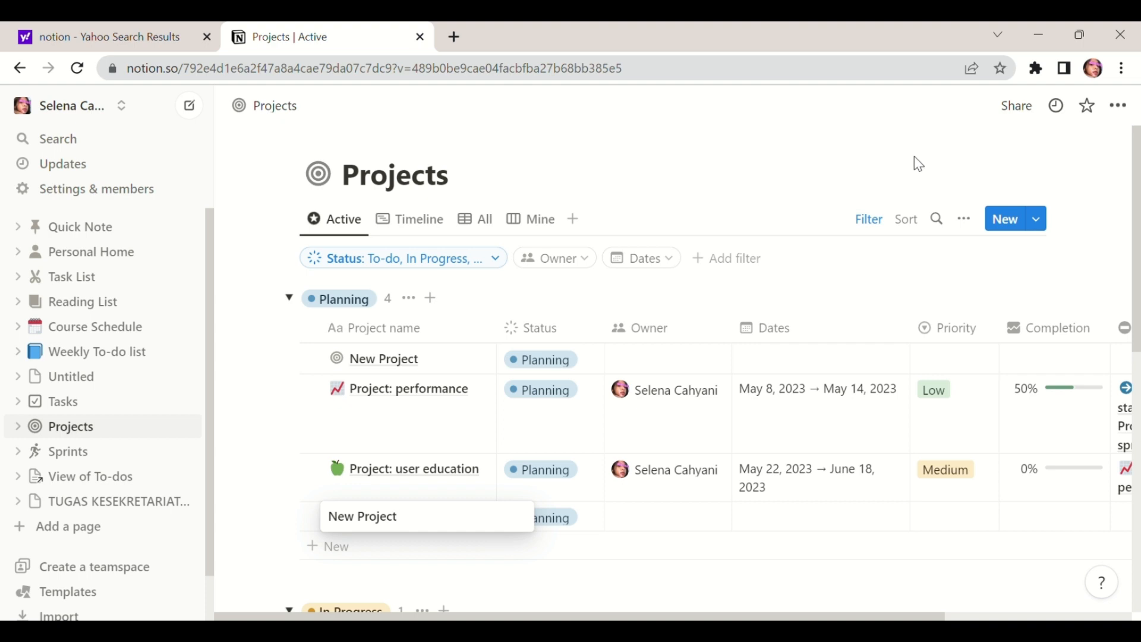
Add a new project to the Planning group and title it "TUGAS KESEKRETARIATAN"
left_click(1065, 112)
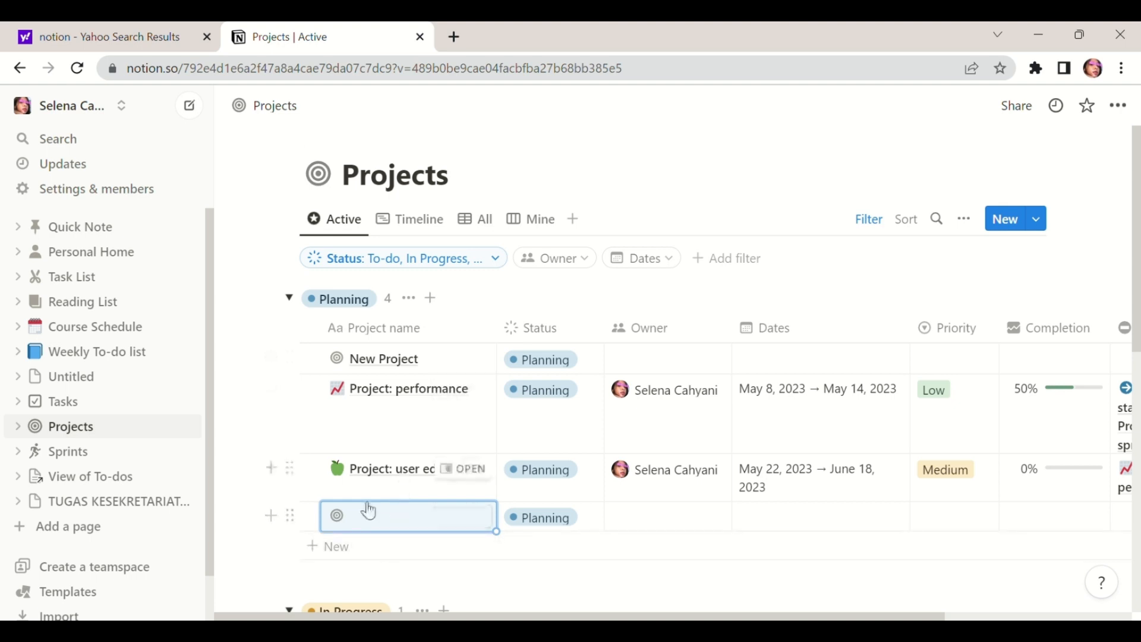
left_click(437, 300)
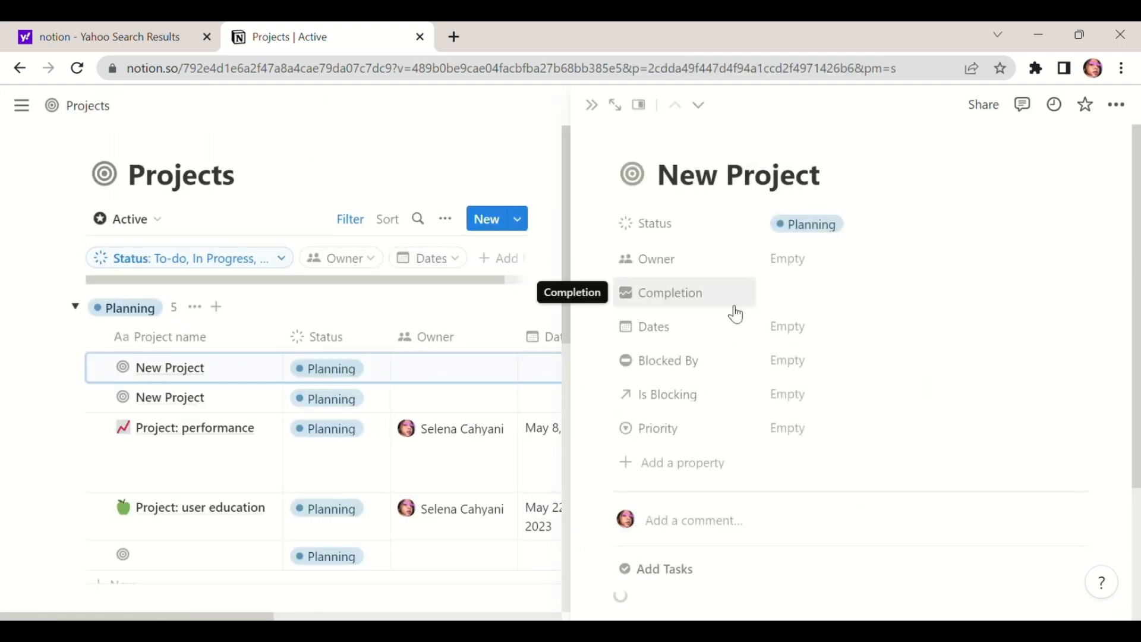
key("BackSpace")
key("BackSpace")
key("BackSpace")
key("BackSpace")
key("BackSpace")
key("BackSpace")
key("BackSpace")
key("BackSpace")
key("BackSpace")
key("BackSpace")
key("BackSpace")
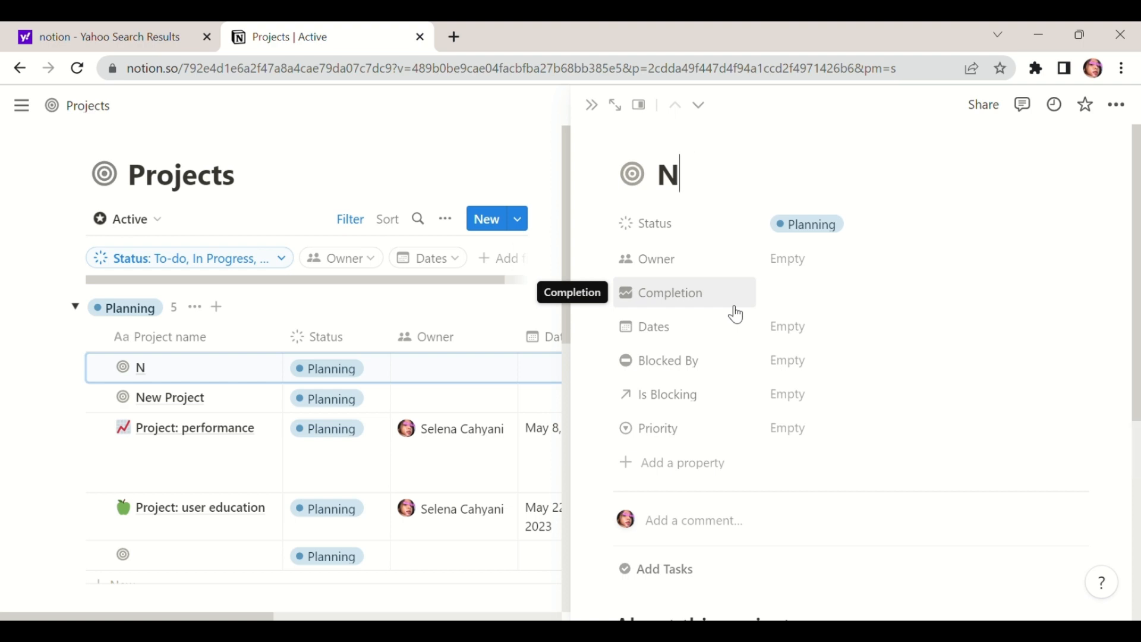
type("TUGAS K")
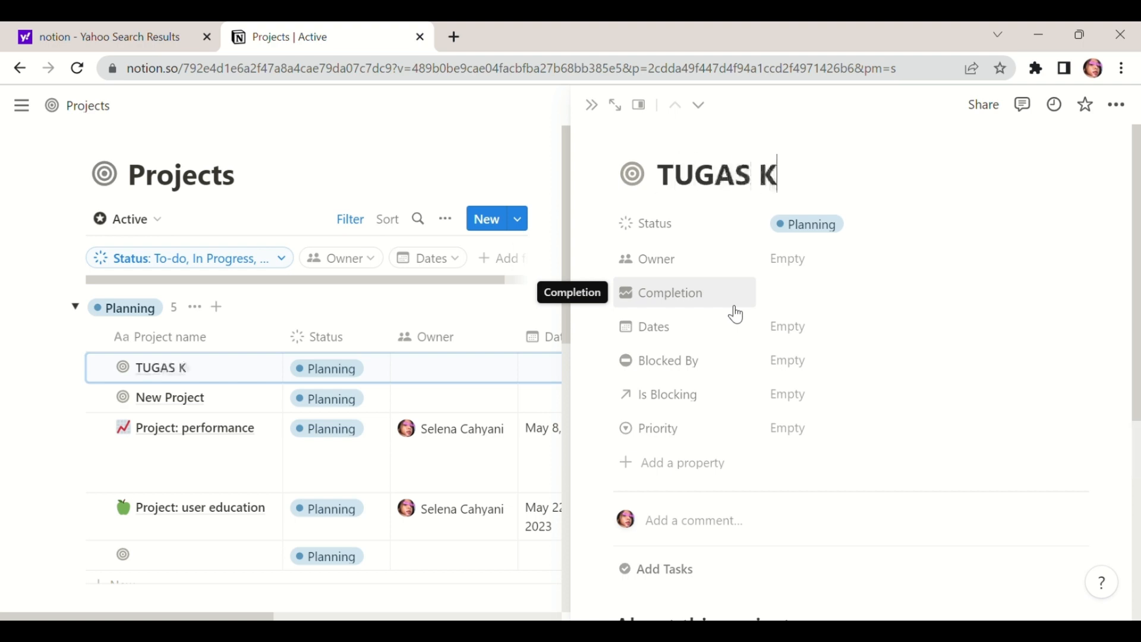
type("ESEKRETARIAT")
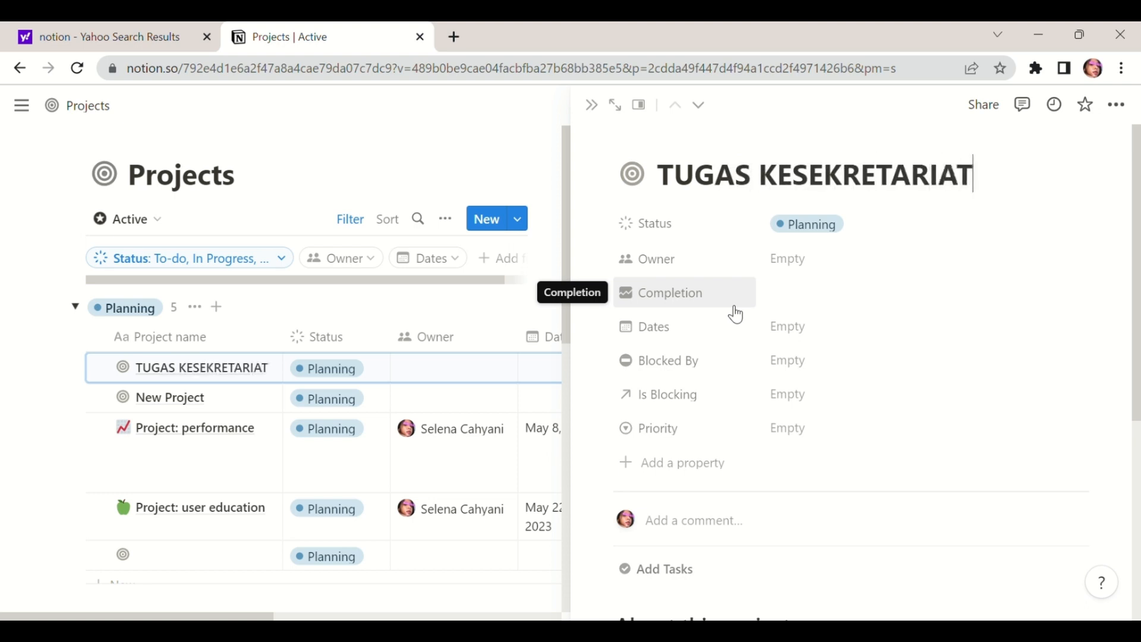
type("AN")
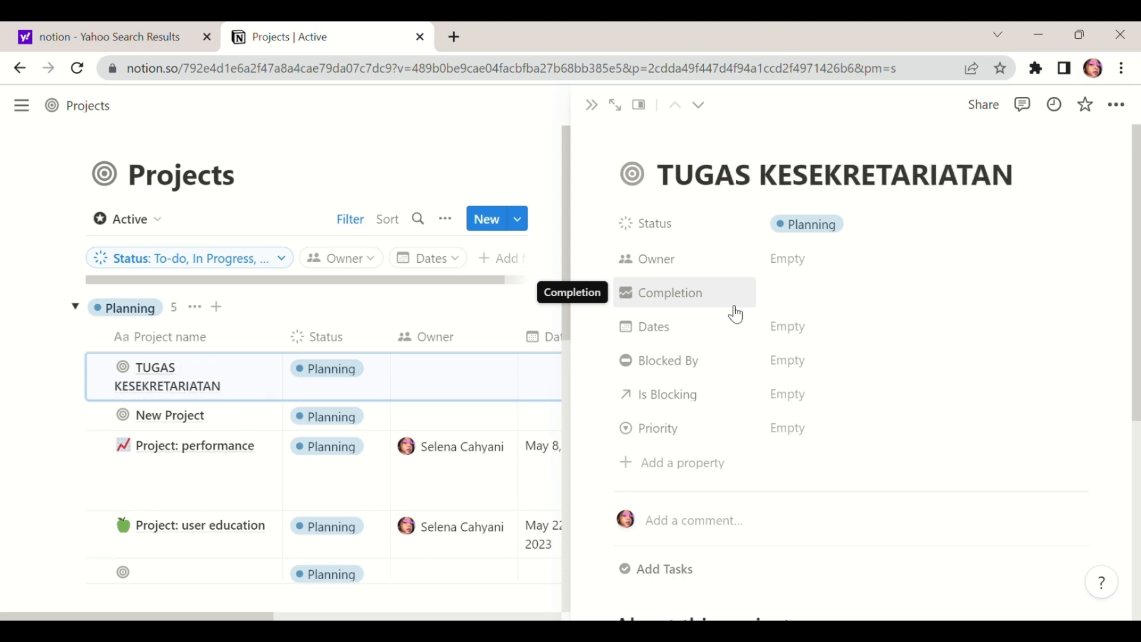
Assign the listed workspace member as the project's owner and set its date to May 12, 2023
left_click(802, 266)
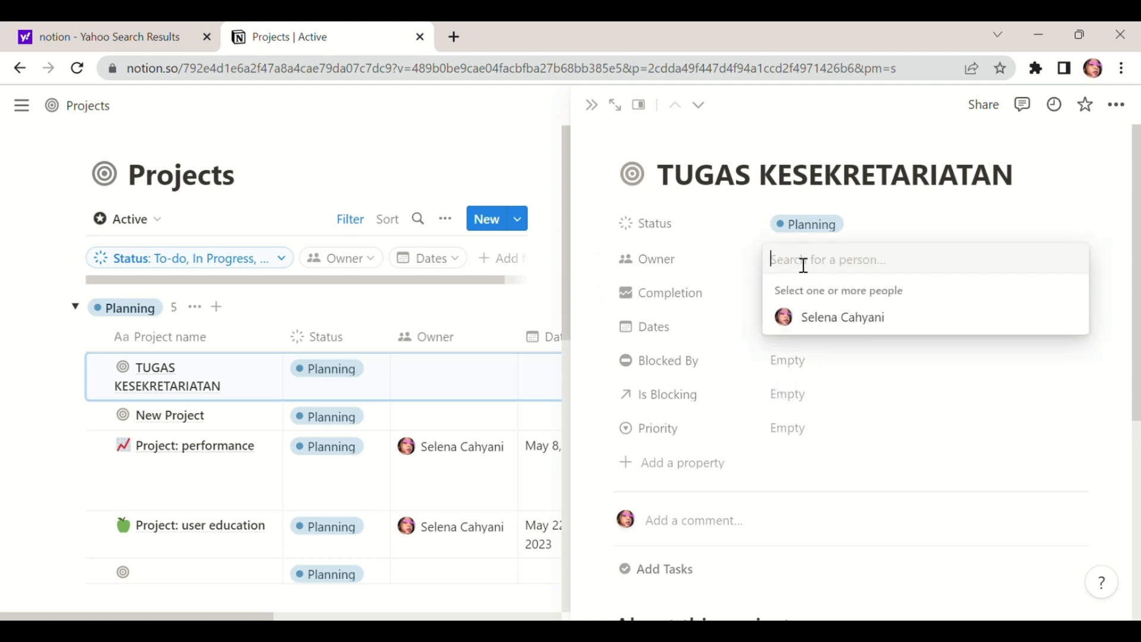
left_click(825, 324)
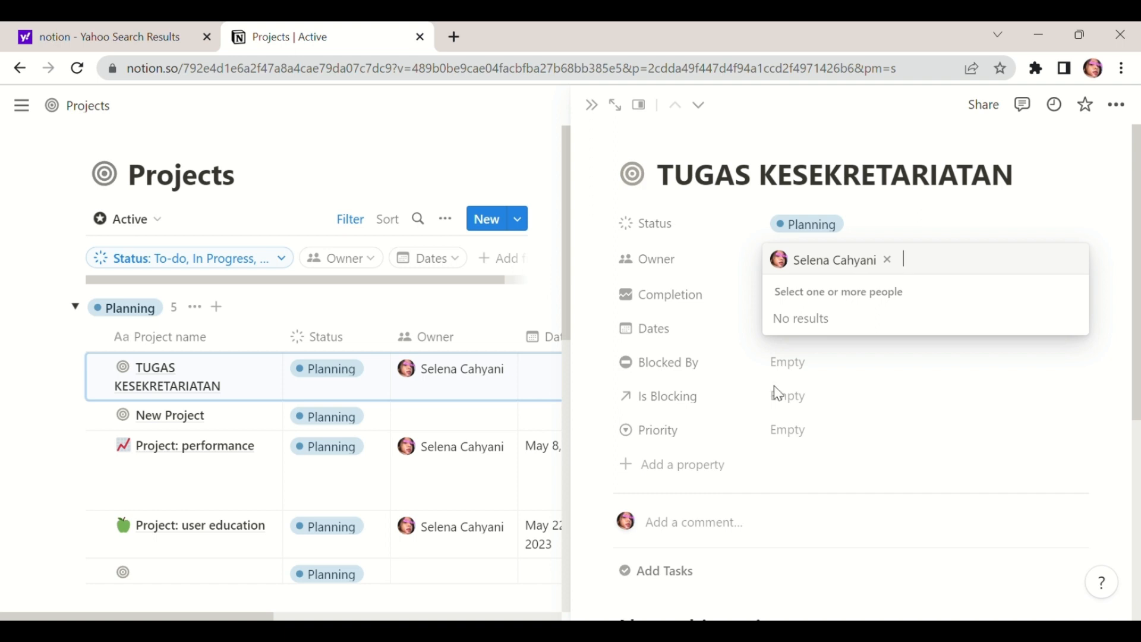
left_click(695, 327)
left_click(804, 327)
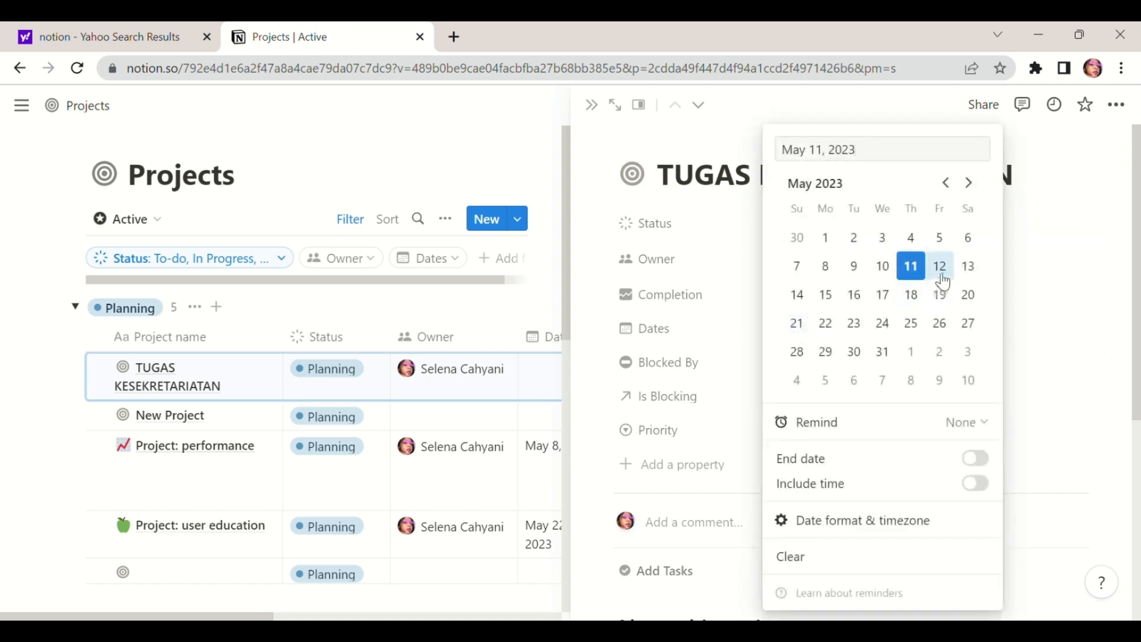
left_click(941, 269)
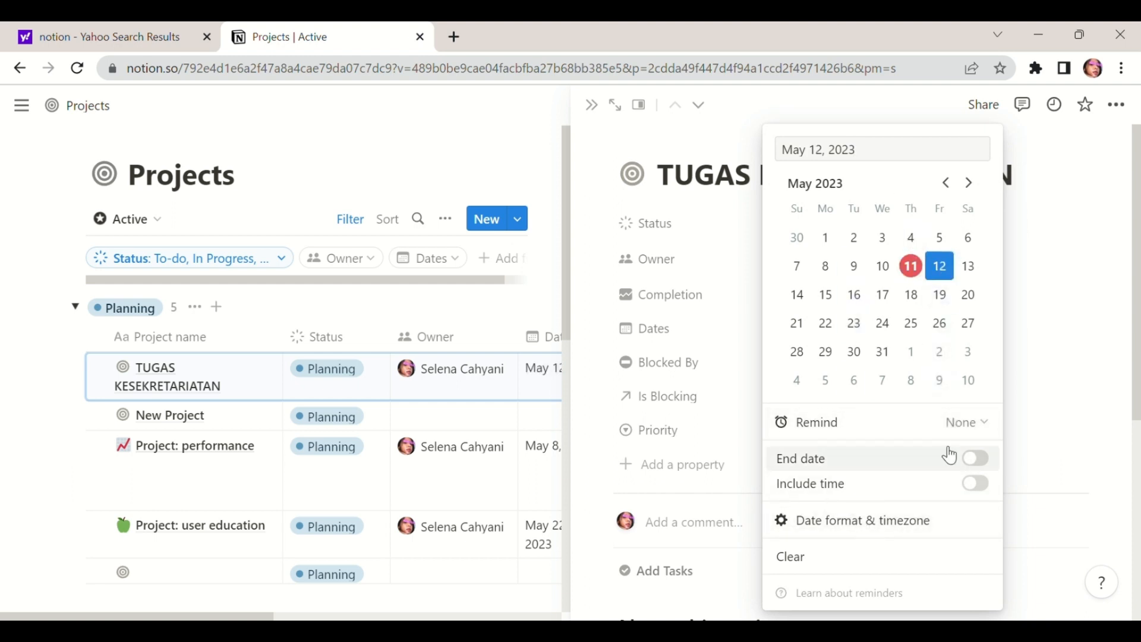
left_click(979, 463)
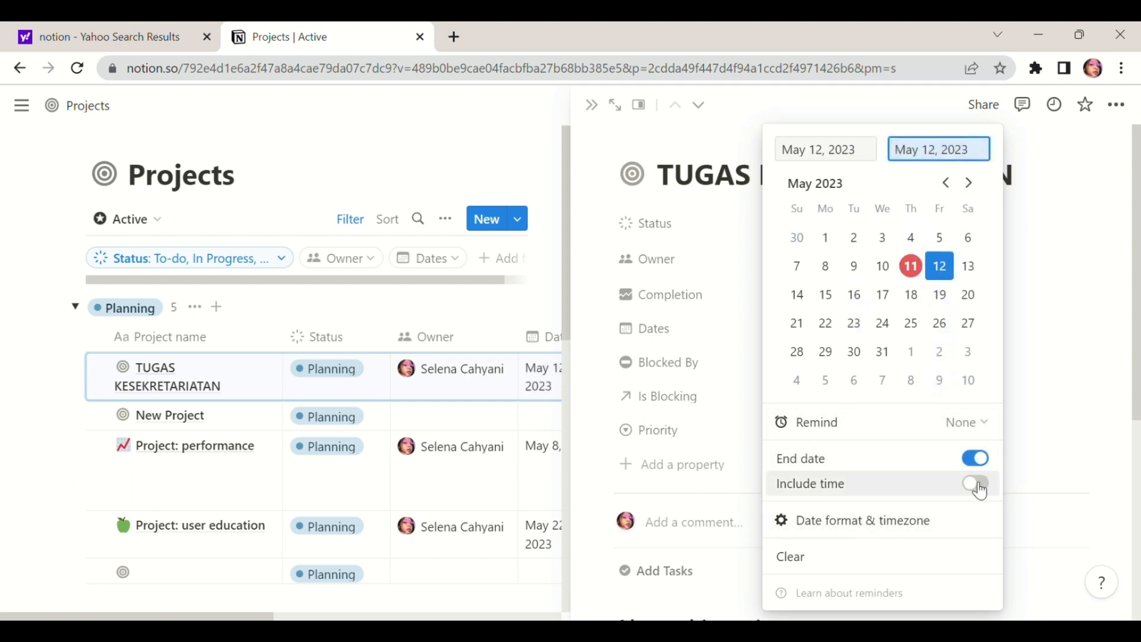
left_click(978, 485)
left_click(978, 485)
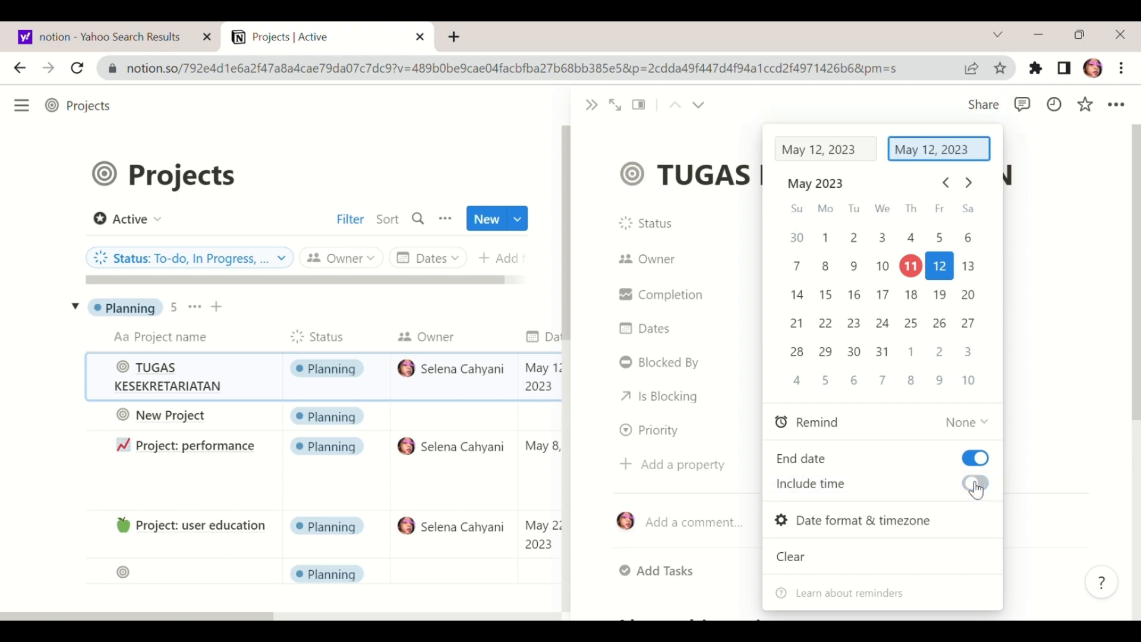
left_click(979, 462)
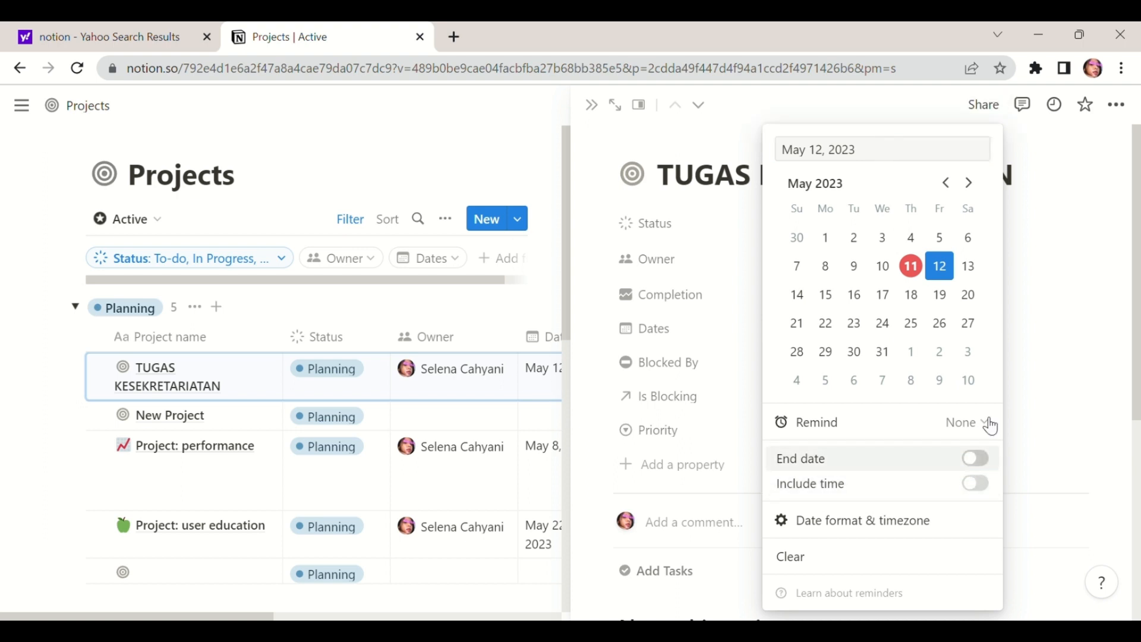
Set the project's priority to High
left_click(1061, 383)
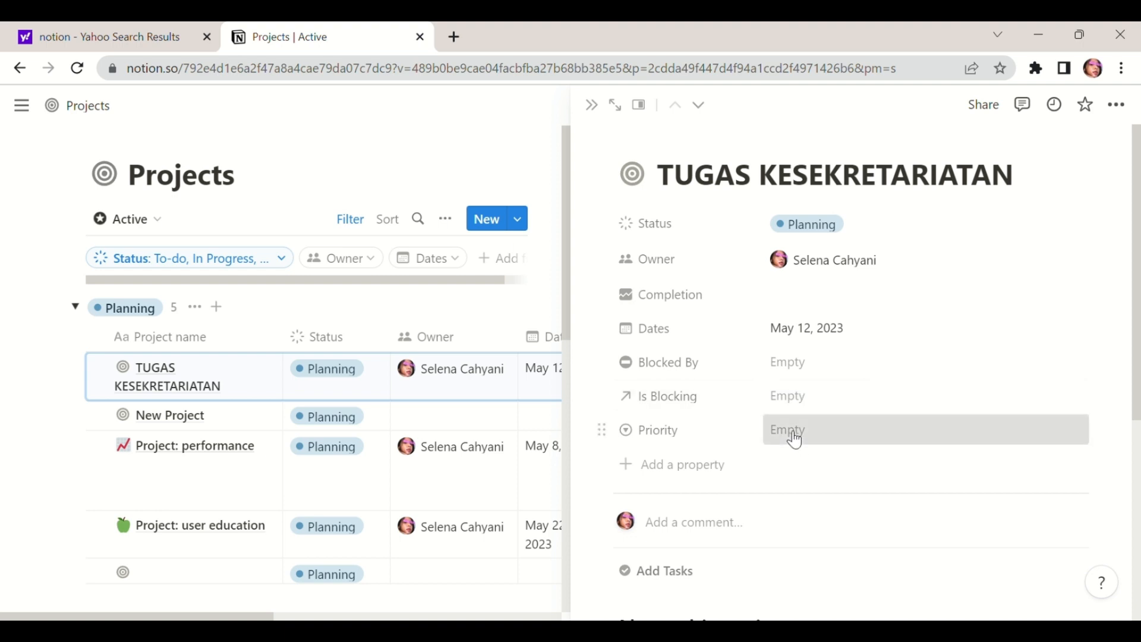
left_click(795, 441)
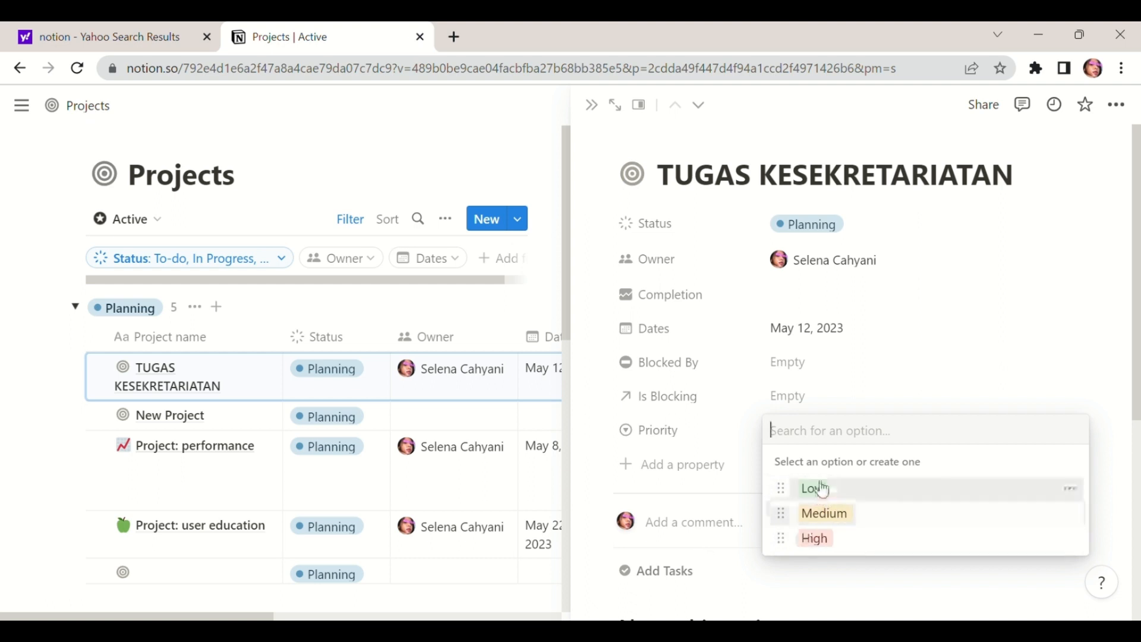
left_click(828, 538)
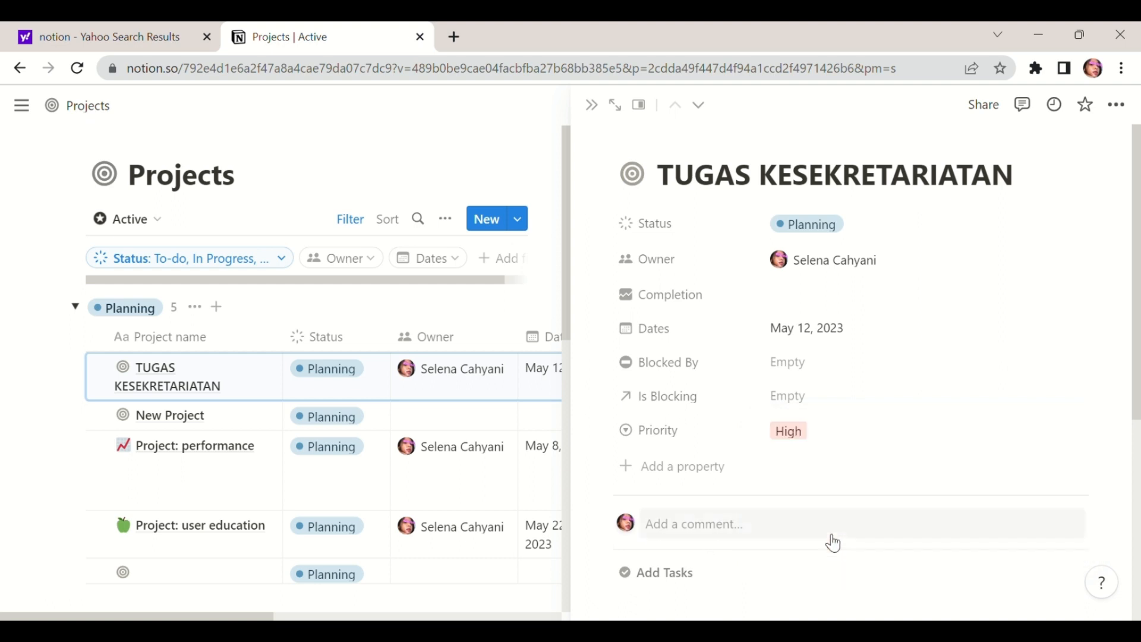
Add the bullet "MEMBUAT VIDEO APLIKASI" under About this project, check the Project tasks board, and close the project's side view
scroll(810, 571, "down", 6)
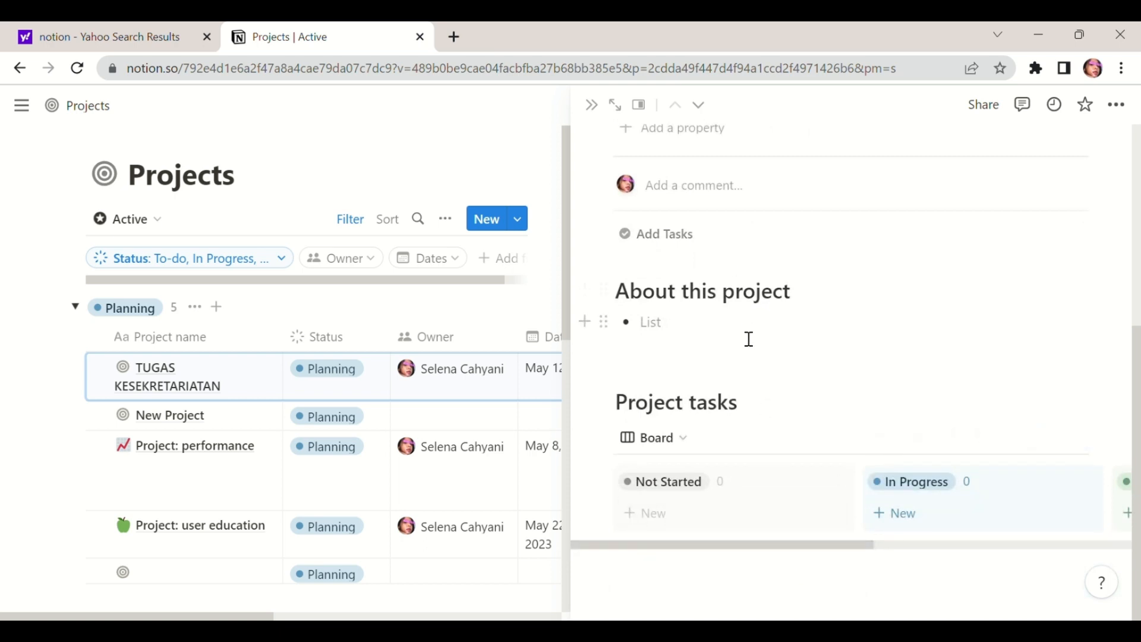
type("MEMBUAT")
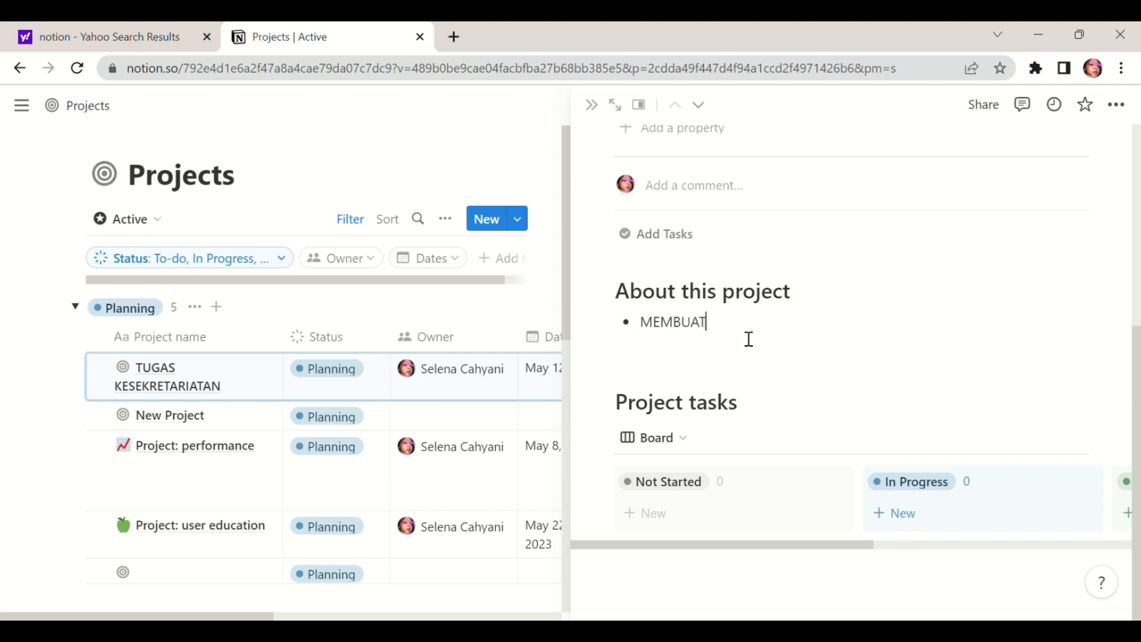
type(" VIDEO APLIKASI")
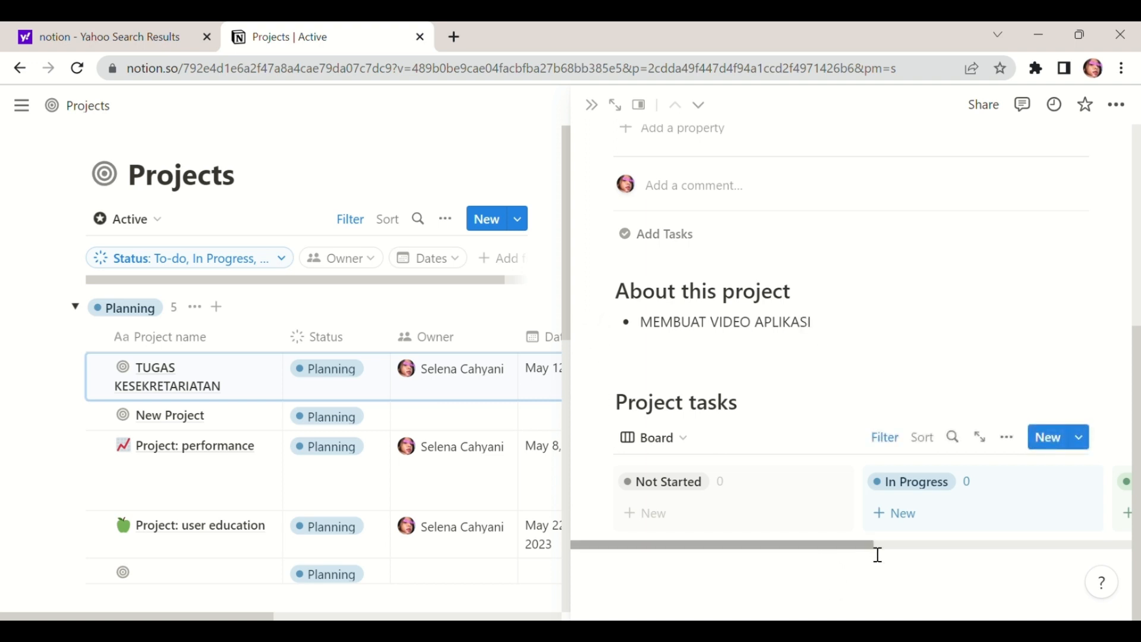
left_click_drag(879, 555, 874, 504)
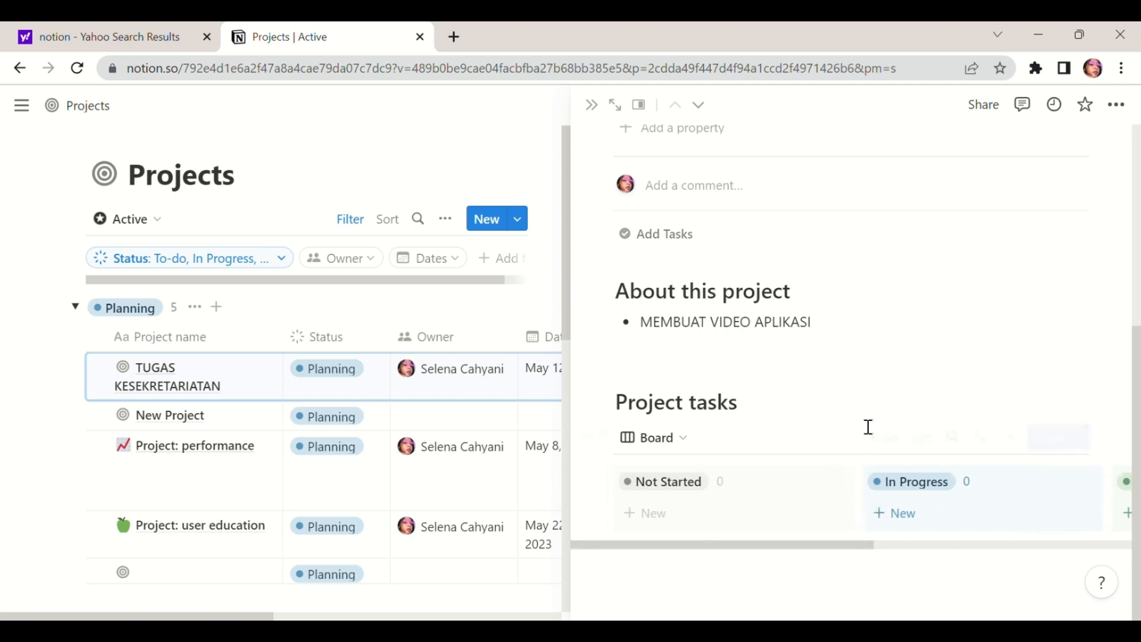
scroll(868, 427, "up", 3)
scroll(867, 426, "down", 3)
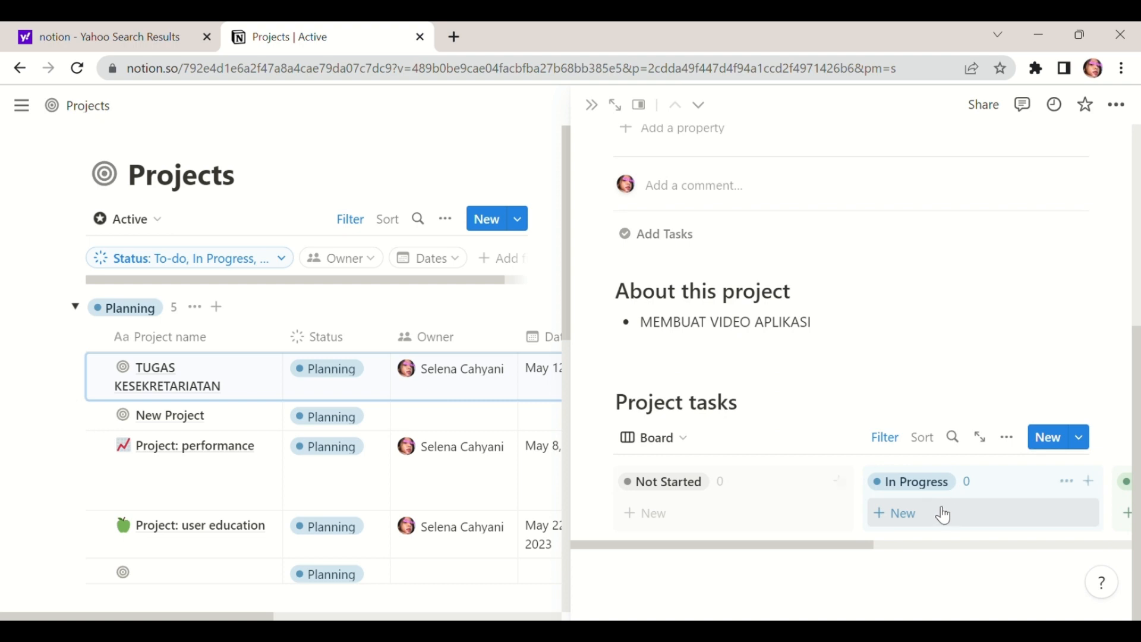
scroll(979, 469, "up", 5)
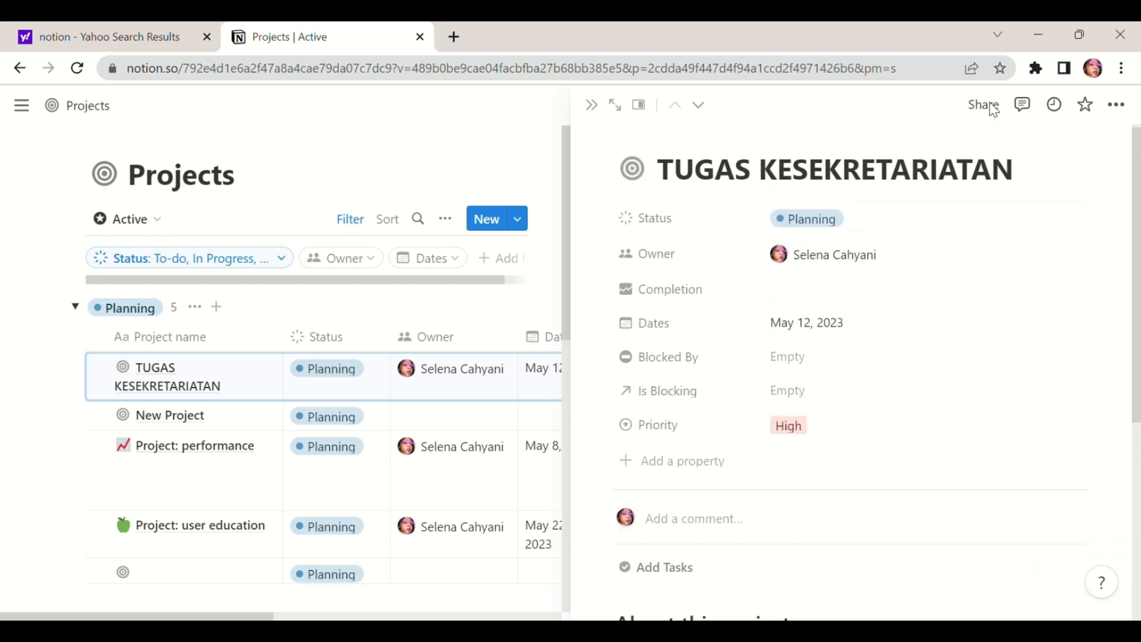
left_click(591, 106)
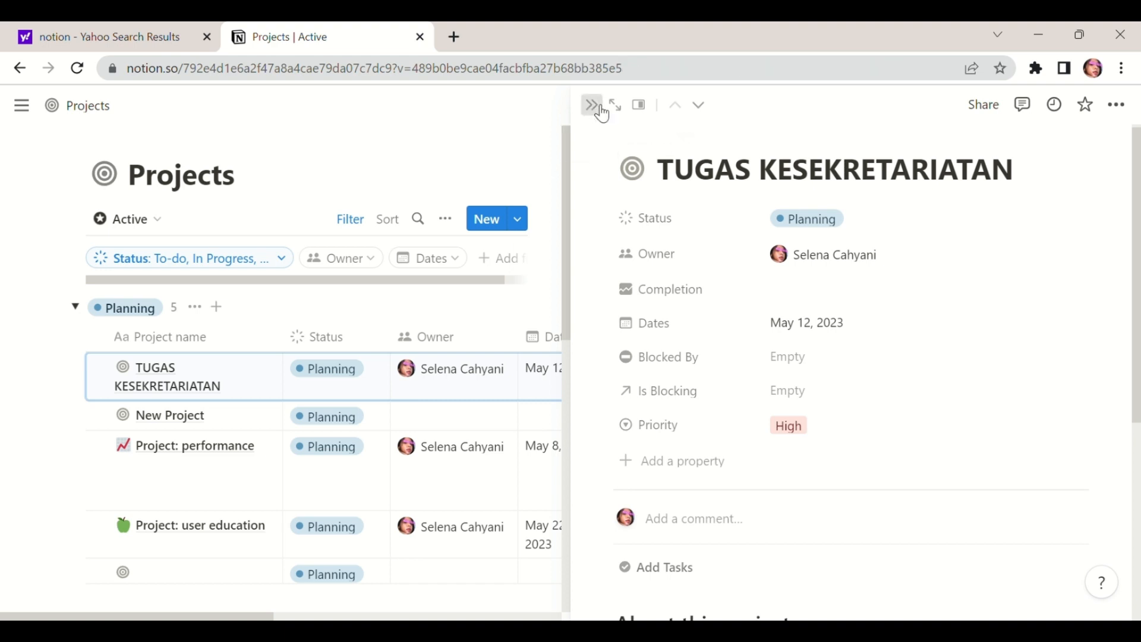
Change the status of the TUGAS KESEKRETARIATAN project in the Planning group to In Progress
scroll(531, 369, "down", 3)
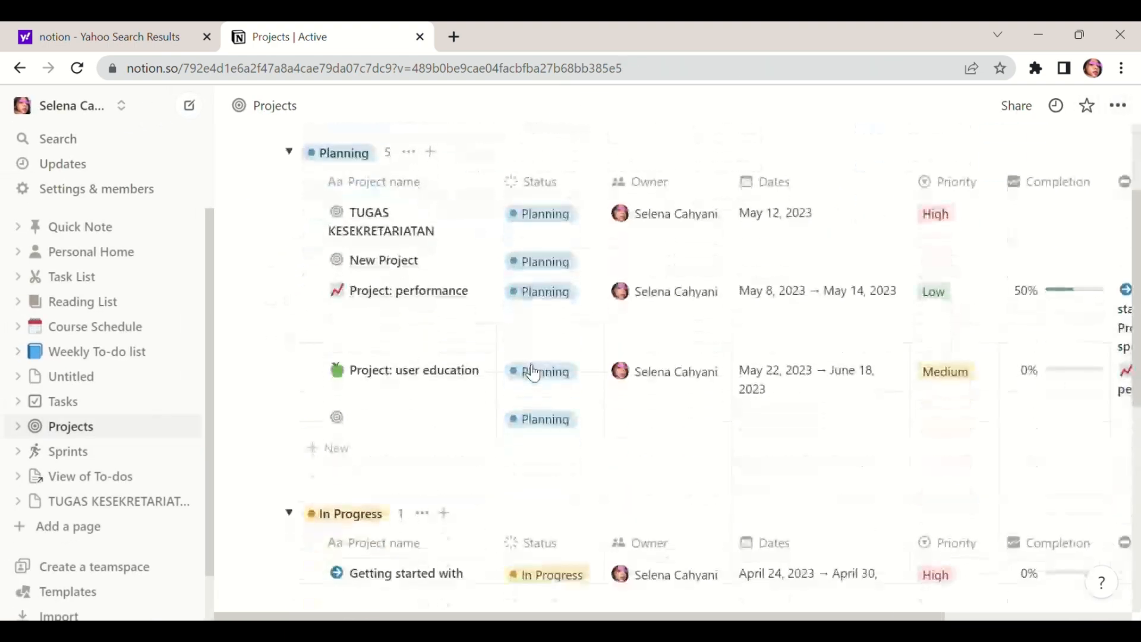
scroll(534, 373, "up", 1)
mouse_move(434, 275)
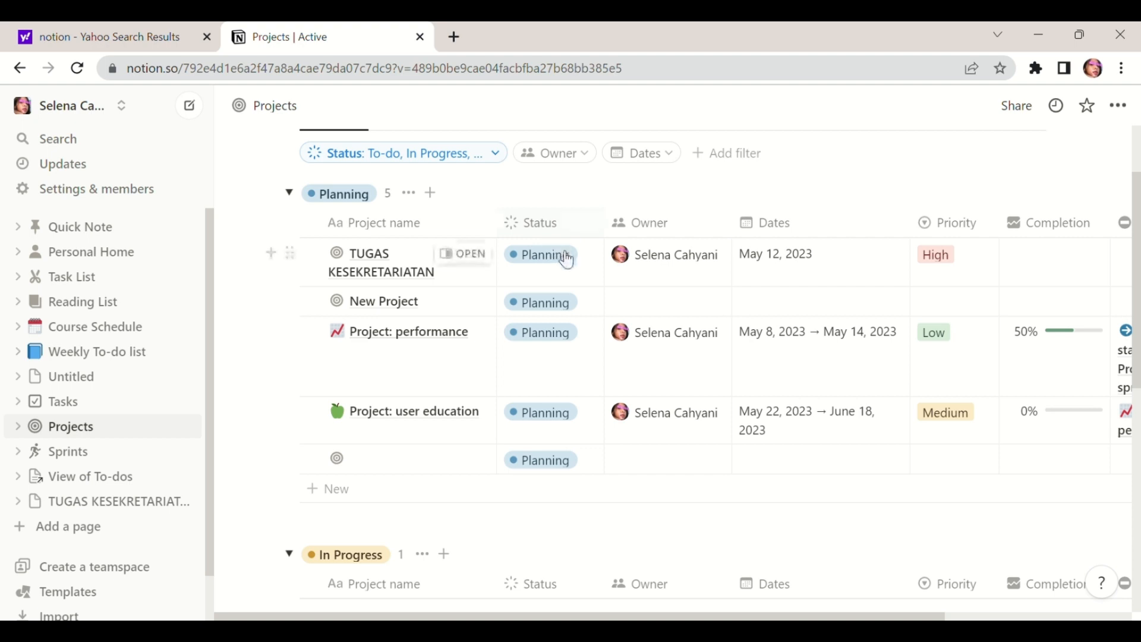
left_click(567, 260)
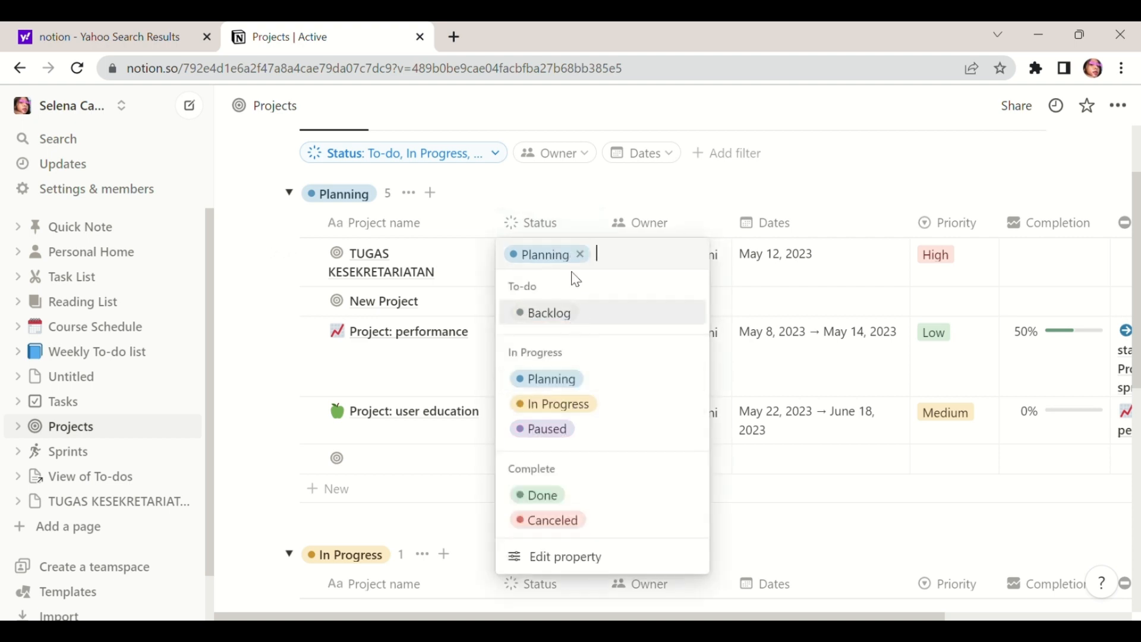
left_click(603, 410)
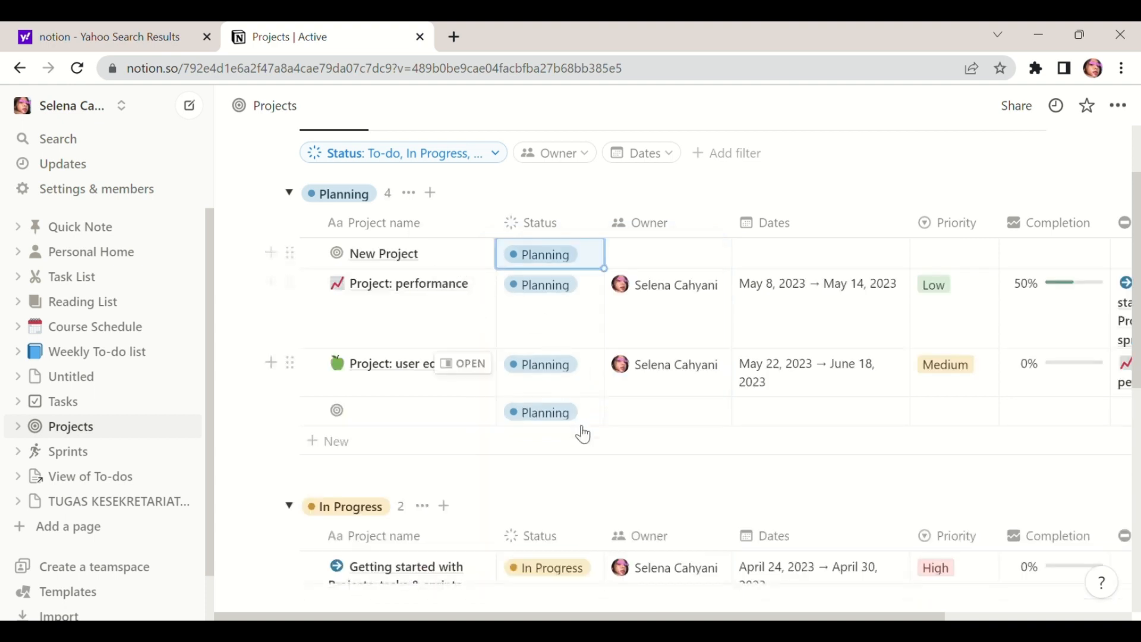
Mark the TUGAS KESEKRETARIATAN project in the In Progress group as Done and check the Done group
scroll(607, 494, "down", 1)
scroll(608, 493, "down", 2)
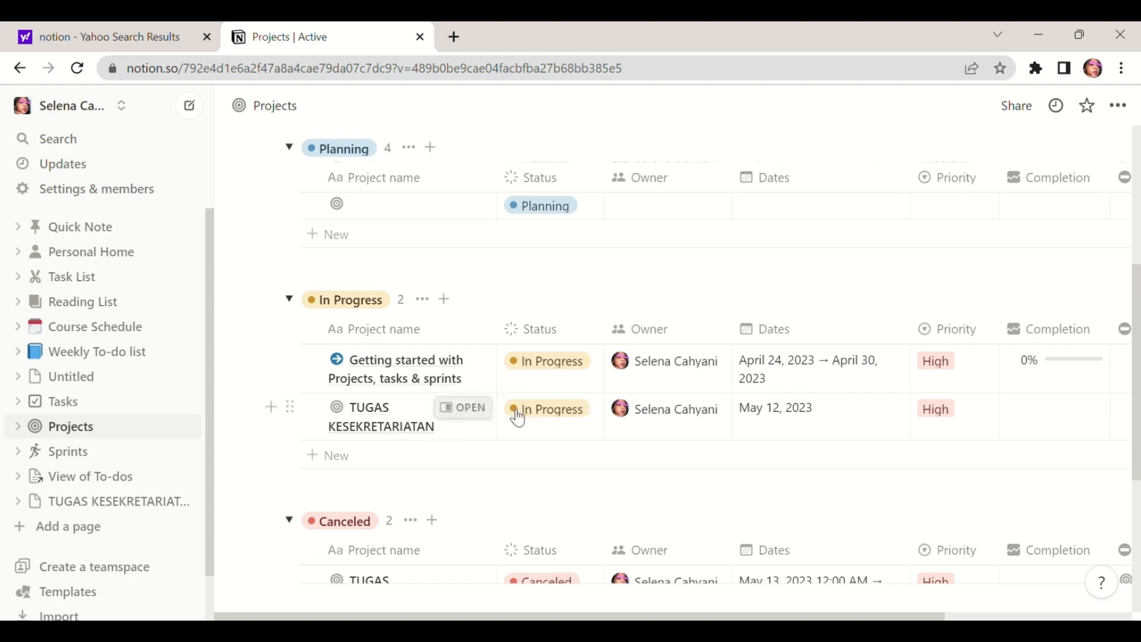
left_click(577, 419)
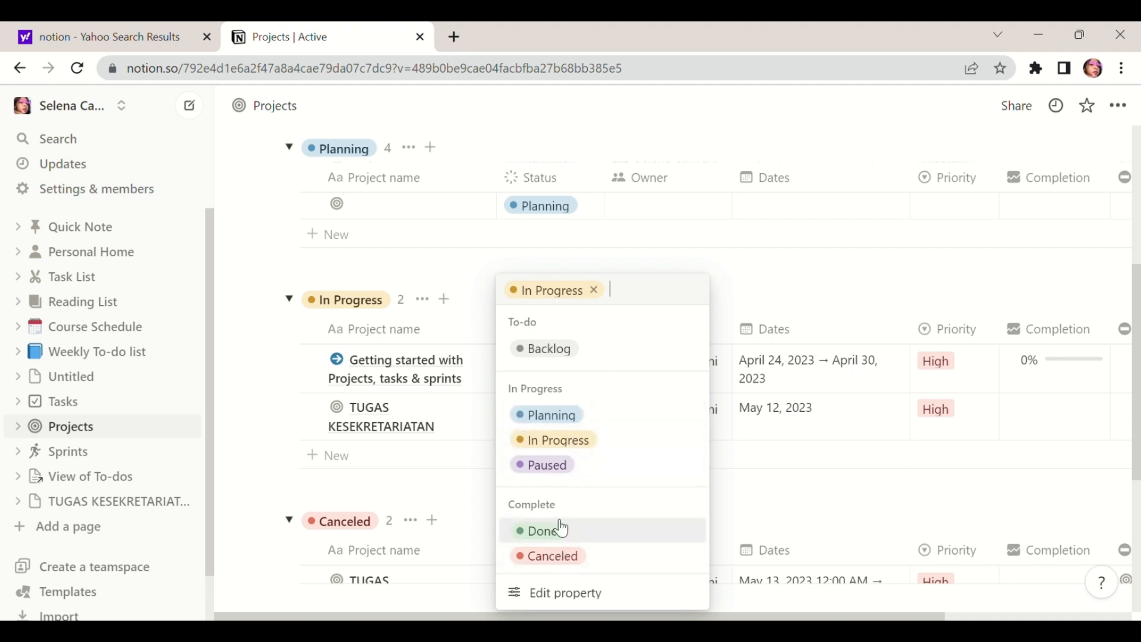
left_click(551, 538)
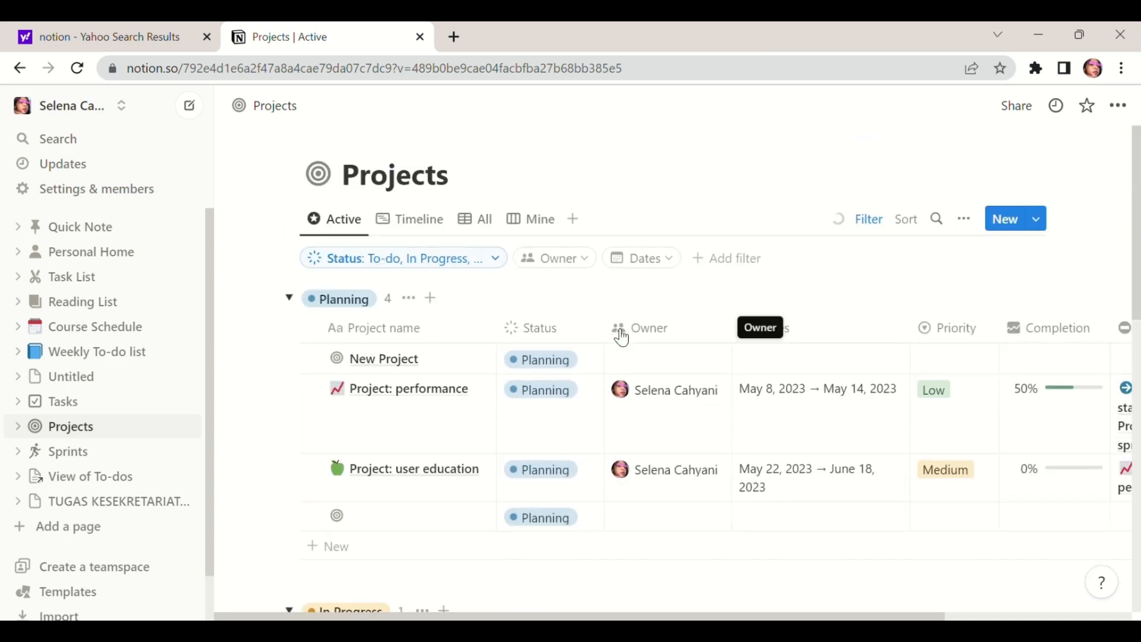
scroll(622, 338, "down", 10)
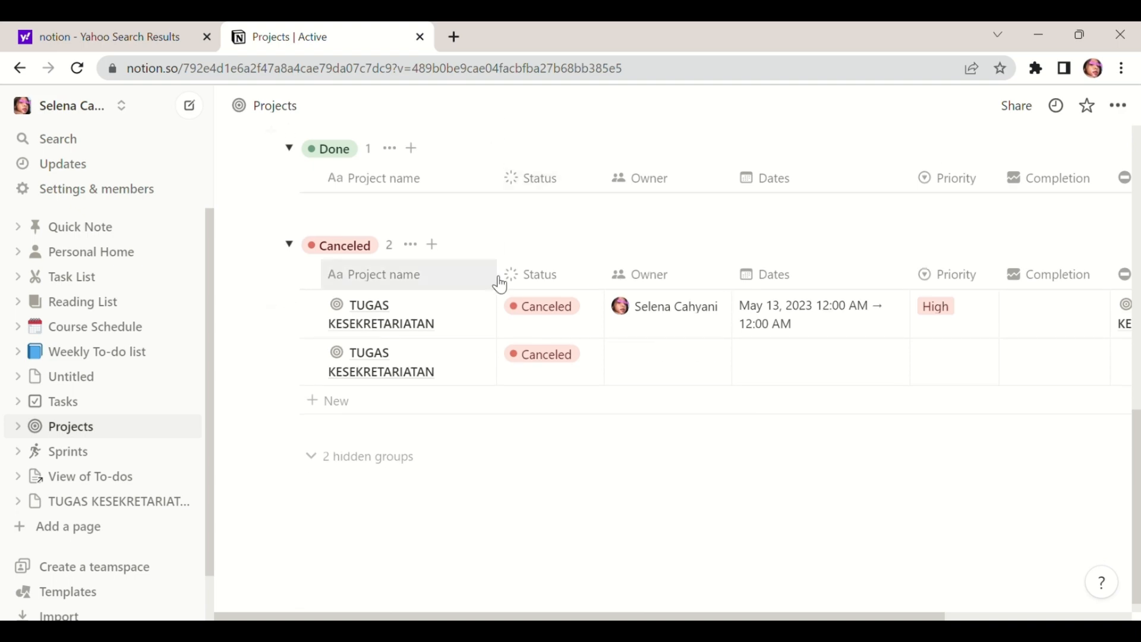
scroll(500, 285, "up", 10)
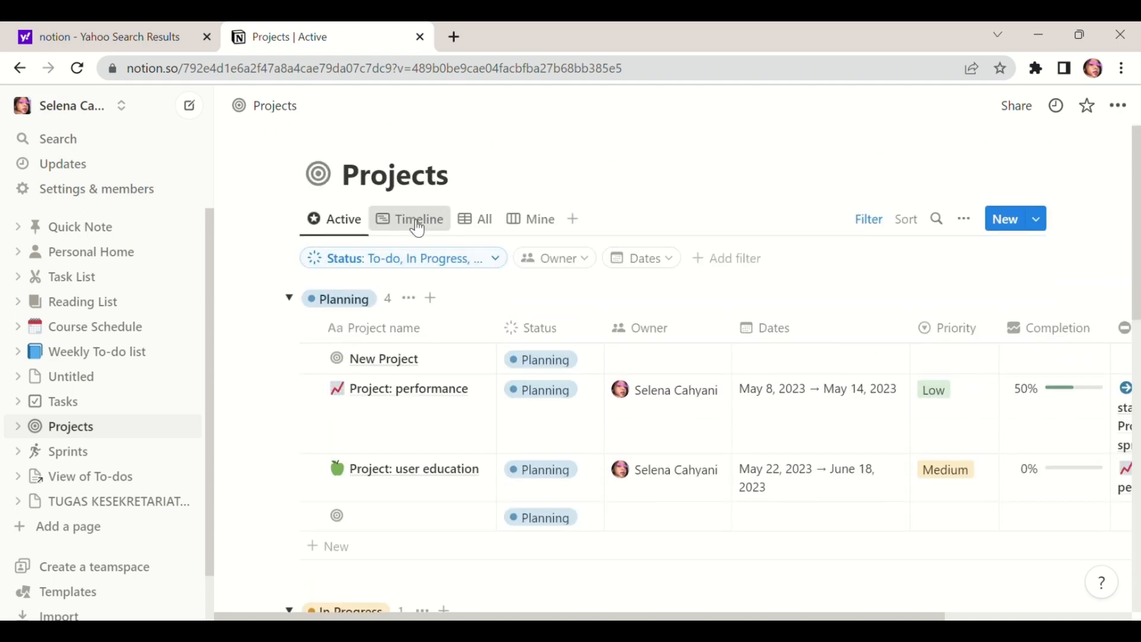
Switch Projects to the Timeline view and examine the In Progress and Complete projects around May 2023
left_click(418, 226)
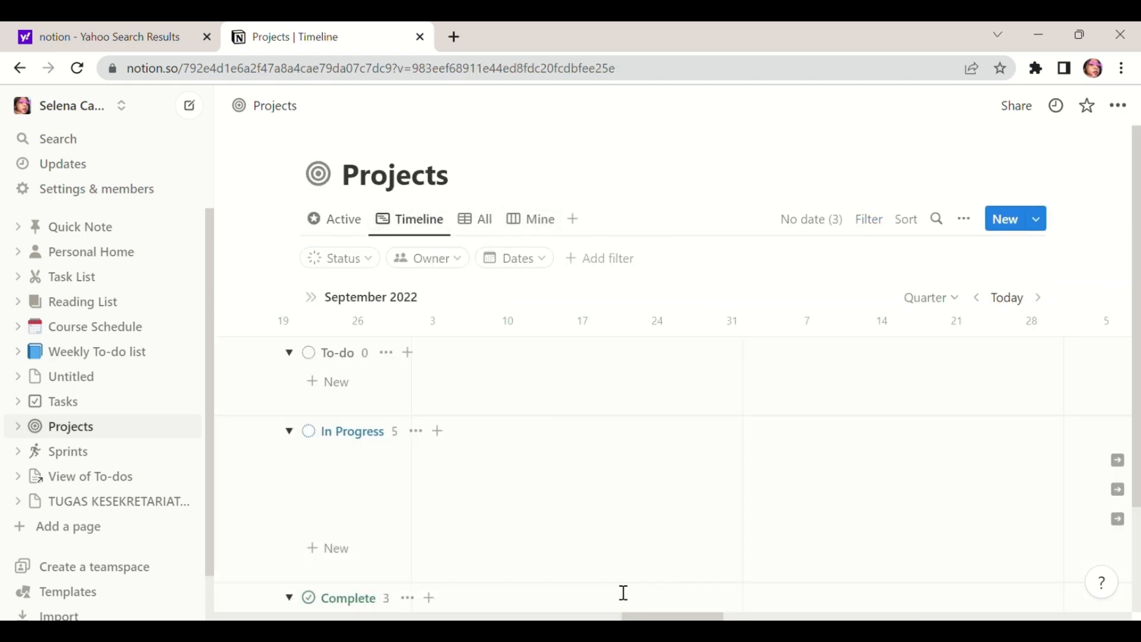
left_click_drag(659, 616, 902, 574)
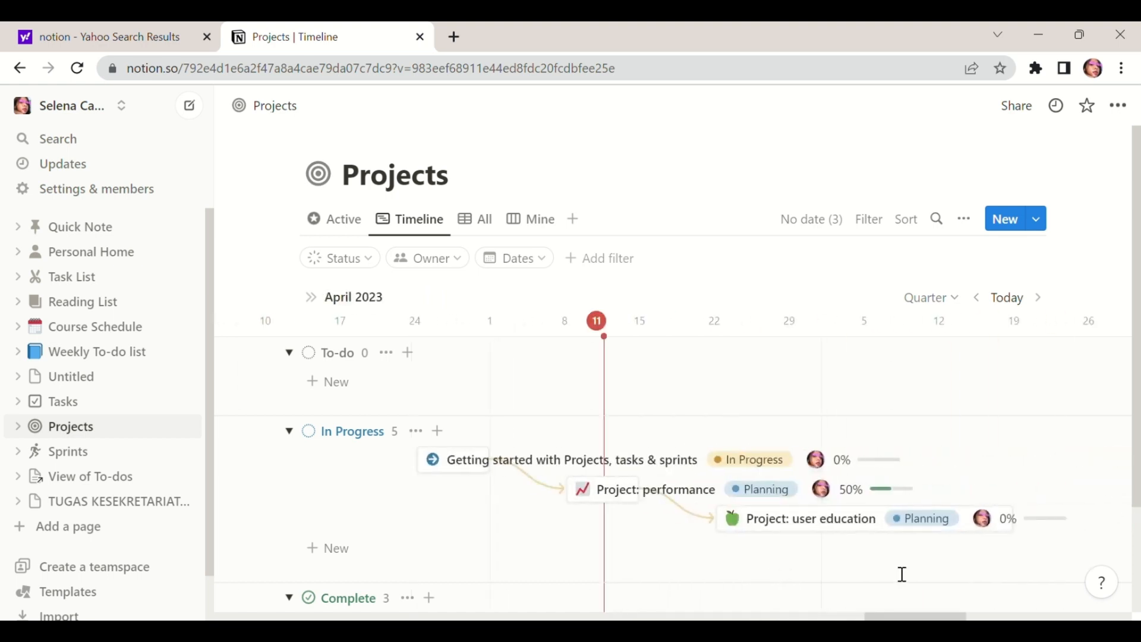
scroll(903, 574, "down", 3)
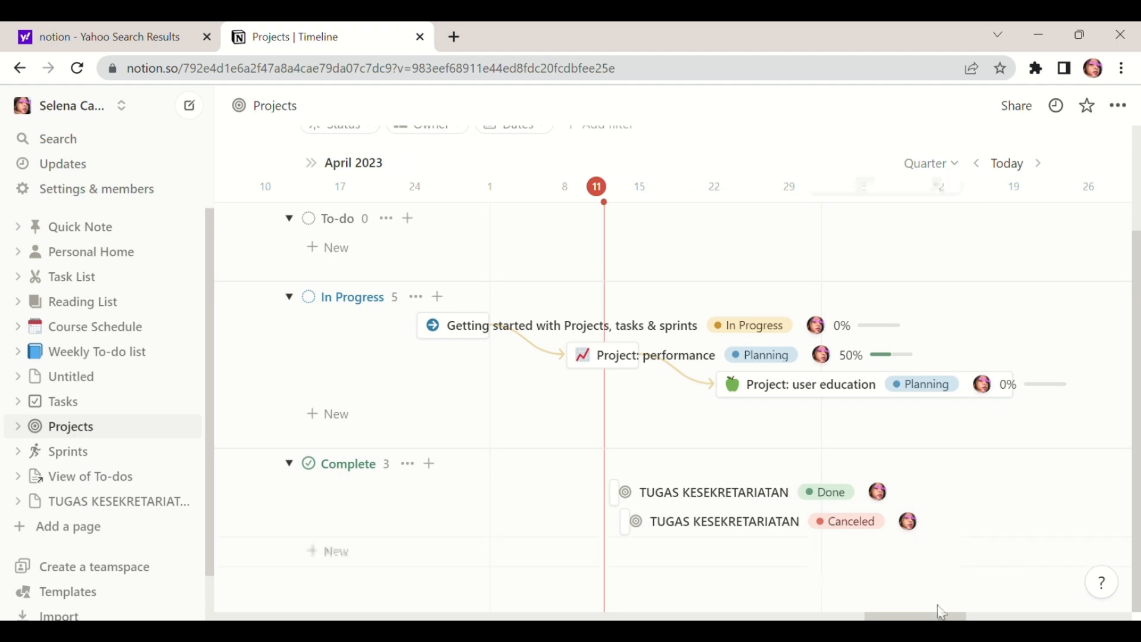
scroll(626, 487, "up", 2)
scroll(625, 487, "up", 1)
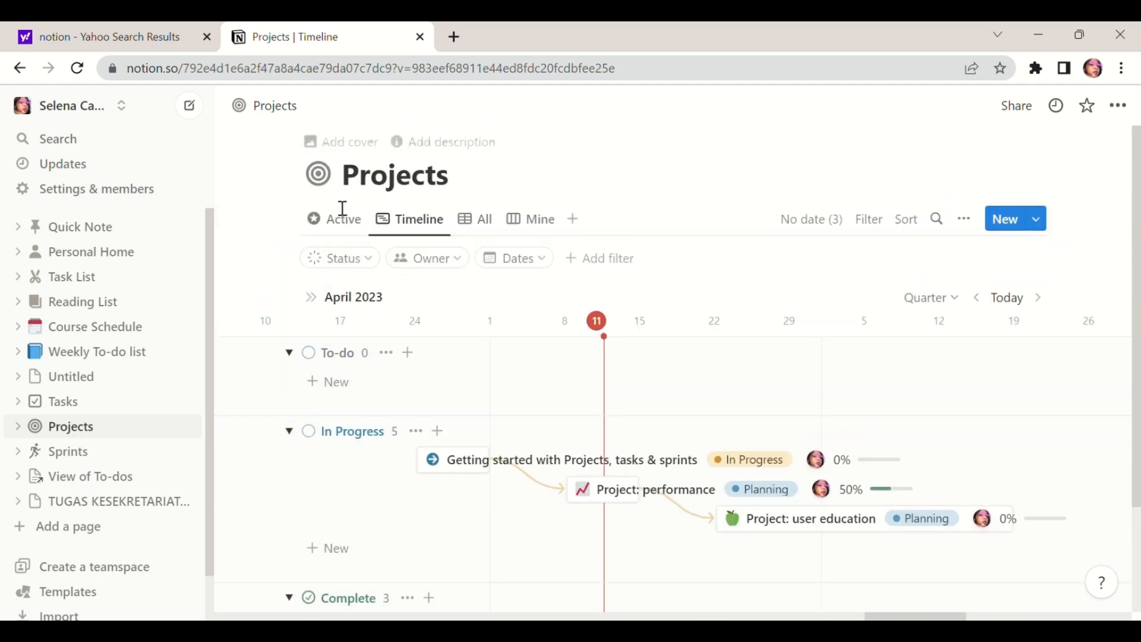